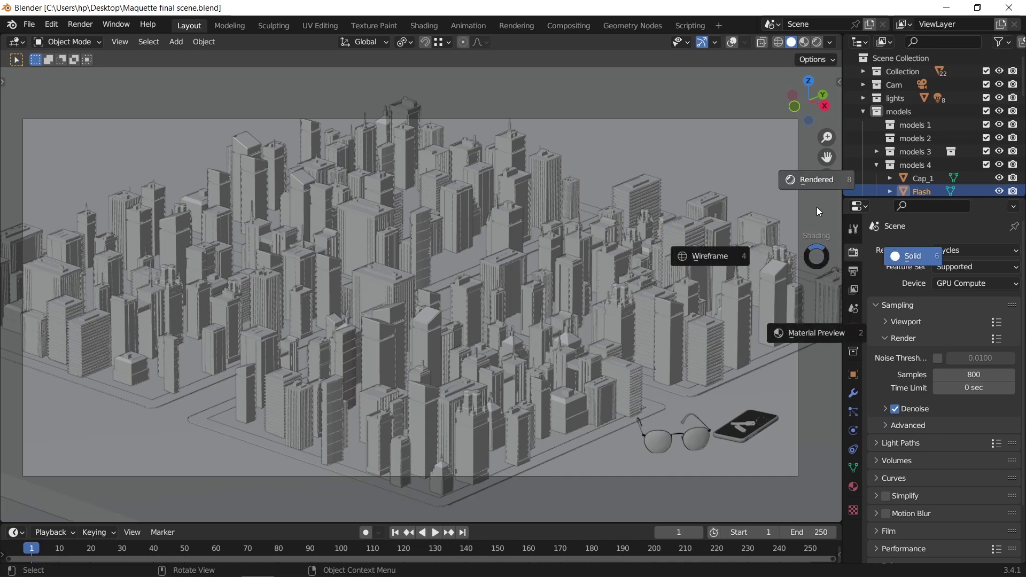
# Preview the finished maquette city in Rendered shading from a perspective angle.
pyautogui.click(816, 207)
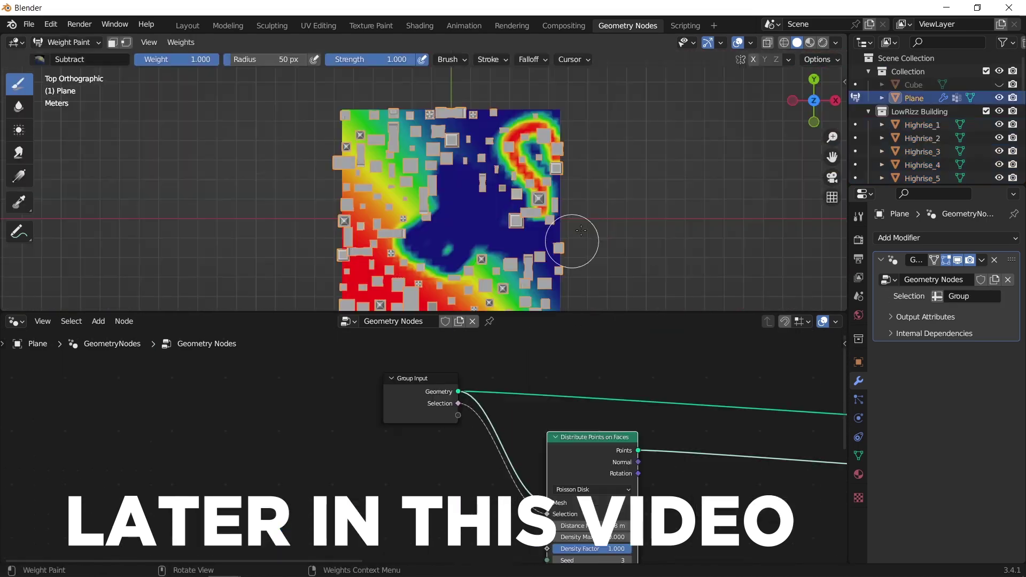
pyautogui.moveTo(572, 240); pyautogui.dragTo(453, 229, button='middle')
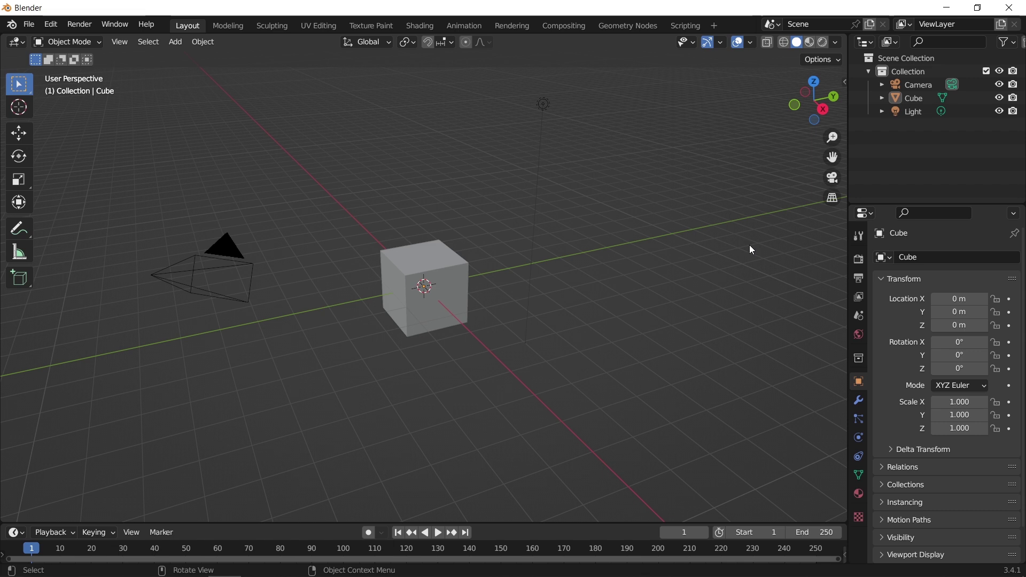
# Delete the default cube, camera and light, and add a plane at the origin.
pyautogui.press('a')
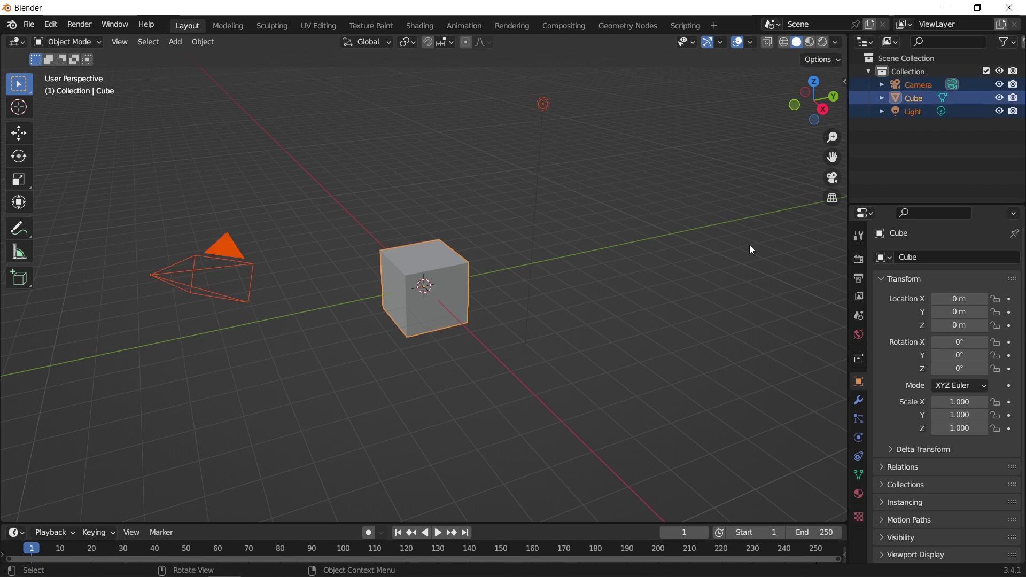
pyautogui.press('x')
pyautogui.click(752, 250)
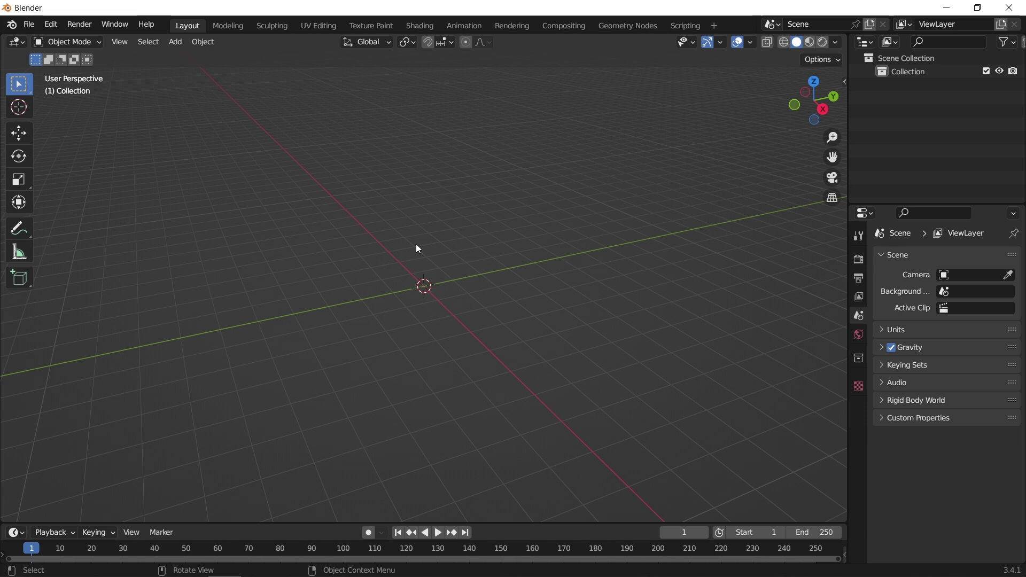
pyautogui.hotkey('shift', 'a')
pyautogui.click(465, 242)
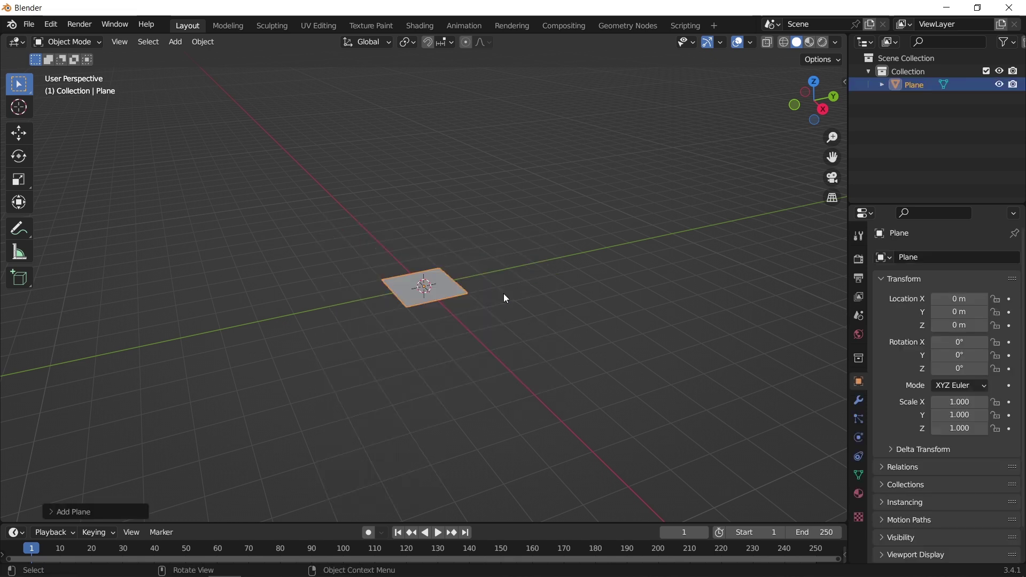
# Enlarge the plane to 11.2 m by 11.2 m via the sidebar dimensions.
pyautogui.moveTo(502, 294); pyautogui.dragTo(447, 307, button='middle')
pyautogui.press('s')
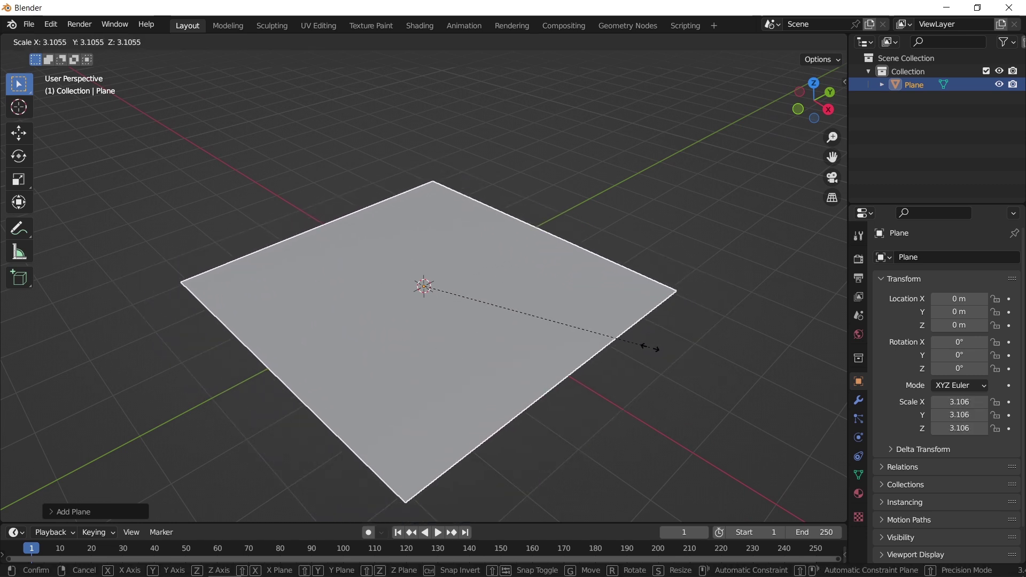
pyautogui.rightClick(651, 348)
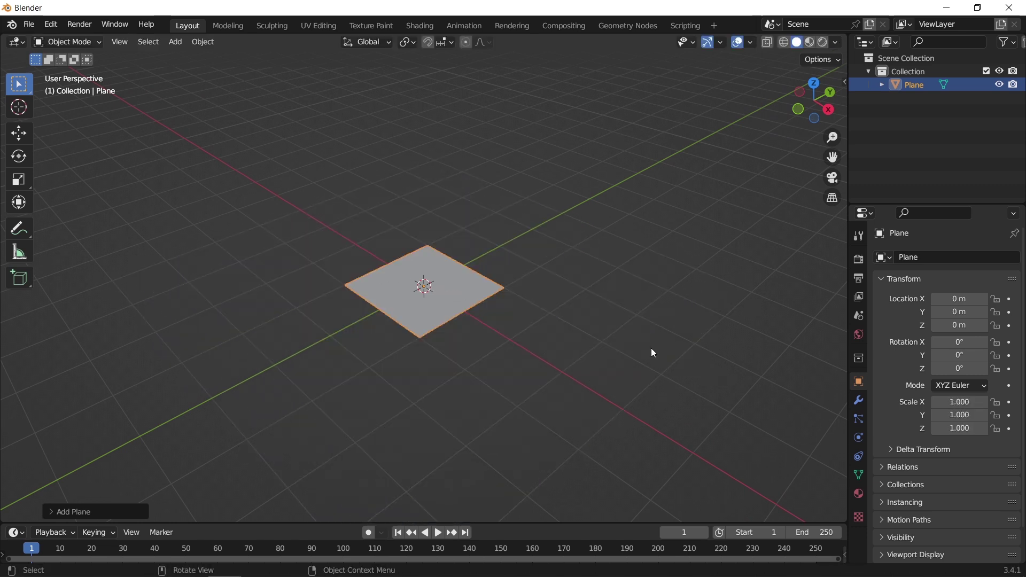
pyautogui.press('n')
pyautogui.moveTo(782, 289); pyautogui.dragTo(860, 300)
pyautogui.scroll(-3, 560, 191)
pyautogui.click(563, 194)
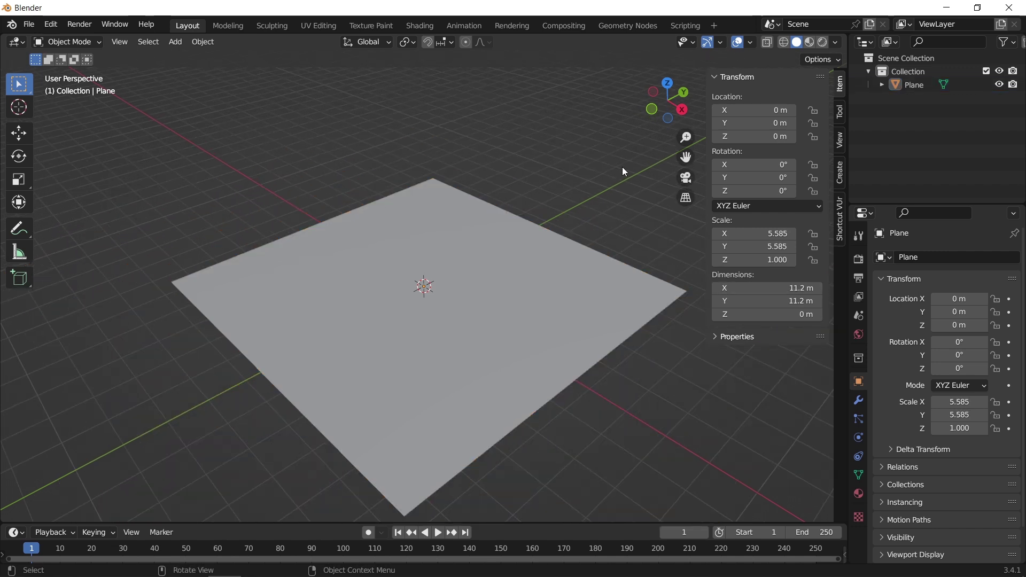
pyautogui.press('n')
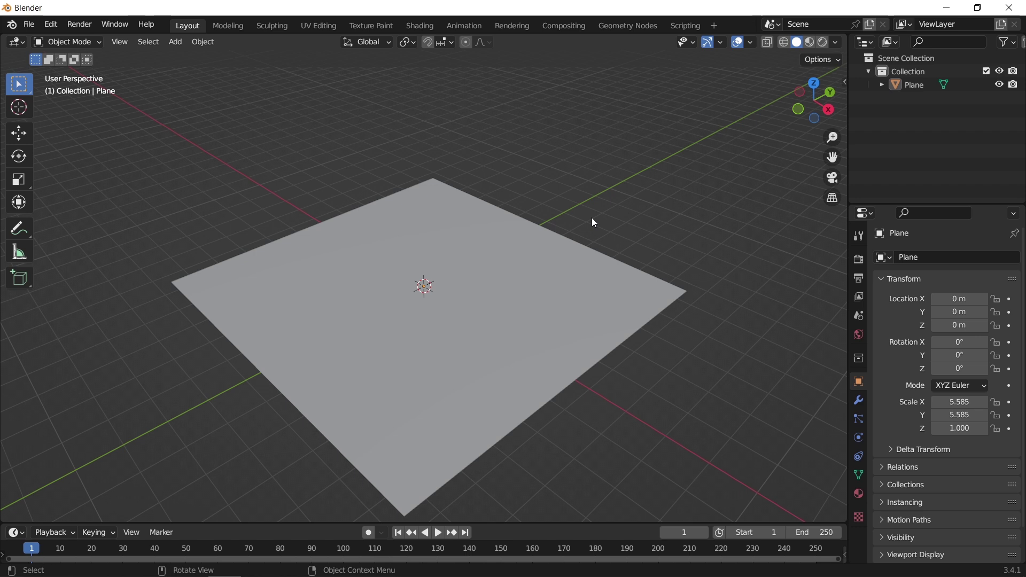
pyautogui.click(500, 265)
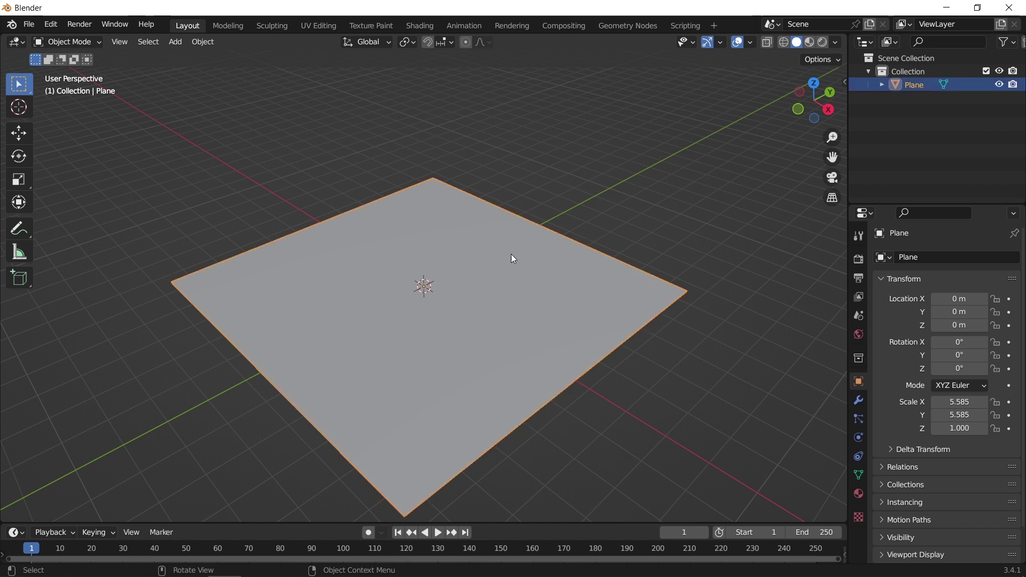
# In the Geometry Nodes workspace, merge away the spreadsheet and create a new node tree.
pyautogui.click(619, 25)
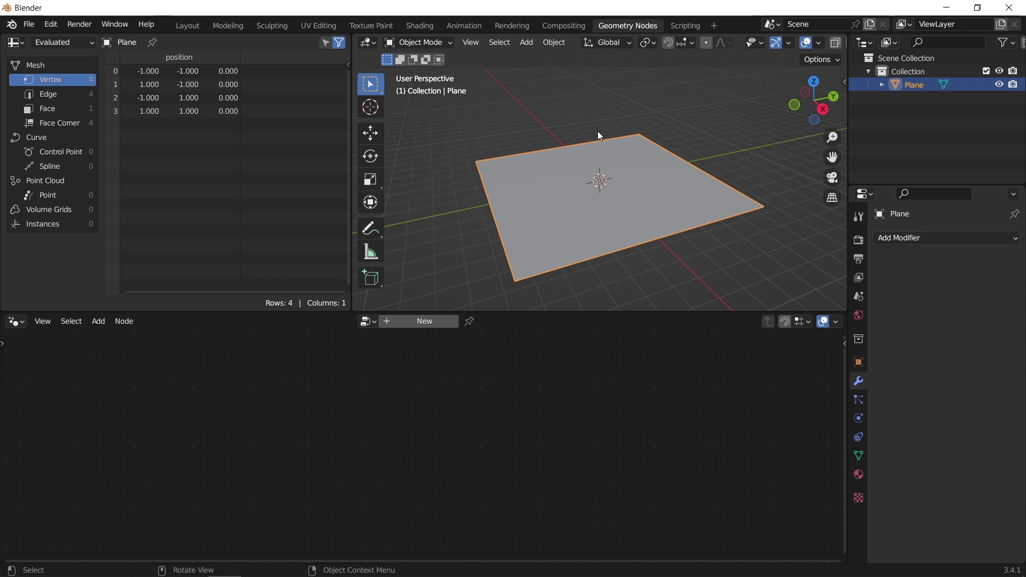
pyautogui.moveTo(353, 36); pyautogui.dragTo(176, 176)
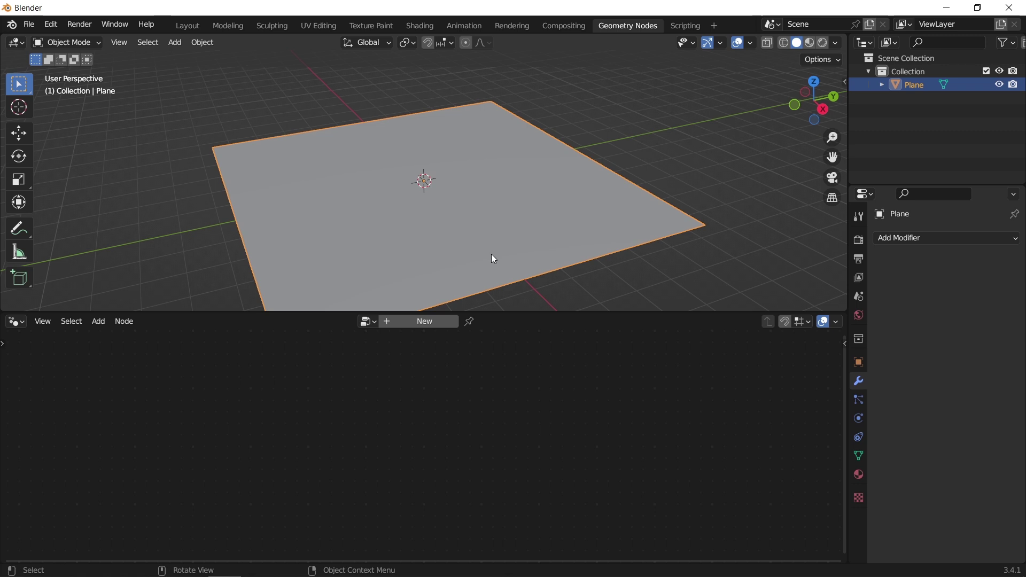
pyautogui.click(433, 322)
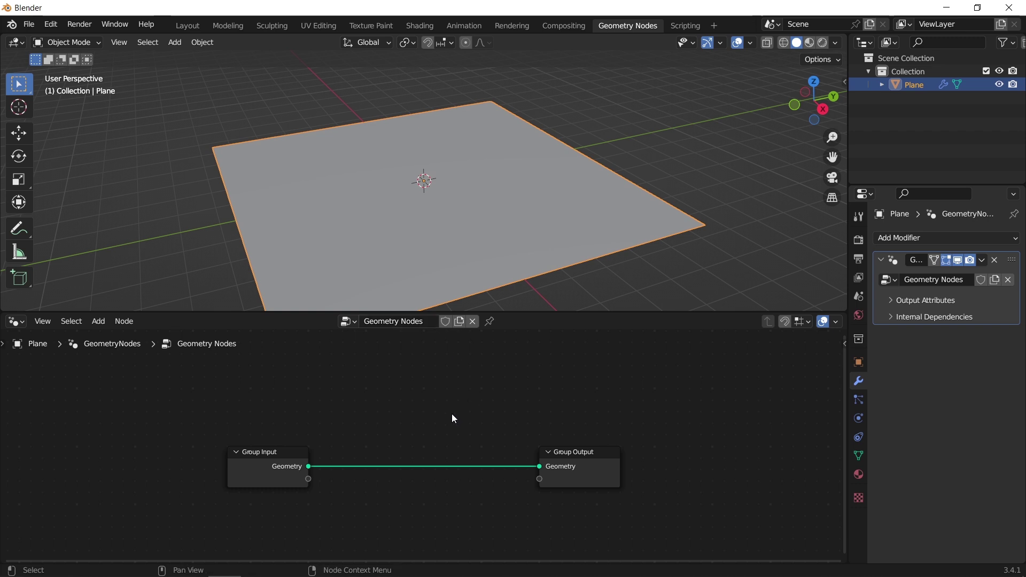
# Delete the Group Input node, then undo to restore the default tree.
pyautogui.moveTo(412, 425); pyautogui.dragTo(415, 385, button='middle')
pyautogui.scroll(2, 426, 391)
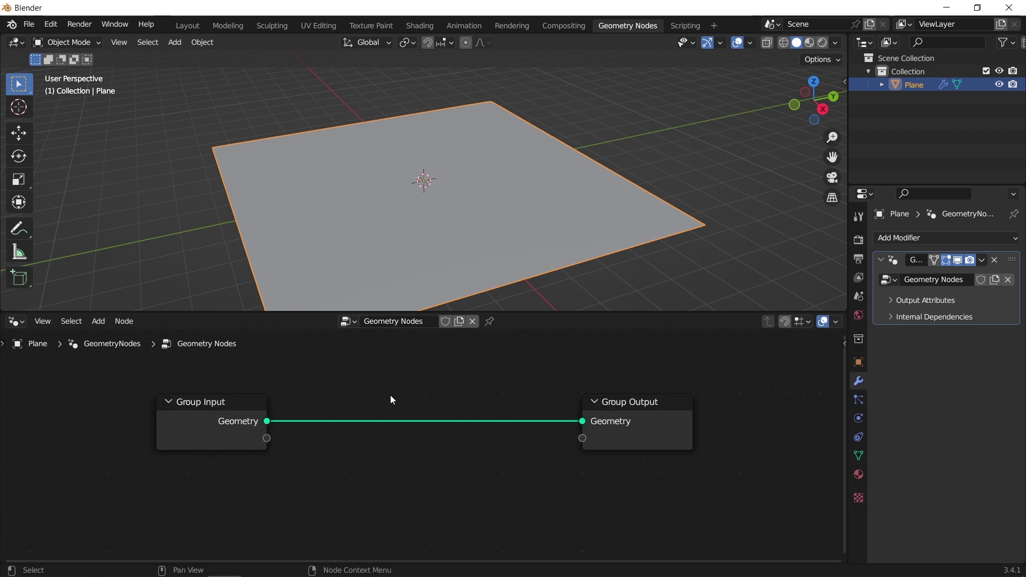
pyautogui.click(225, 417)
pyautogui.moveTo(224, 418)
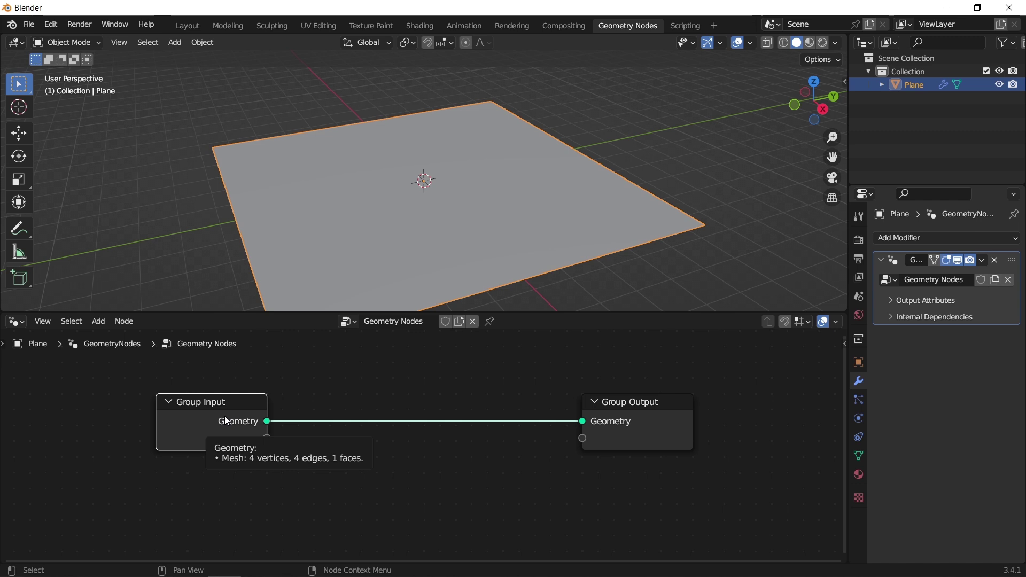
pyautogui.press('x')
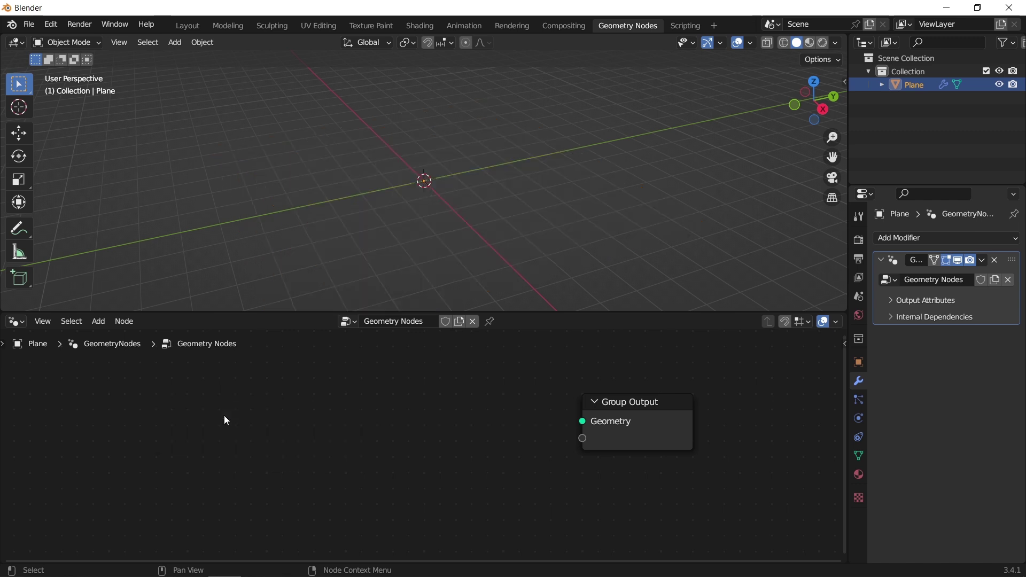
pyautogui.hotkey('ctrl', 'z')
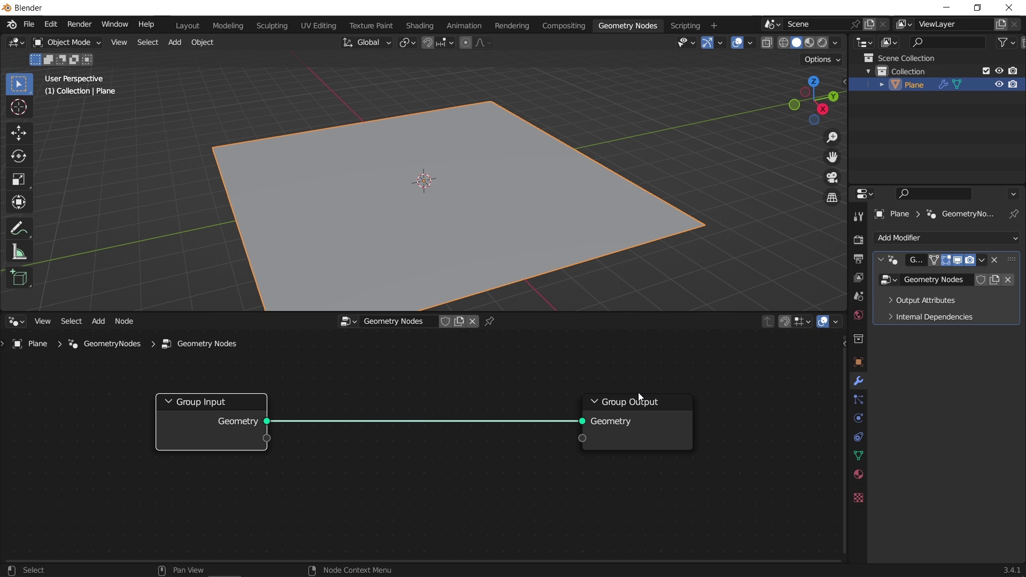
# Insert a Distribute Points on Faces node into the Group Input–Output link.
pyautogui.hotkey('shift', 'a')
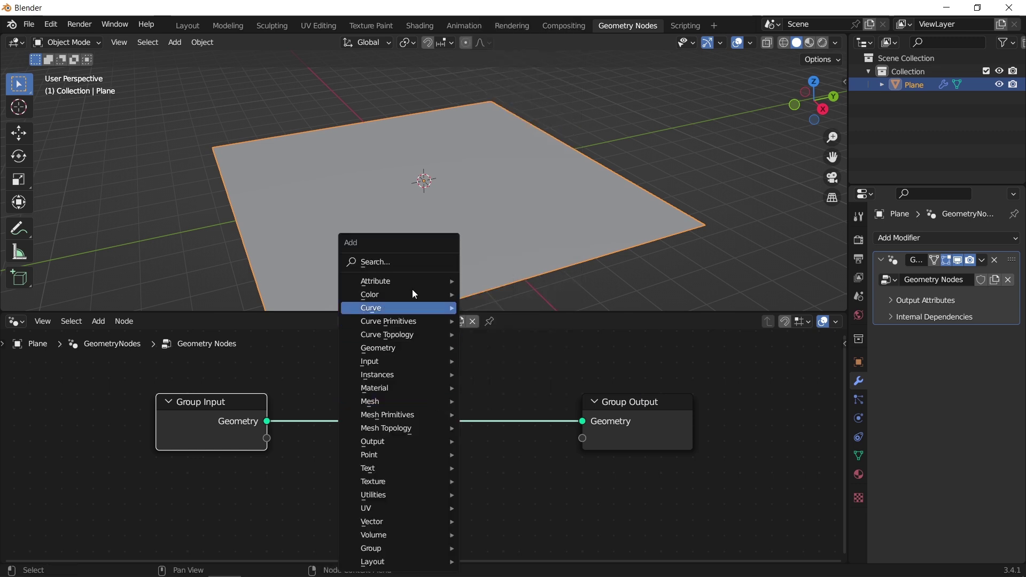
pyautogui.click(410, 262)
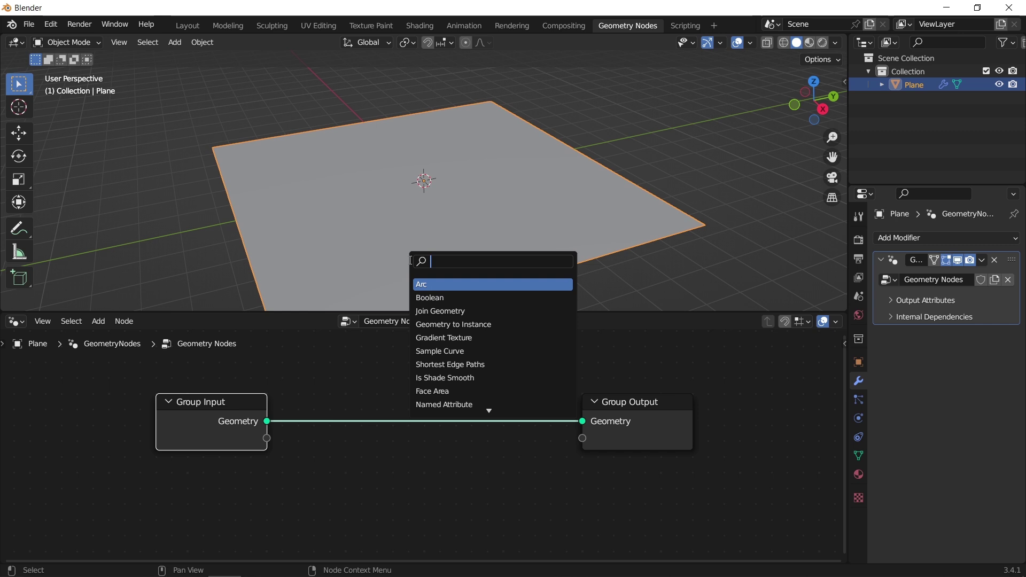
pyautogui.write('dis')
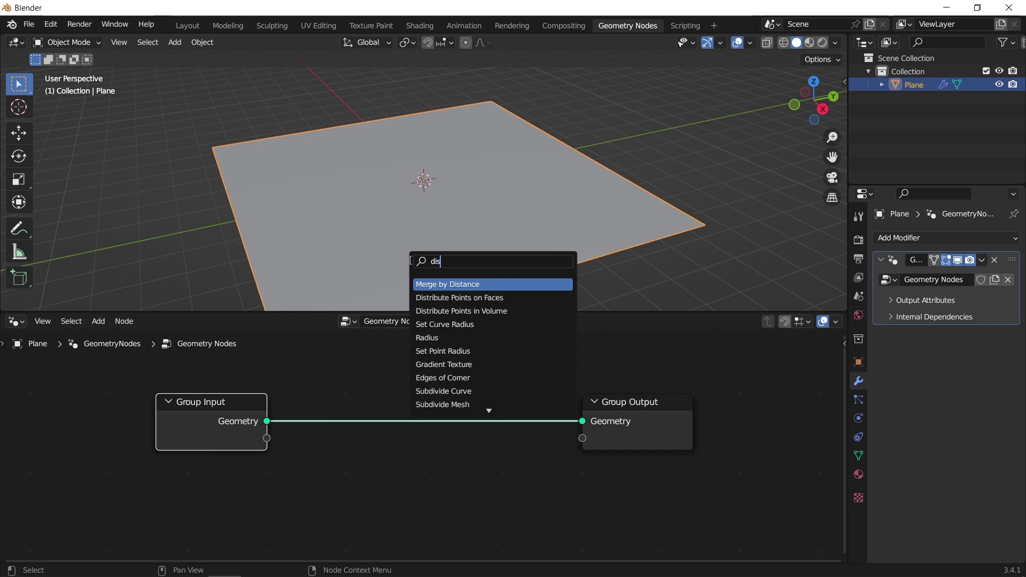
pyautogui.click(468, 298)
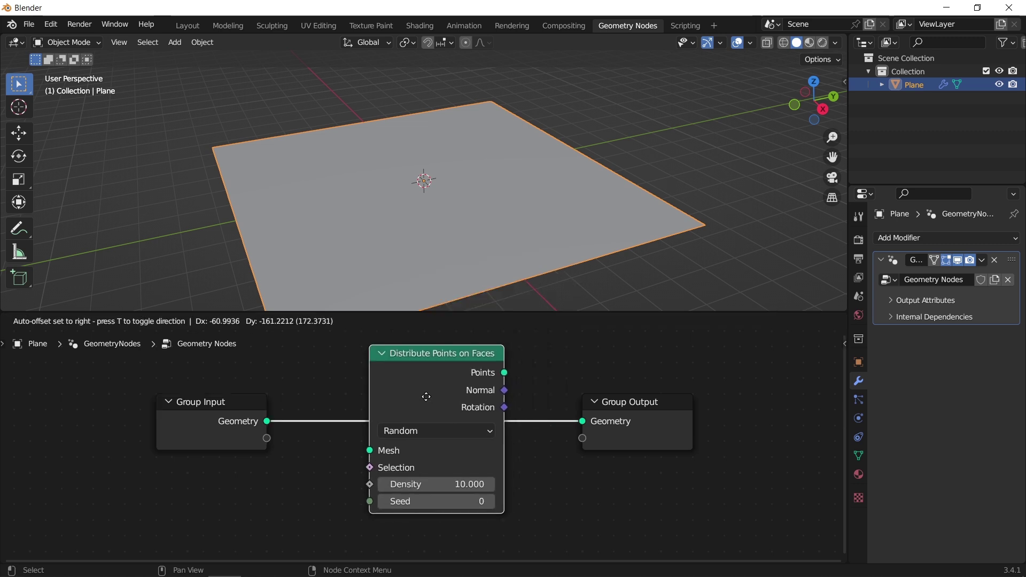
pyautogui.click(396, 437)
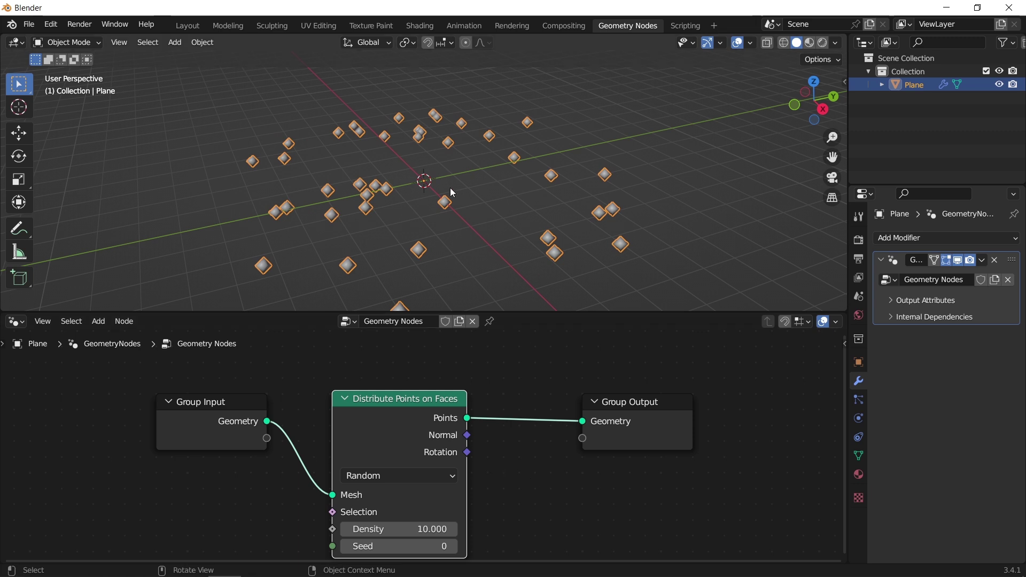
# Apply the plane's scale so the points cover it densely.
pyautogui.click(463, 241)
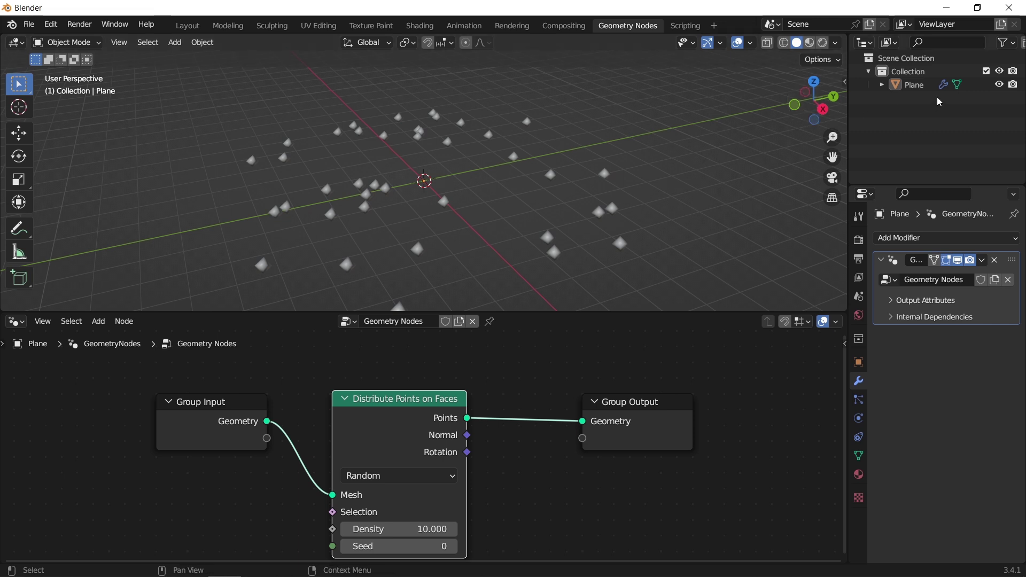
pyautogui.click(914, 85)
pyautogui.press('ctrl')
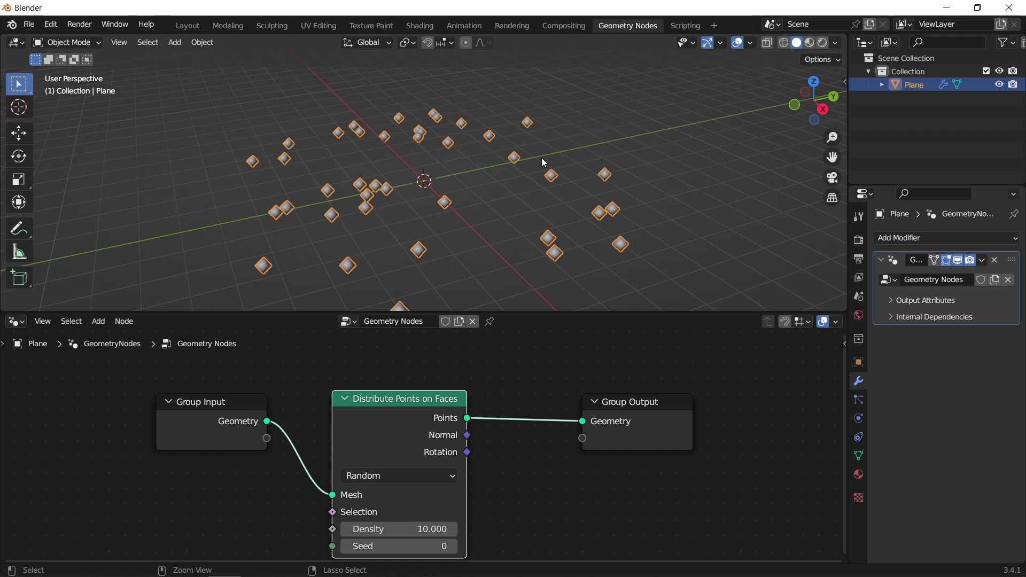
pyautogui.hotkey('ctrl', 'a')
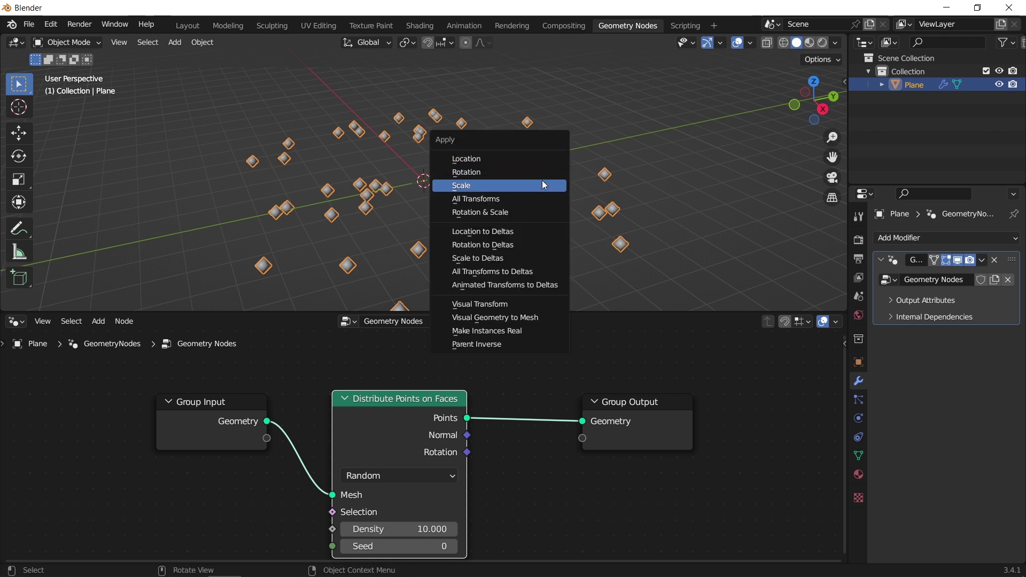
pyautogui.click(544, 185)
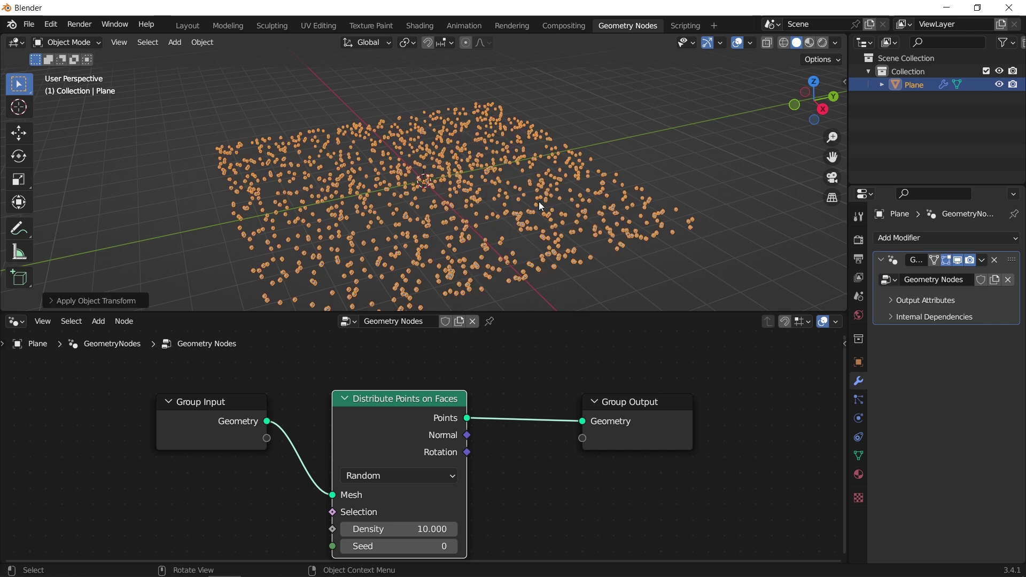
pyautogui.moveTo(514, 466); pyautogui.dragTo(565, 430, button='middle')
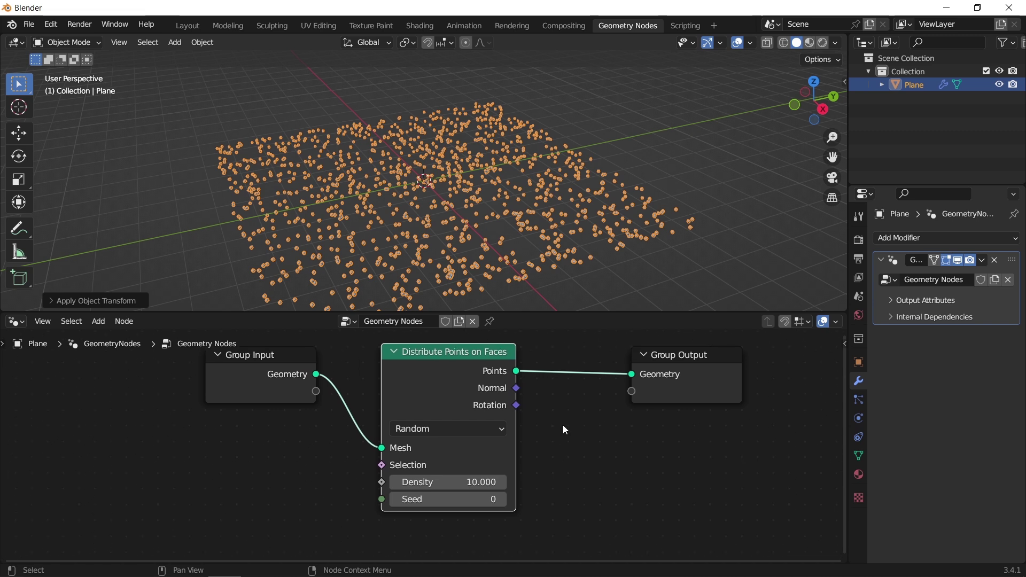
# Move the Distribute Points on Faces node lower in the node tree.
pyautogui.scroll(-3, 569, 422)
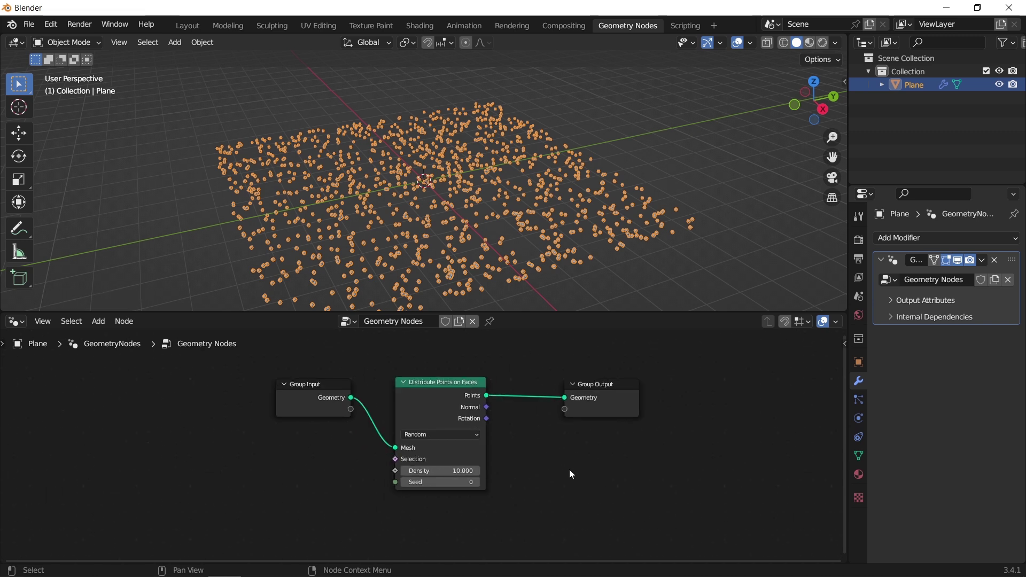
pyautogui.click(433, 399)
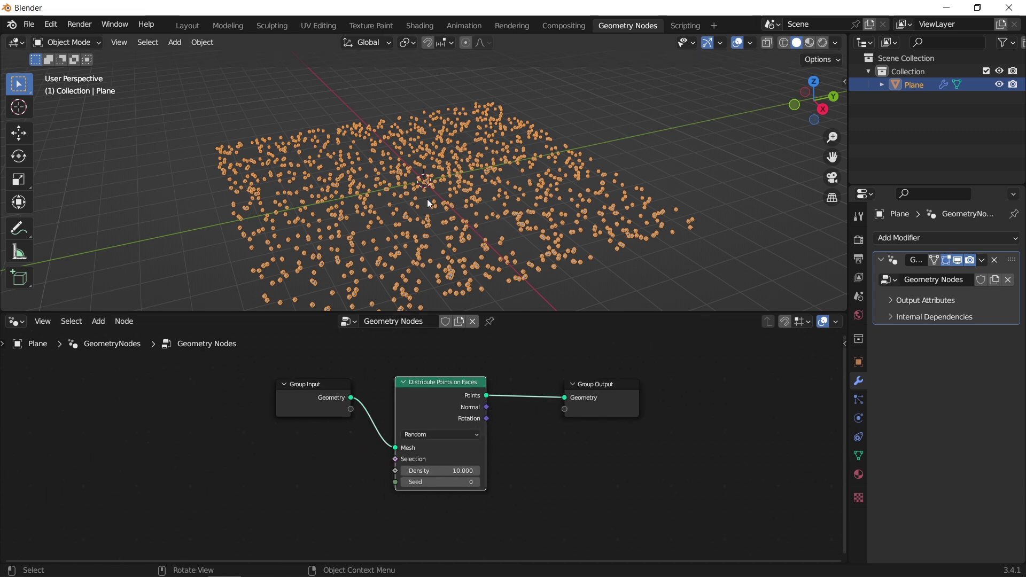
pyautogui.press('g')
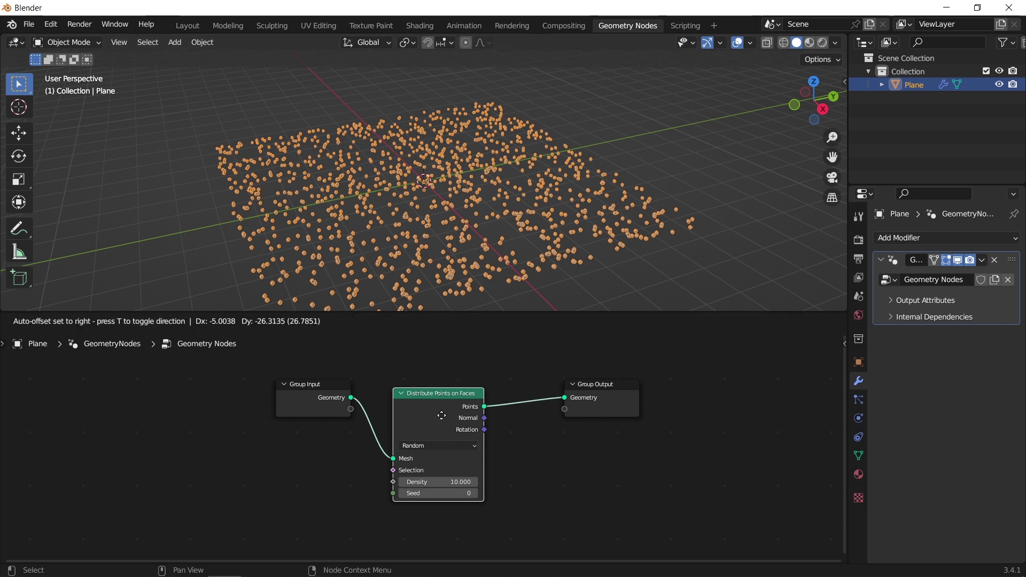
pyautogui.click(370, 399)
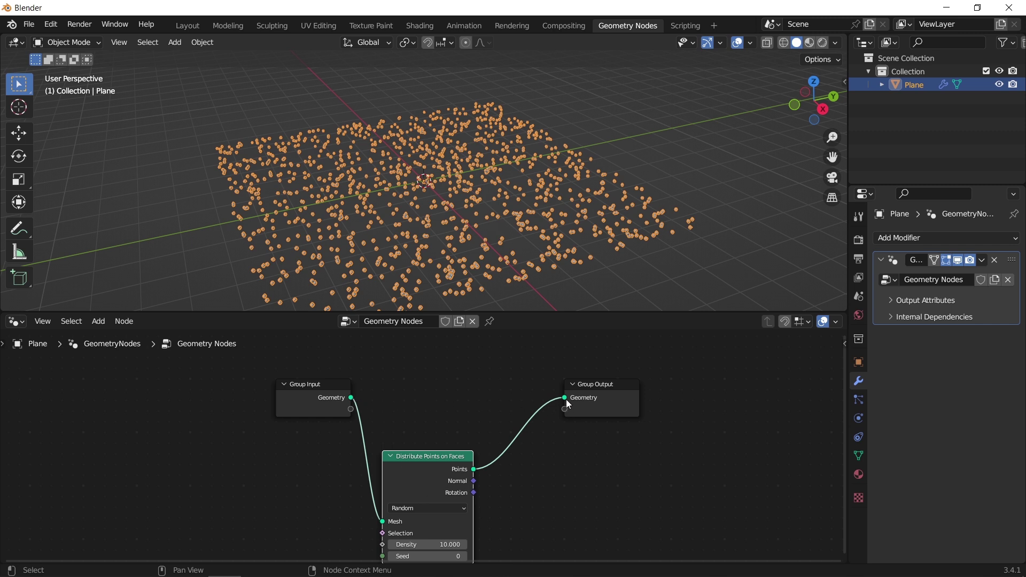
# Add Join Geometry before Group Output and feed the original plane geometry into it.
pyautogui.hotkey('shift', 'a')
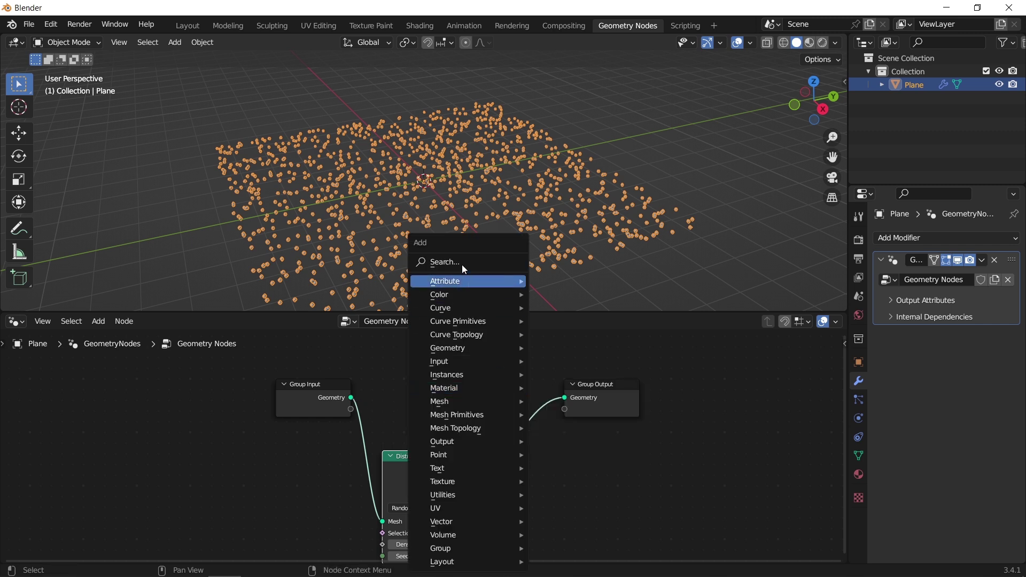
pyautogui.click(461, 265)
pyautogui.write('joi')
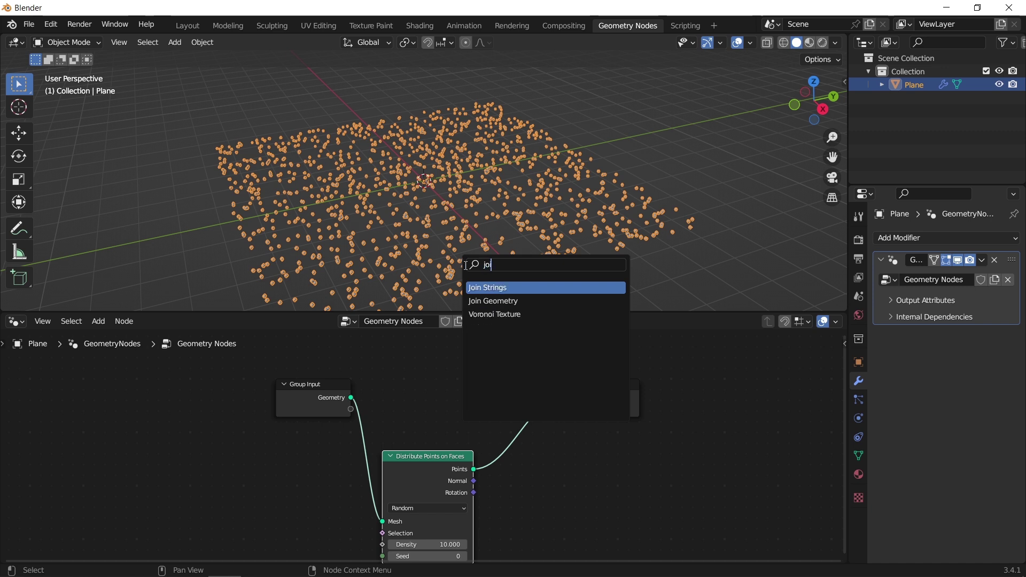
pyautogui.press('Down')
pyautogui.press('Return')
pyautogui.click(517, 423)
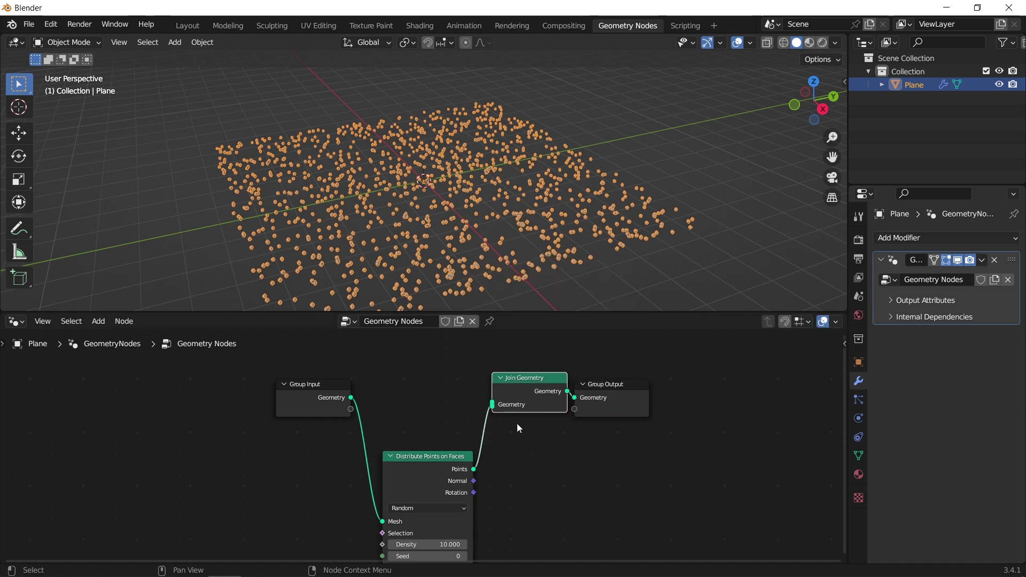
pyautogui.moveTo(351, 398); pyautogui.dragTo(515, 401)
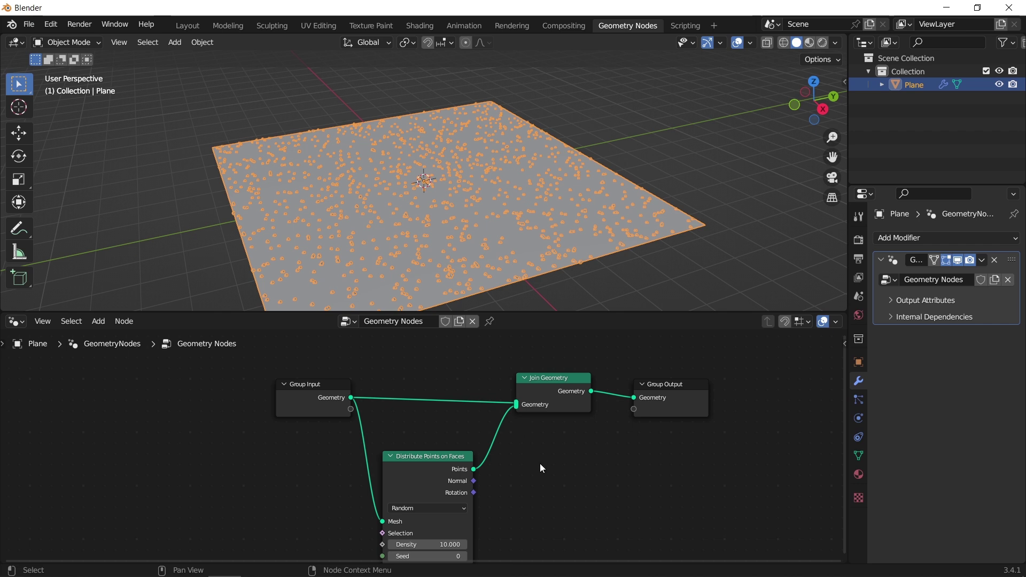
# Tidy the layout, shifting Join Geometry right and Distribute Points slightly down.
pyautogui.scroll(-3, 539, 463)
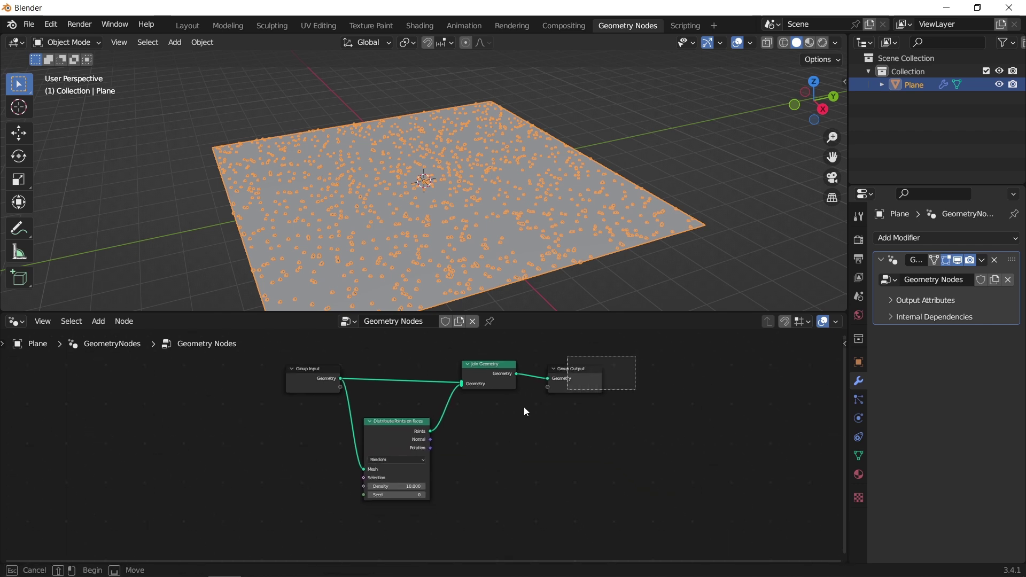
pyautogui.moveTo(496, 365); pyautogui.dragTo(619, 367)
pyautogui.moveTo(403, 427); pyautogui.dragTo(399, 447)
pyautogui.scroll(2, 401, 449)
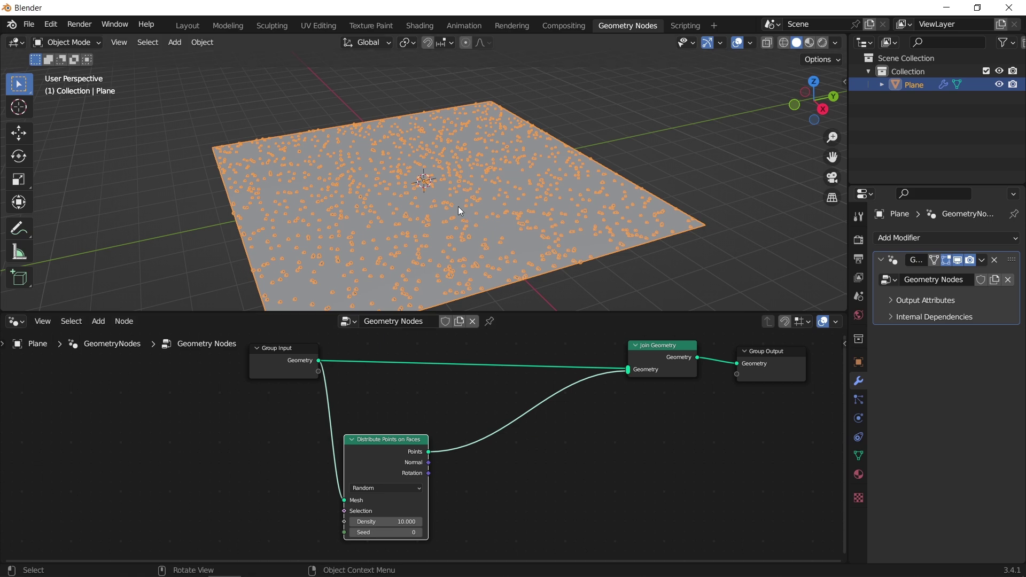
# Add a cube to the scene and place it away from the plane.
pyautogui.hotkey('shift', 'a')
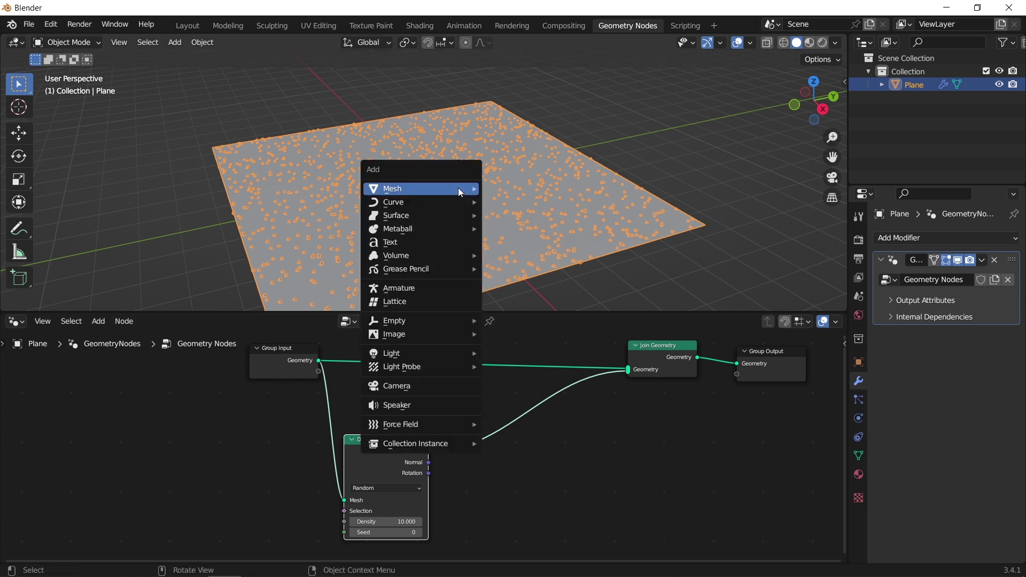
pyautogui.moveTo(458, 187)
pyautogui.click(492, 195)
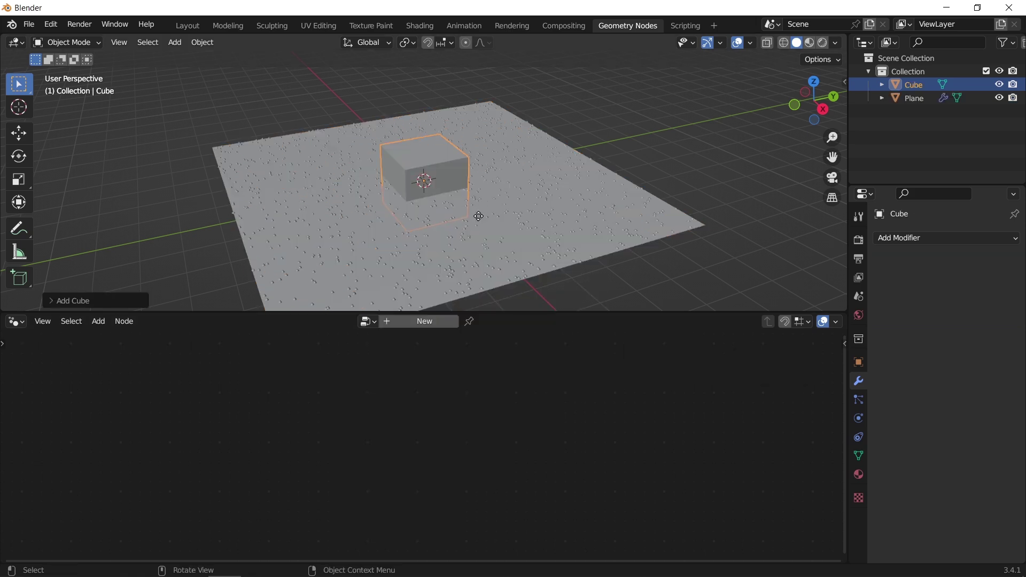
pyautogui.click(749, 153)
pyautogui.click(753, 176)
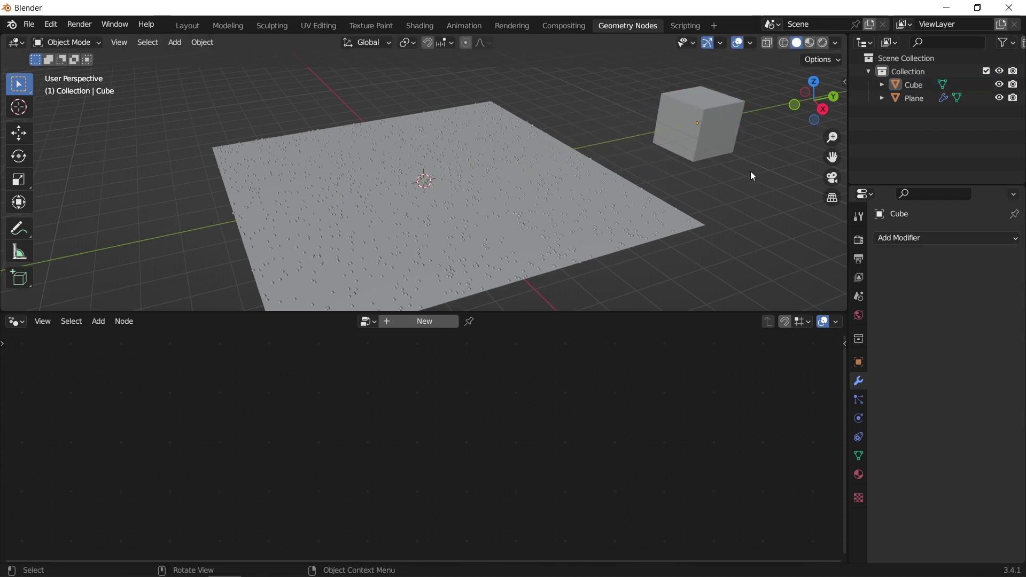
# Insert an Instance on Points node before Join Geometry in the Plane's tree.
pyautogui.click(569, 175)
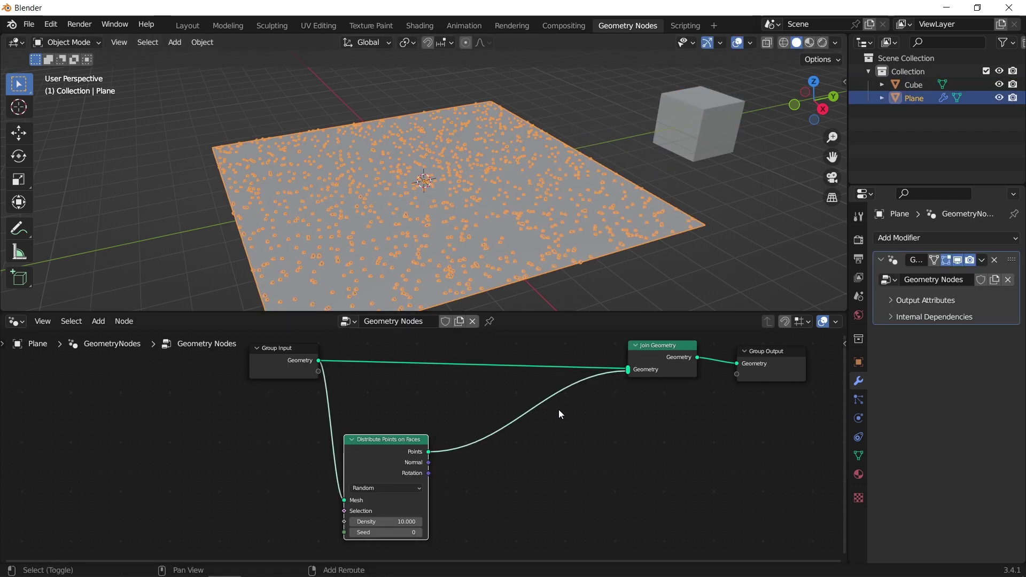
pyautogui.hotkey('shift', 'a')
pyautogui.click(524, 265)
pyautogui.write('insta')
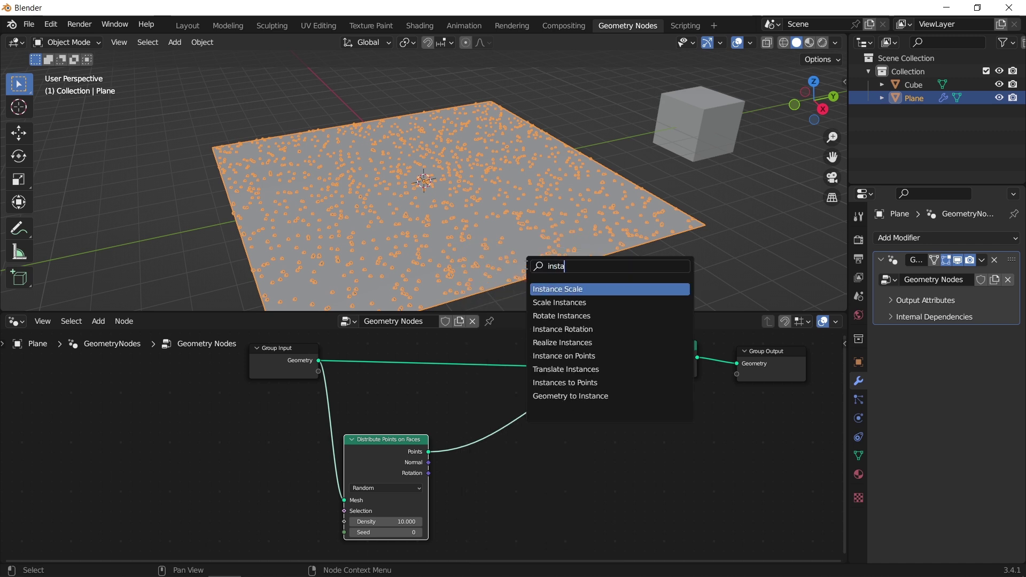
pyautogui.click(548, 356)
pyautogui.click(551, 480)
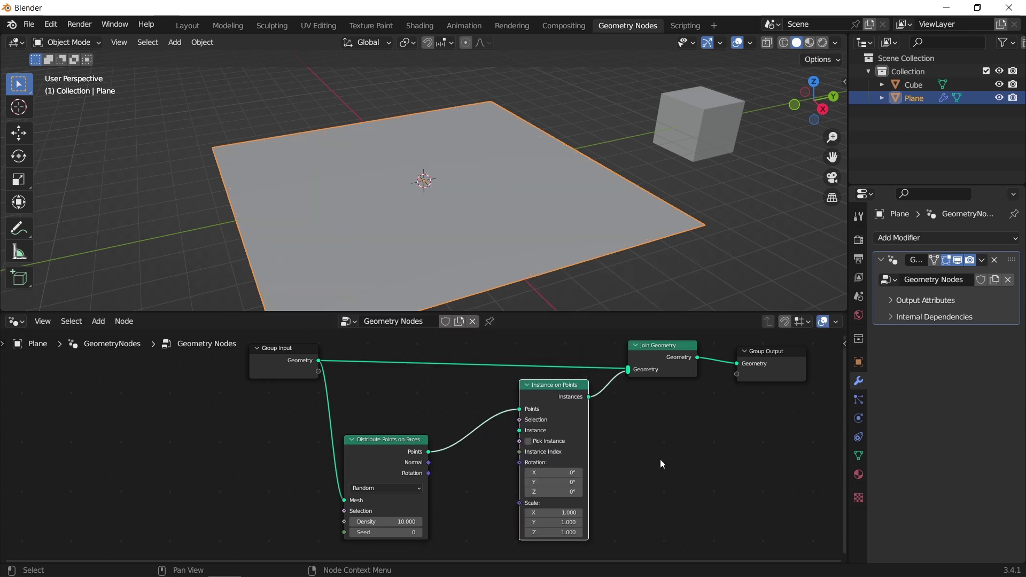
# Bring the Cube into the node tree as an Object Info node.
pyautogui.scroll(4, 662, 448)
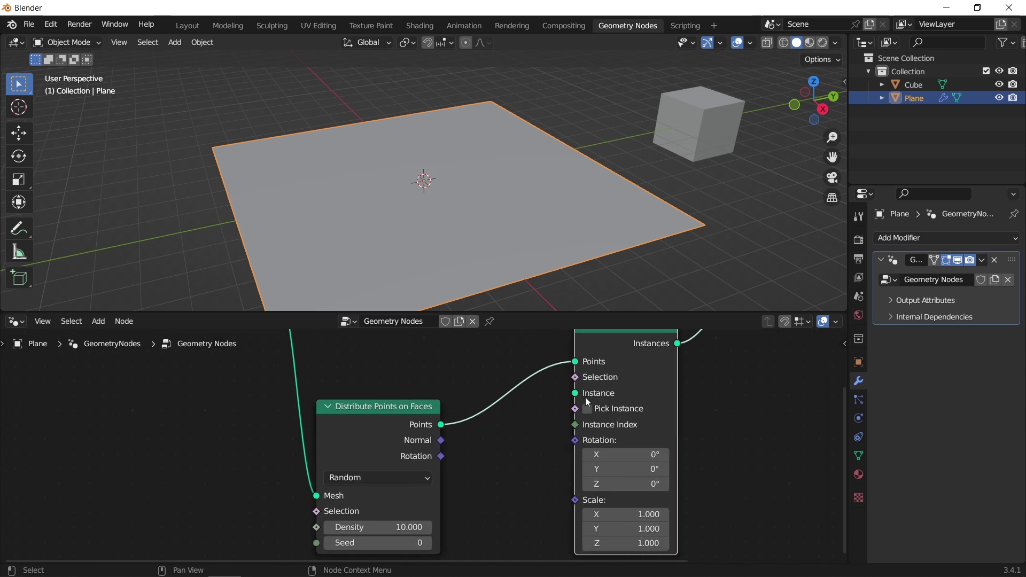
pyautogui.moveTo(614, 396)
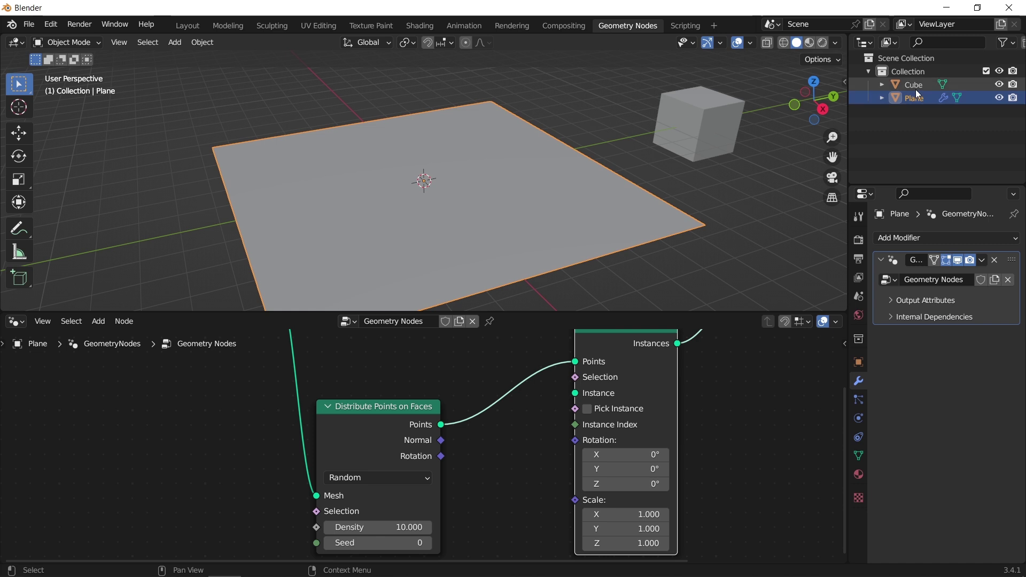
pyautogui.moveTo(912, 86); pyautogui.dragTo(499, 466)
pyautogui.scroll(-2, 537, 422)
# Connect Object Info geometry to the Instance socket and set instance scale to 0.160.
pyautogui.scroll(-2, 566, 370)
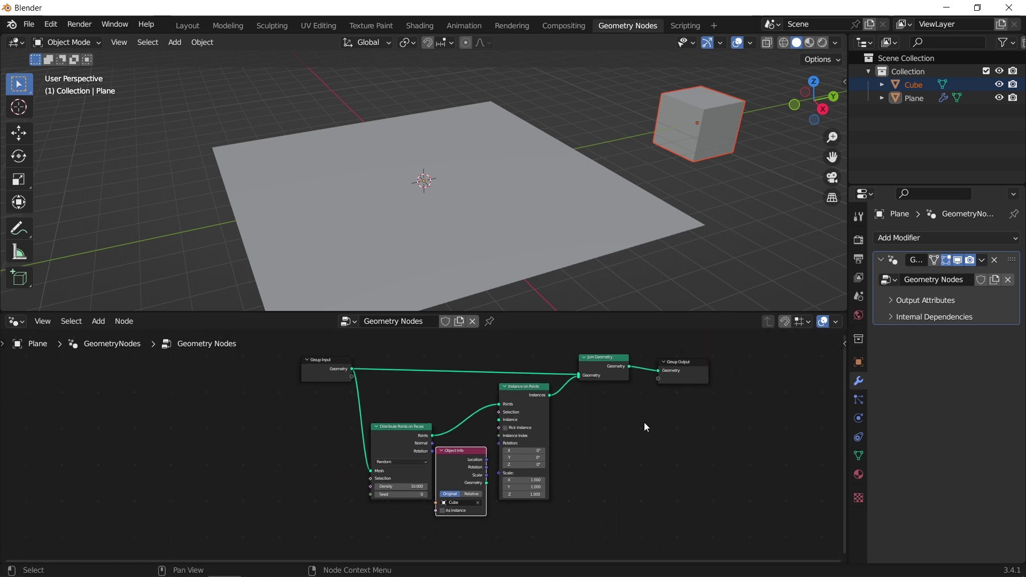
pyautogui.moveTo(684, 332); pyautogui.dragTo(534, 434)
pyautogui.moveTo(523, 396); pyautogui.dragTo(629, 389)
pyautogui.scroll(3, 566, 435)
pyautogui.scroll(1, 539, 431)
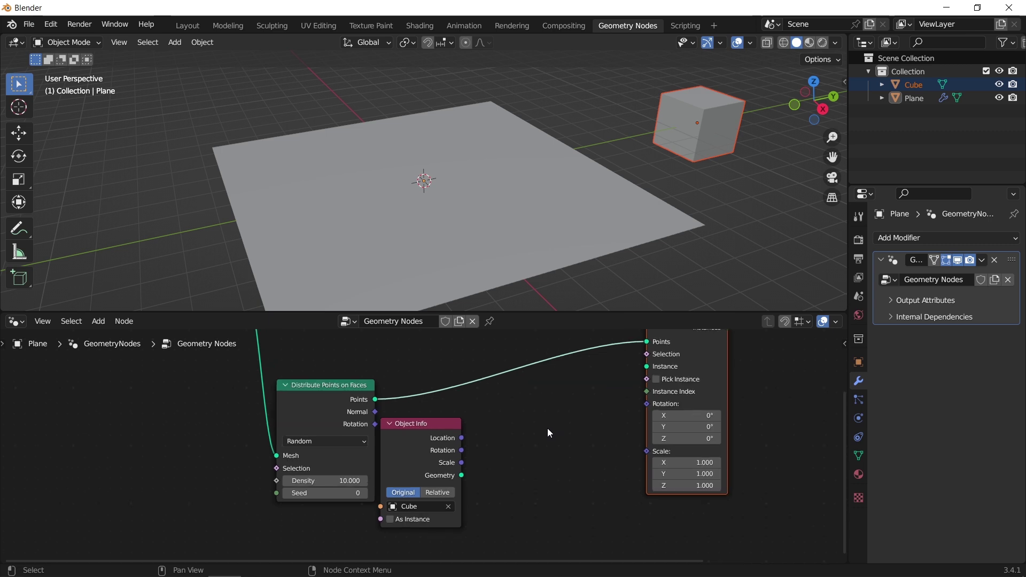
pyautogui.moveTo(412, 447); pyautogui.dragTo(479, 400)
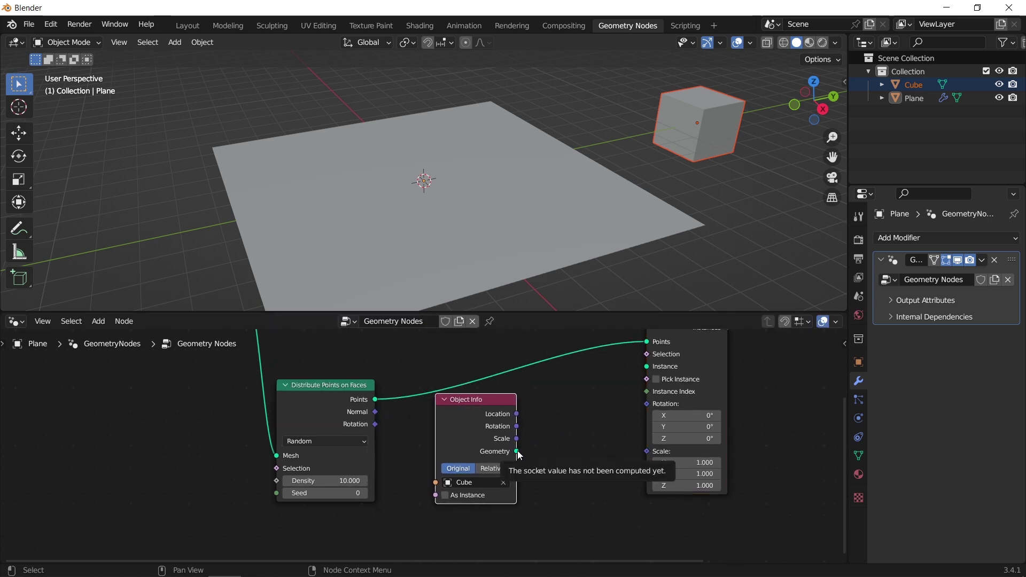
pyautogui.moveTo(516, 452); pyautogui.dragTo(646, 367)
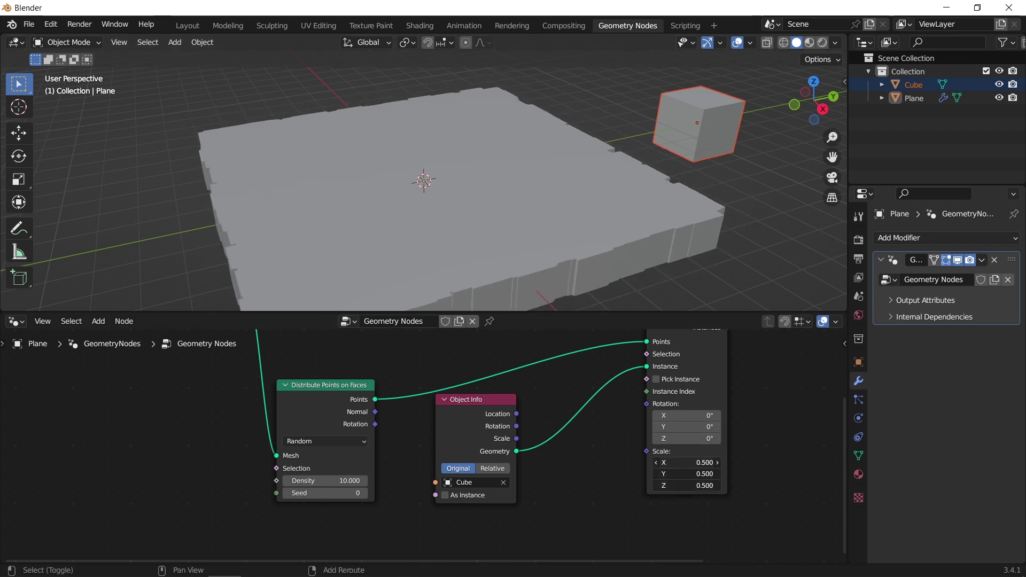
pyautogui.moveTo(689, 462)
pyautogui.mouseDown()
pyautogui.moveTo(673, 463)
pyautogui.moveTo(689, 463)
pyautogui.mouseUp()
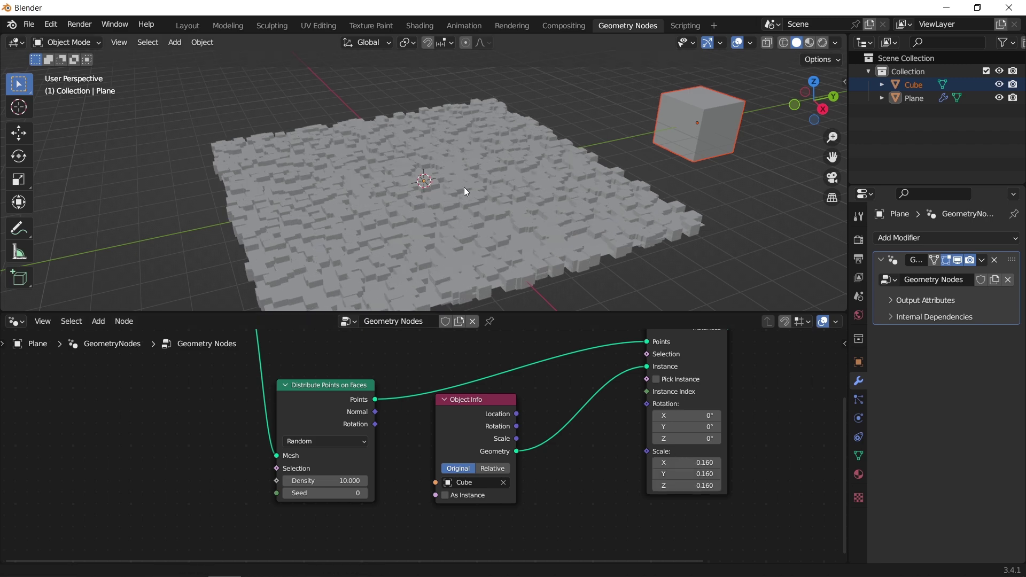
# Enable Wireframe in the viewport overlays to show edges on the cube field.
pyautogui.scroll(5, 545, 131)
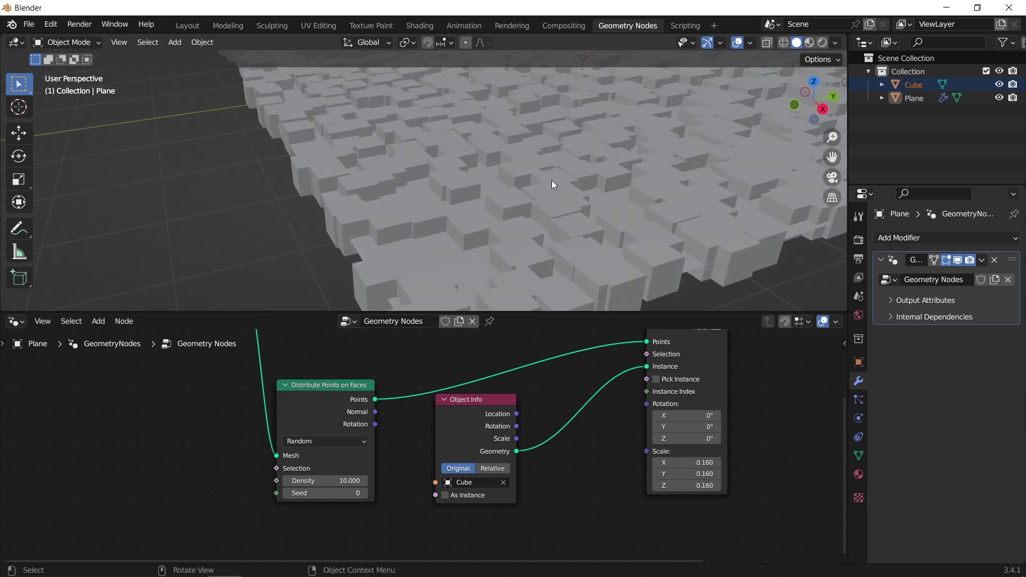
pyautogui.keyDown('shift'); pyautogui.moveTo(550, 179); pyautogui.dragTo(527, 184, button='middle'); pyautogui.keyUp('shift')
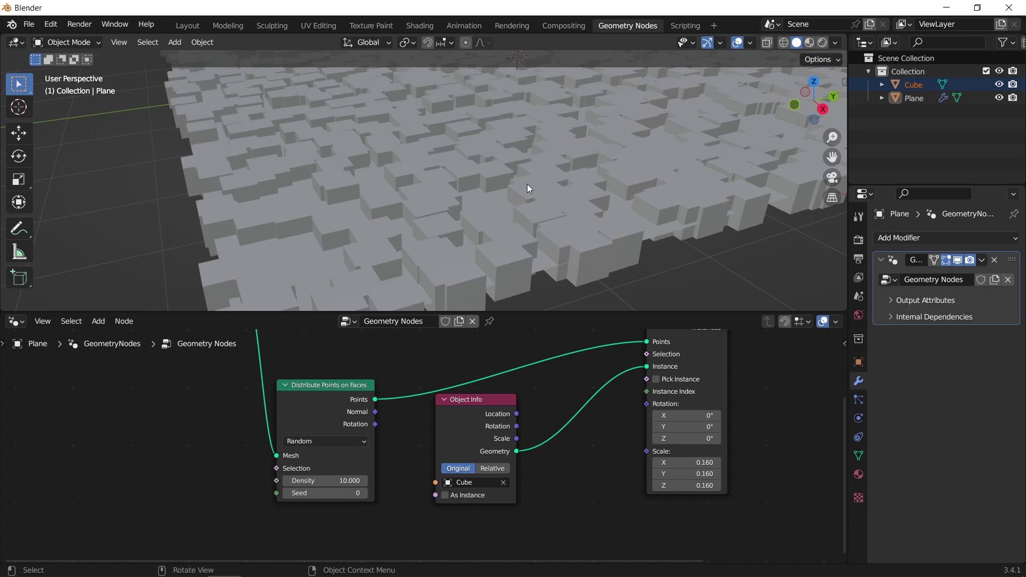
pyautogui.click(750, 42)
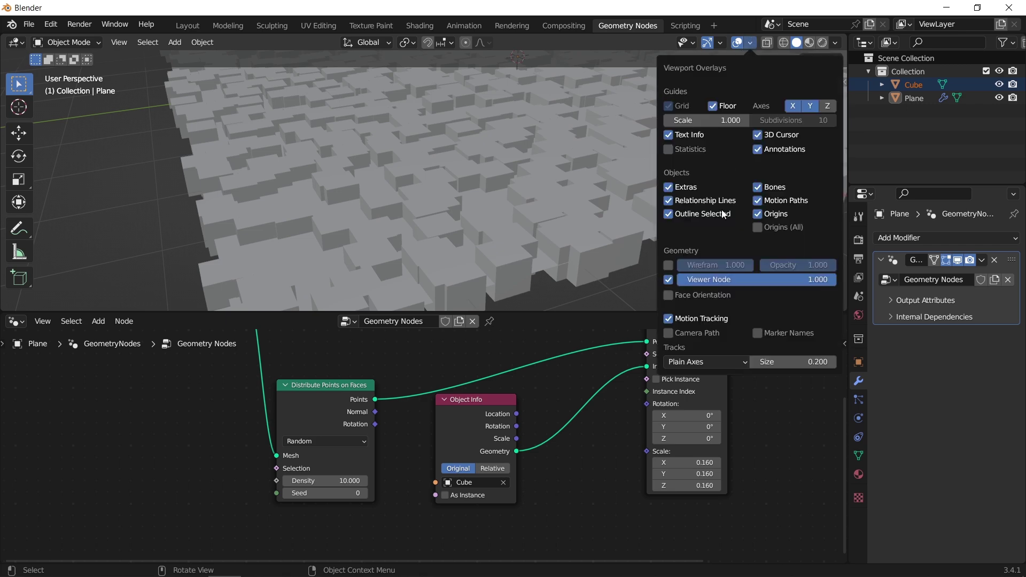
pyautogui.click(668, 265)
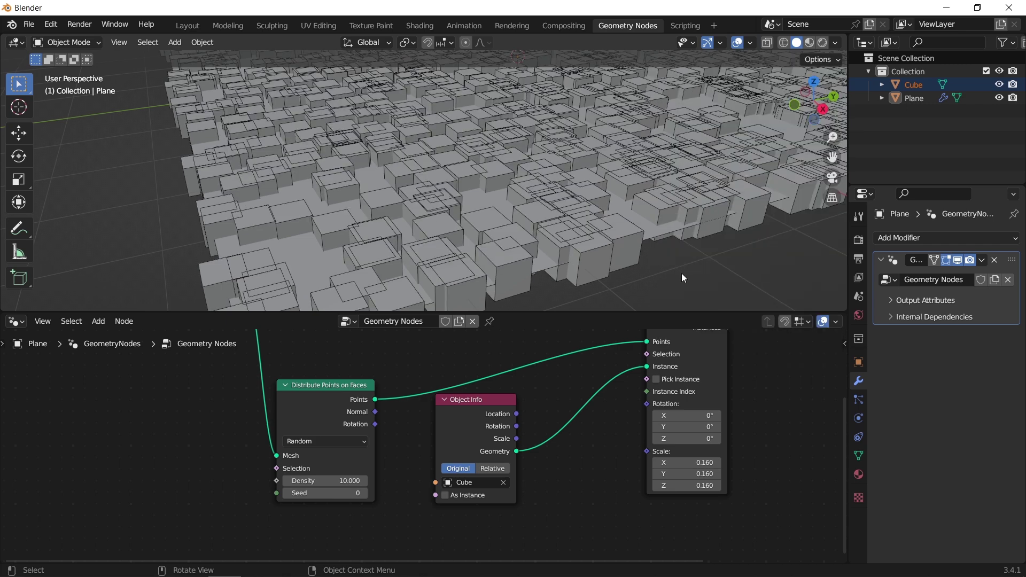
pyautogui.scroll(-2, 651, 261)
pyautogui.keyDown('shift'); pyautogui.moveTo(652, 262); pyautogui.dragTo(605, 271, button='middle'); pyautogui.keyUp('shift')
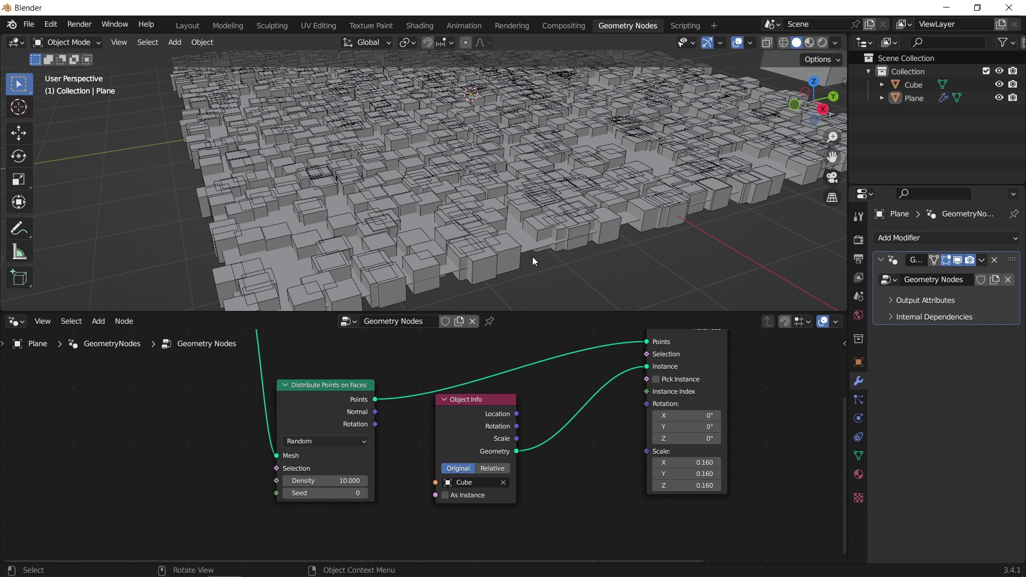
# Switch point distribution to Poisson Disk with a 0.38 m minimum distance.
pyautogui.click(334, 441)
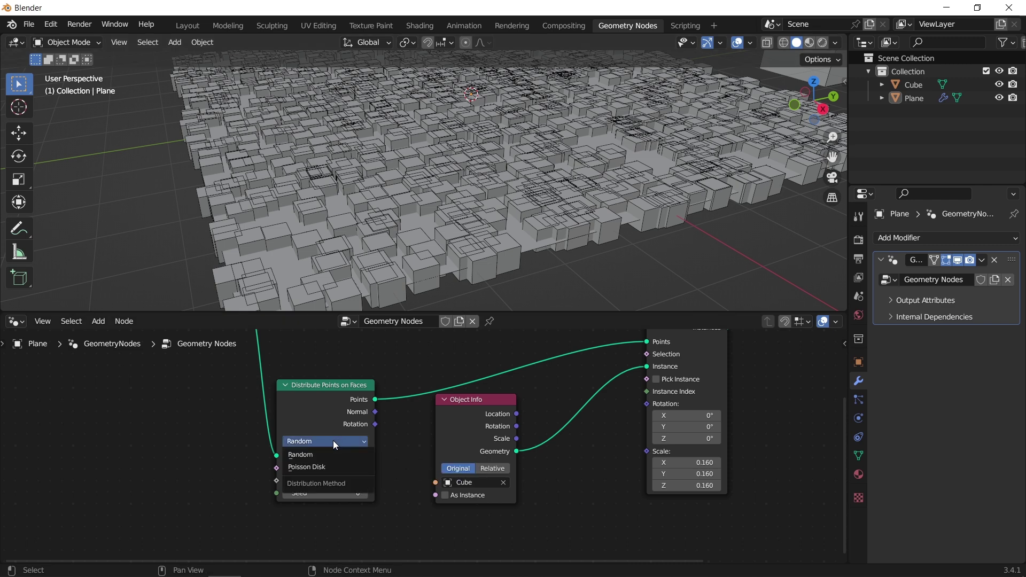
pyautogui.click(328, 466)
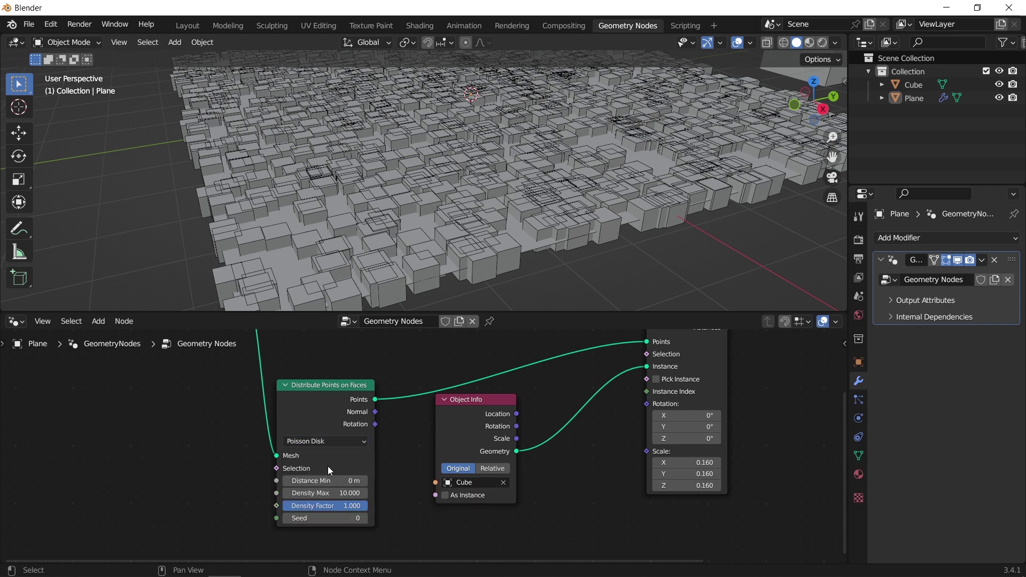
pyautogui.scroll(3, 351, 457)
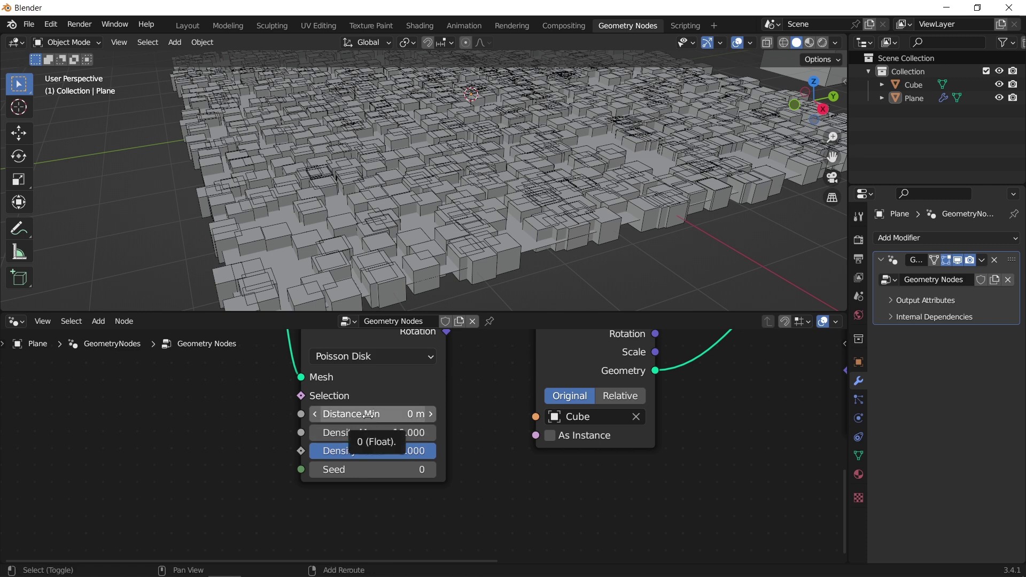
pyautogui.moveTo(373, 414); pyautogui.dragTo(419, 414)
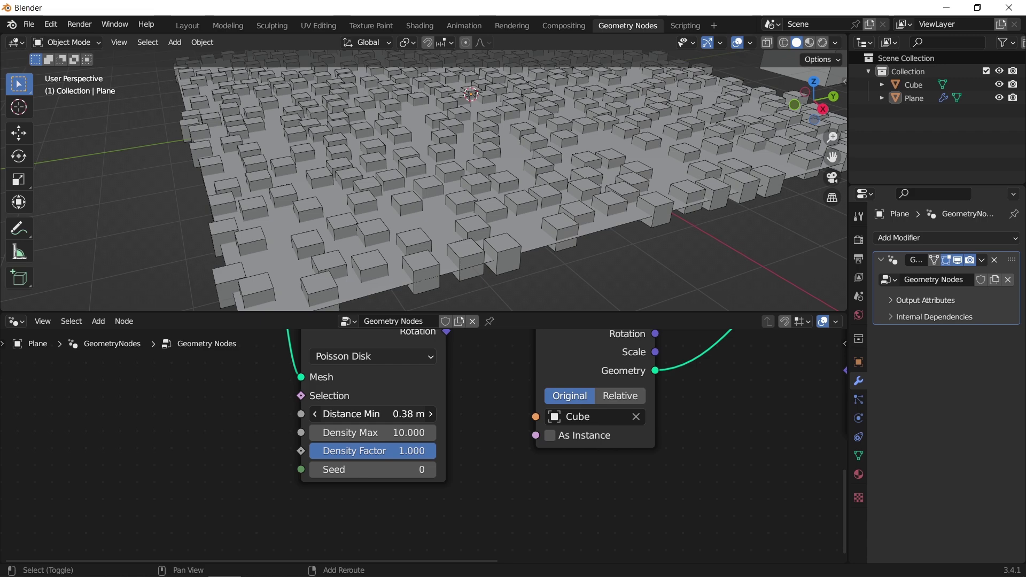
# Try different densities, then set Density Max to exactly 10.
pyautogui.moveTo(441, 231); pyautogui.dragTo(502, 172, button='middle')
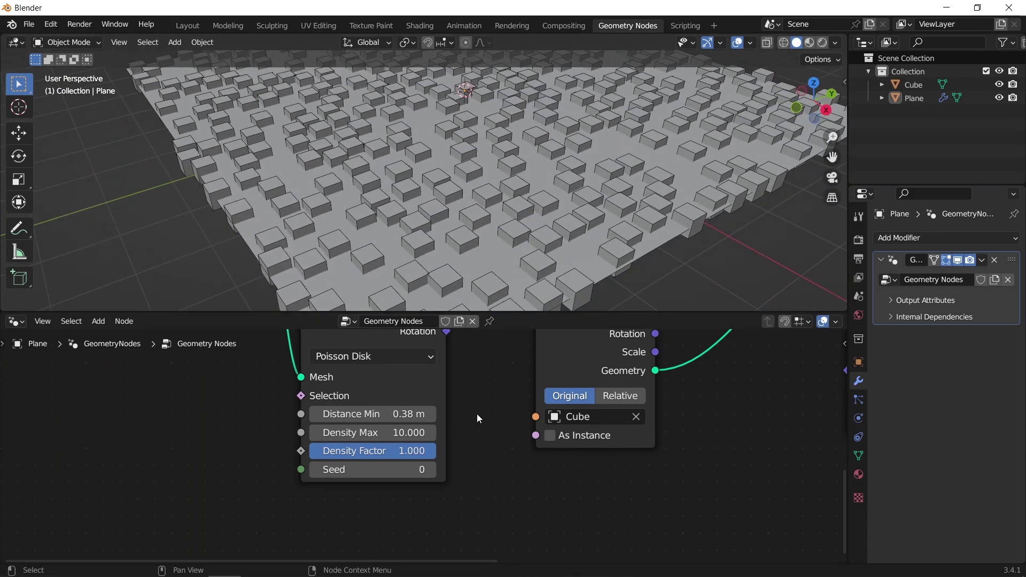
pyautogui.moveTo(411, 450); pyautogui.dragTo(440, 455)
pyautogui.moveTo(382, 432); pyautogui.dragTo(417, 432)
pyautogui.click(382, 432)
pyautogui.write('10')
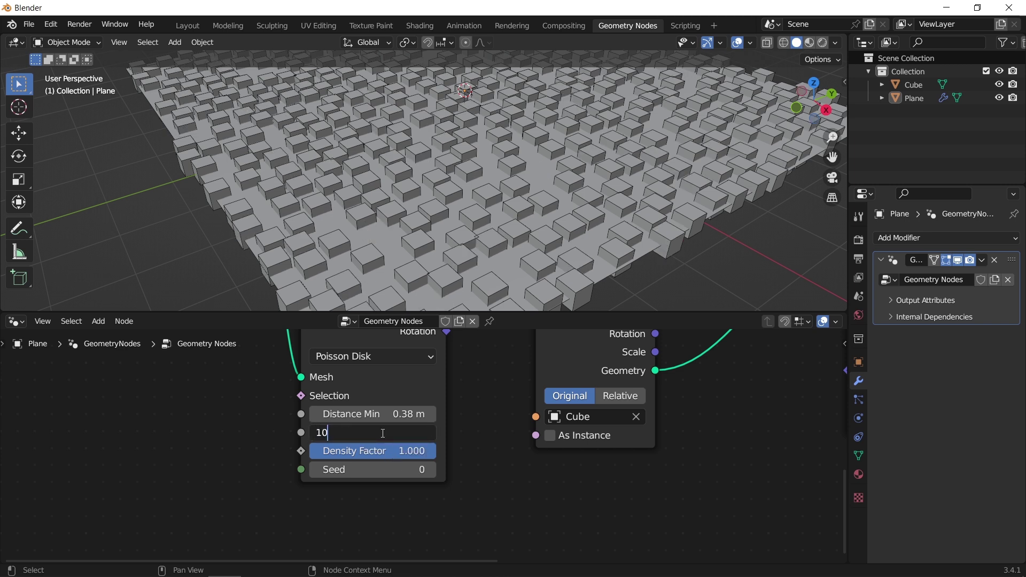
pyautogui.press('Return')
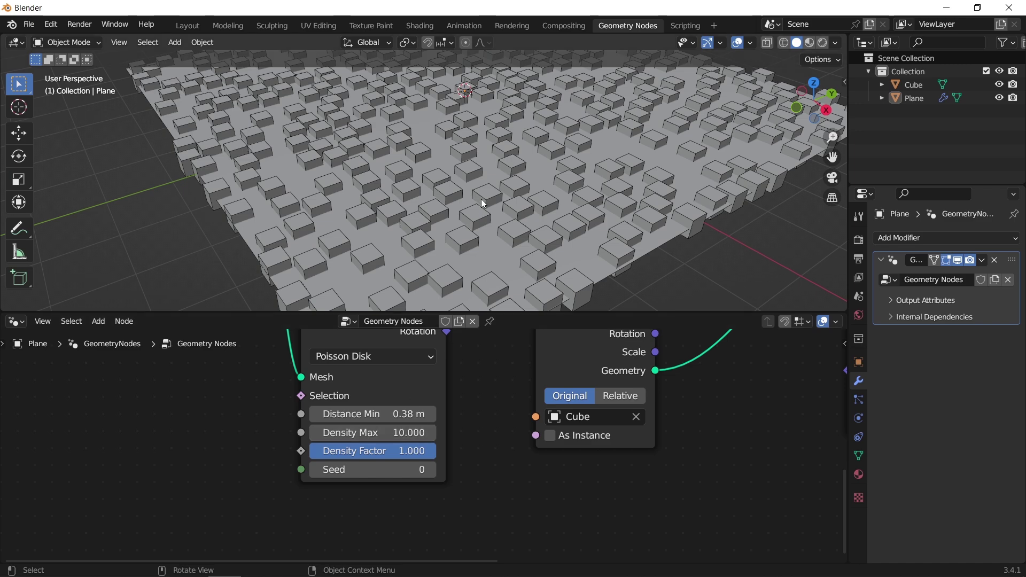
pyautogui.scroll(-3, 487, 239)
pyautogui.moveTo(488, 239); pyautogui.dragTo(434, 199, button='middle')
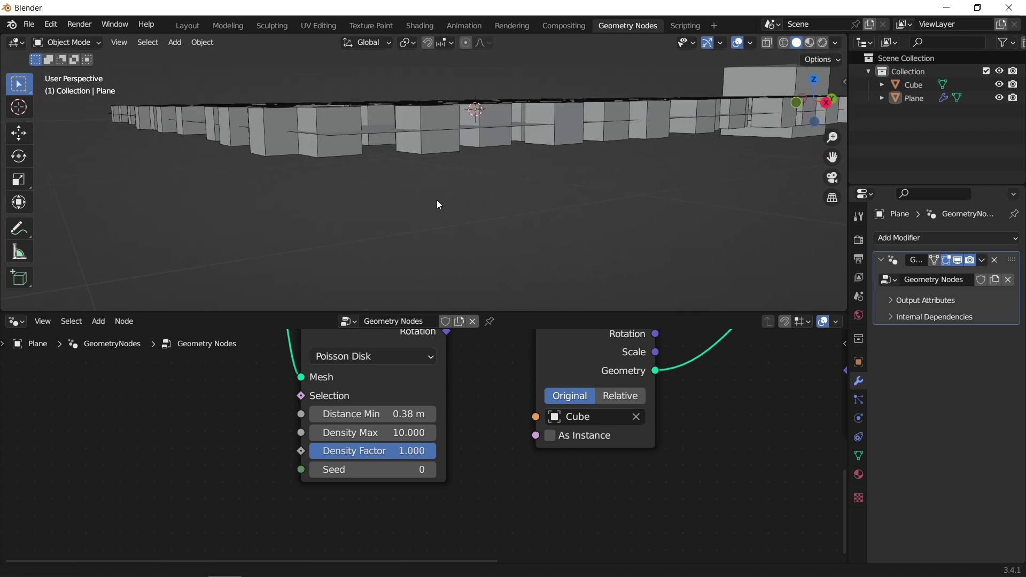
pyautogui.scroll(-2, 446, 202)
pyautogui.click(714, 115)
pyautogui.moveTo(656, 129); pyautogui.dragTo(585, 184, button='middle')
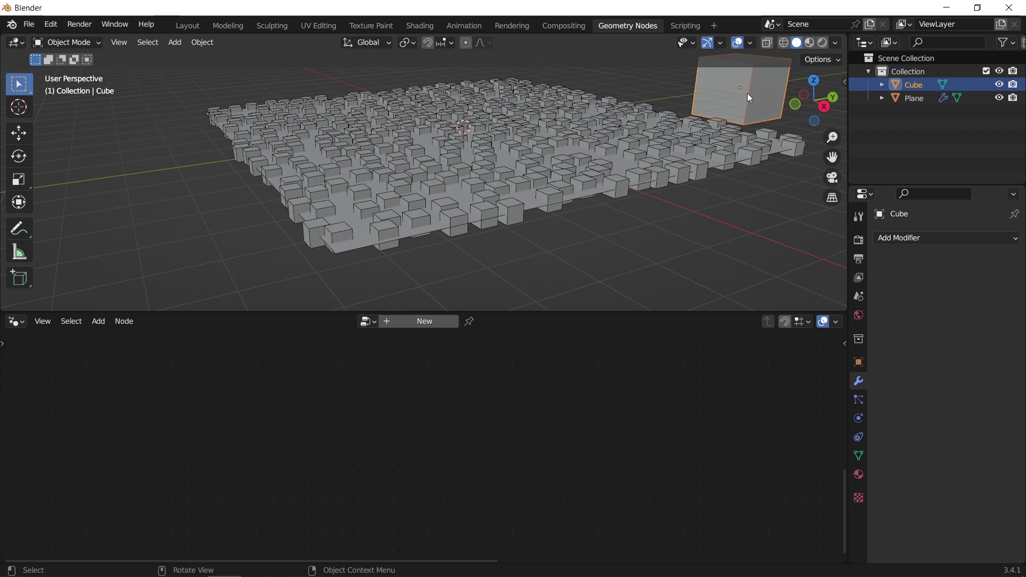
pyautogui.press('Tab')
pyautogui.press('g')
pyautogui.press('z')
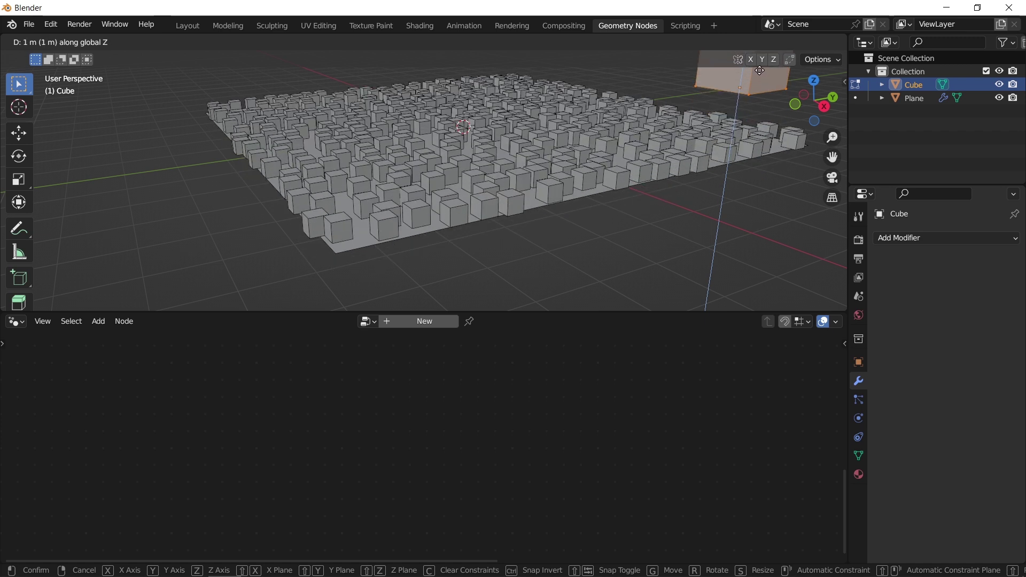
pyautogui.click(759, 71)
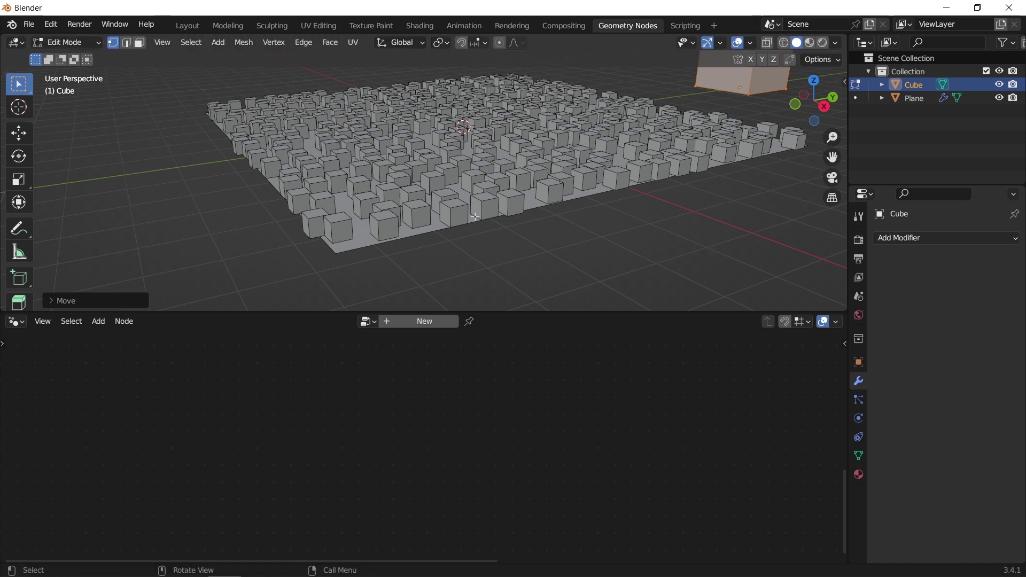
pyautogui.moveTo(575, 216); pyautogui.dragTo(592, 219, button='middle')
pyautogui.hotkey('ctrl', 'z')
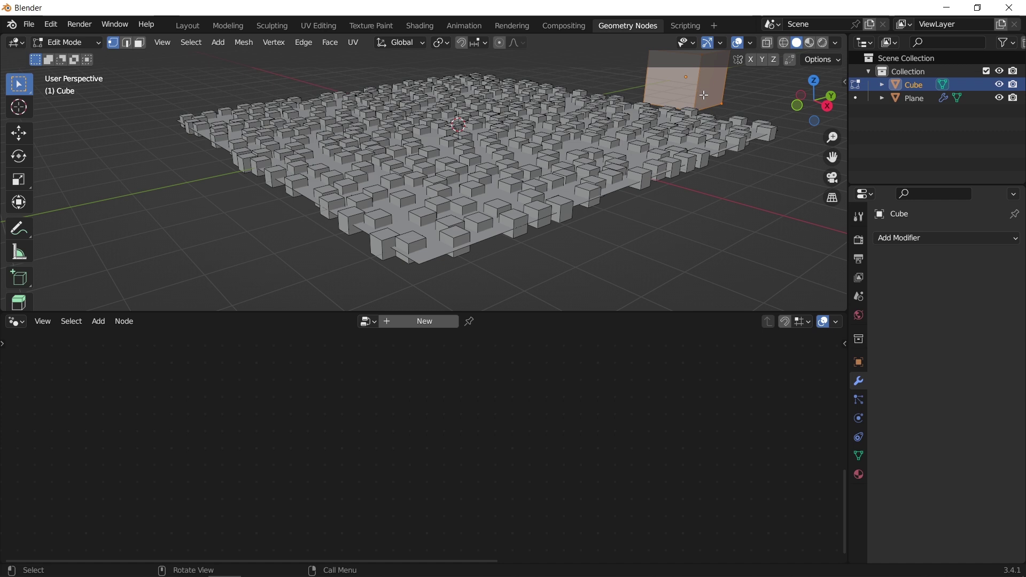
pyautogui.press('Tab')
# Insert a Transform node between Object Info and Instance on Points.
pyautogui.click(617, 165)
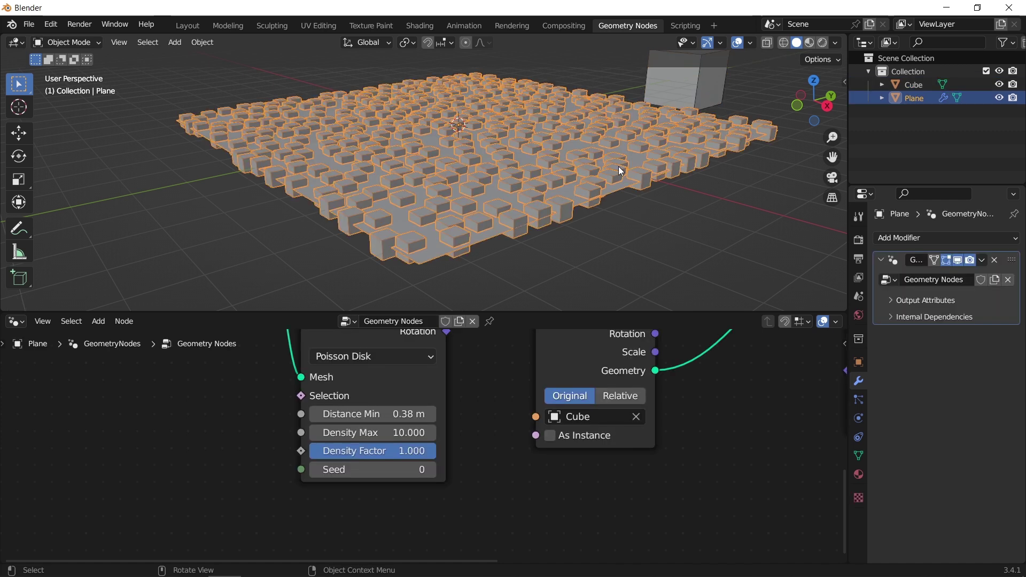
pyautogui.moveTo(502, 416); pyautogui.dragTo(488, 428, button='middle')
pyautogui.scroll(-3, 488, 427)
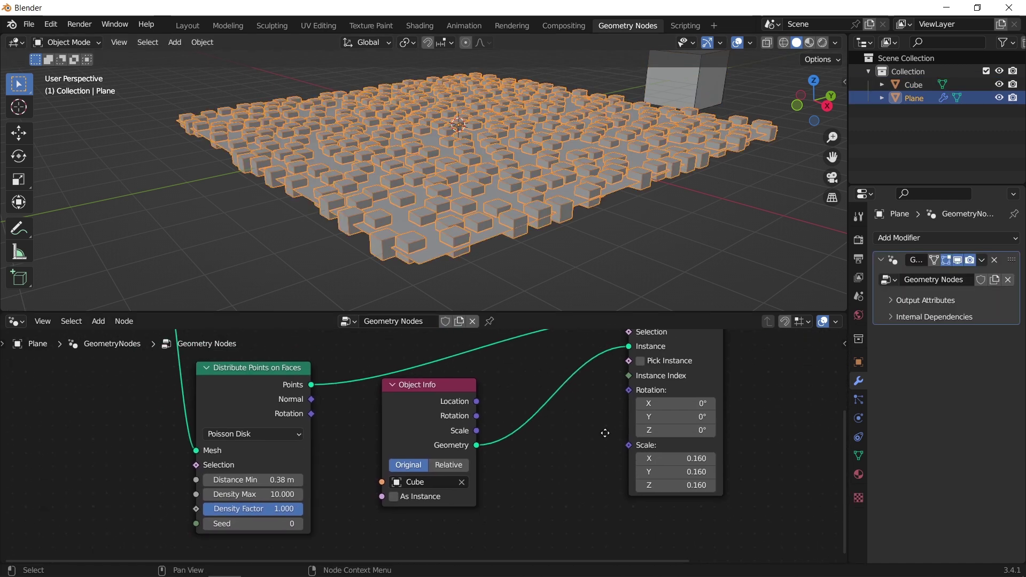
pyautogui.hotkey('shift', 'a')
pyautogui.click(532, 261)
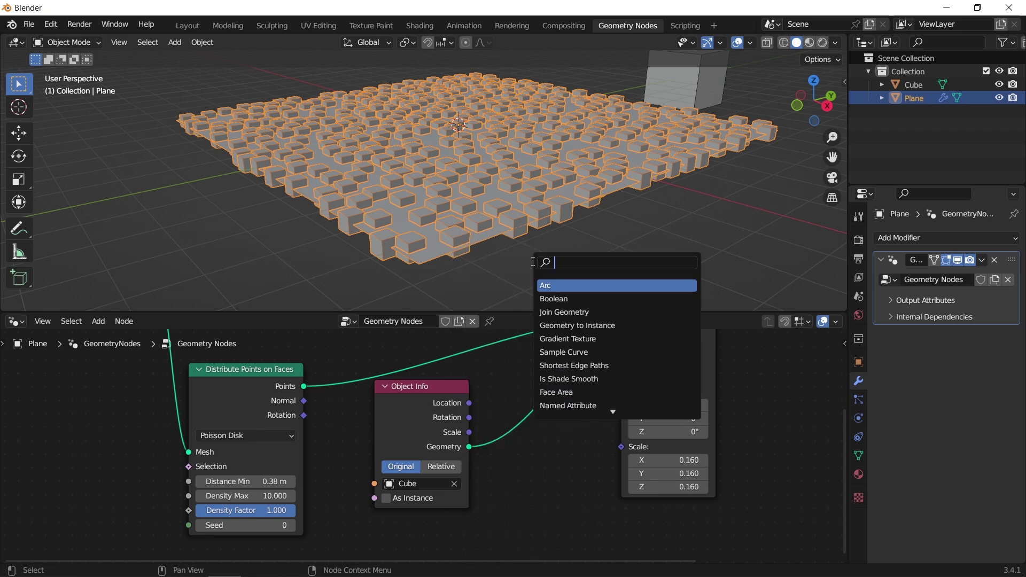
pyautogui.write('tr')
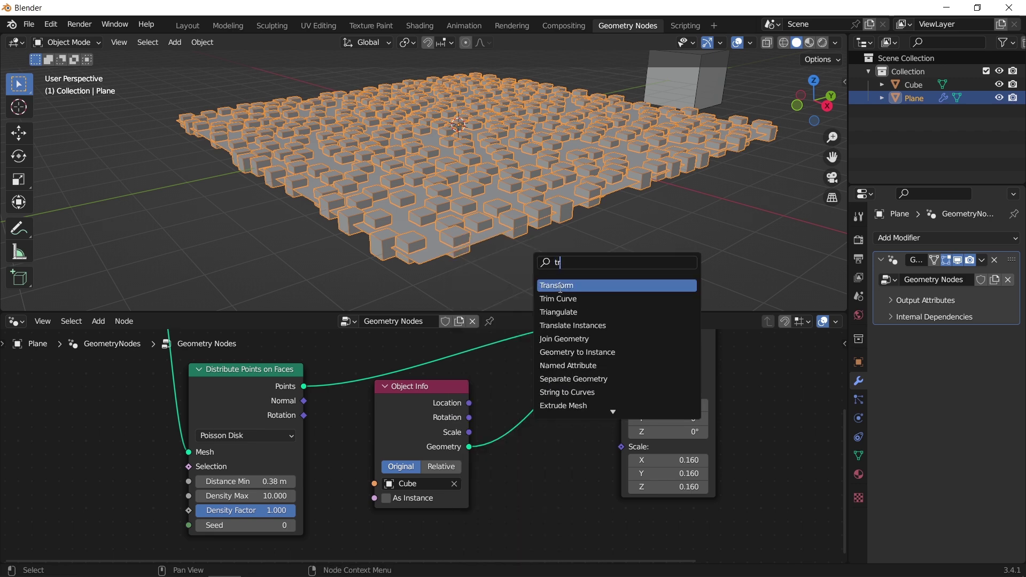
pyautogui.click(560, 287)
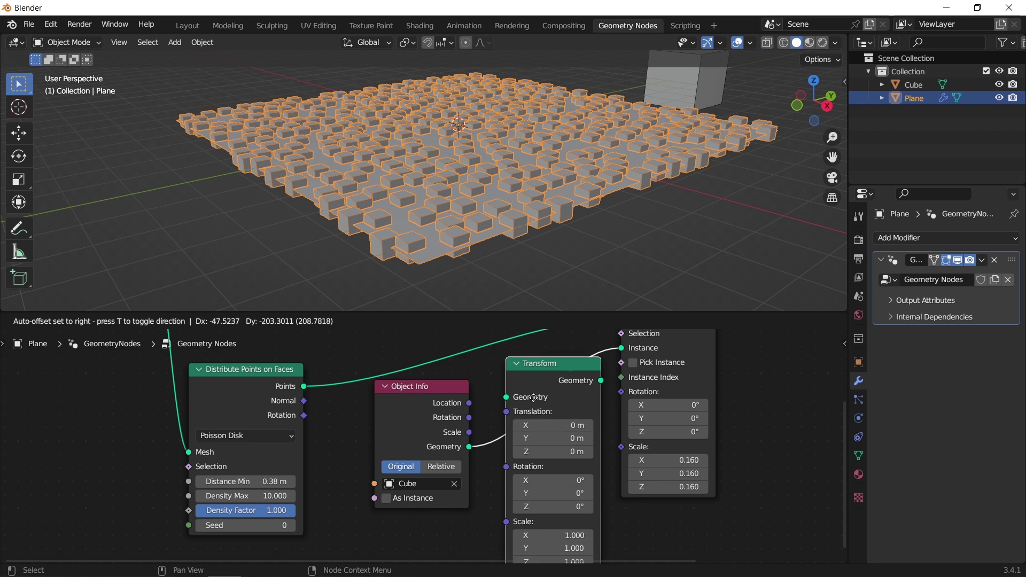
pyautogui.click(533, 398)
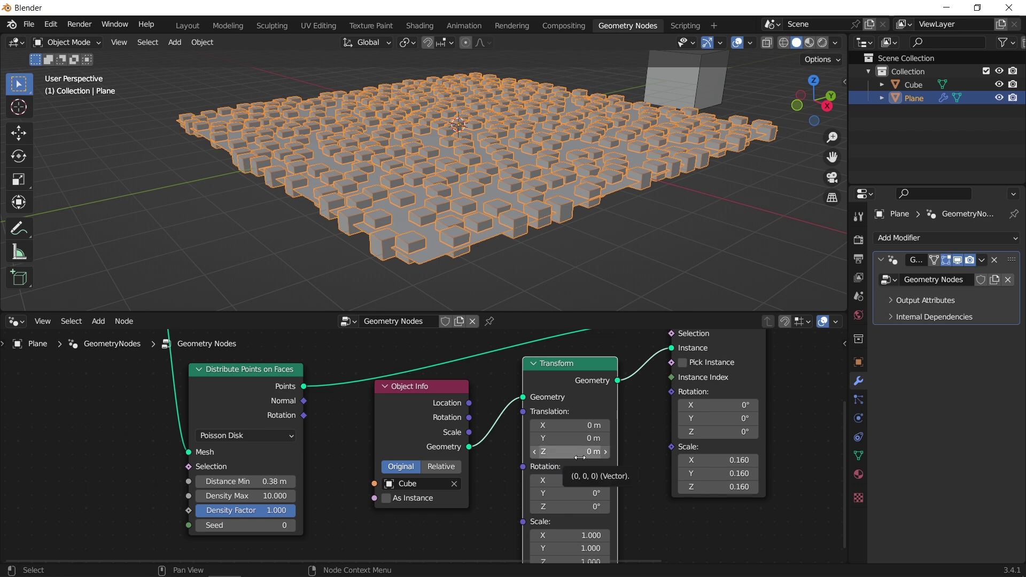
# Set the Transform's Translation Z to 1 m so cubes sit on the plane.
pyautogui.click(580, 457)
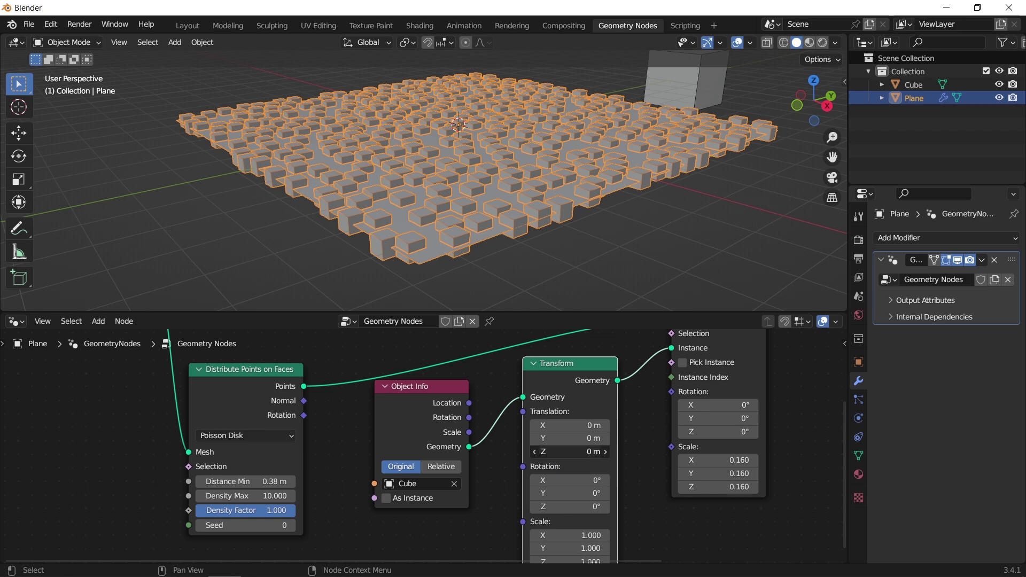
pyautogui.write('1')
pyautogui.press('Return')
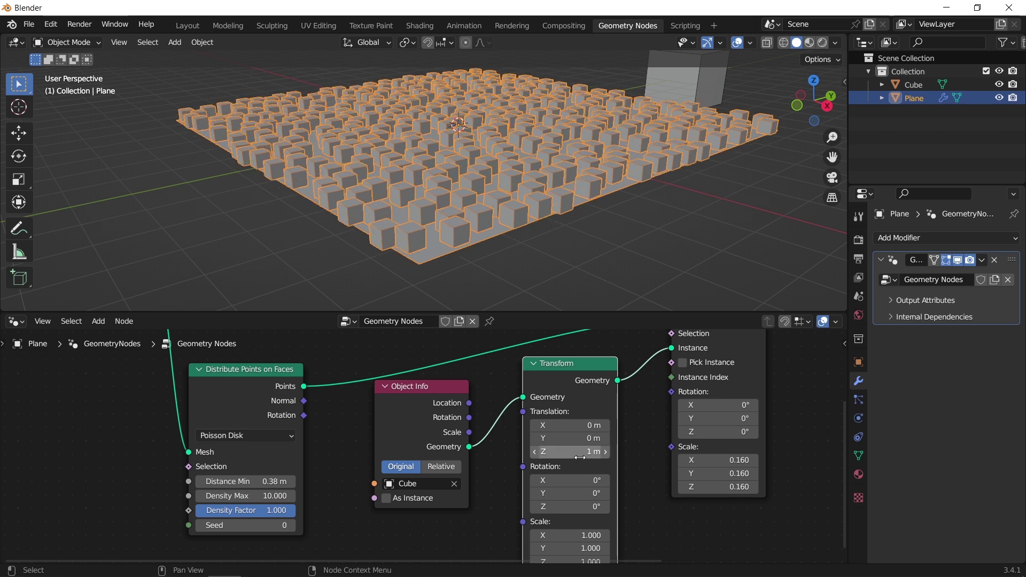
pyautogui.moveTo(512, 226); pyautogui.dragTo(452, 225, button='middle')
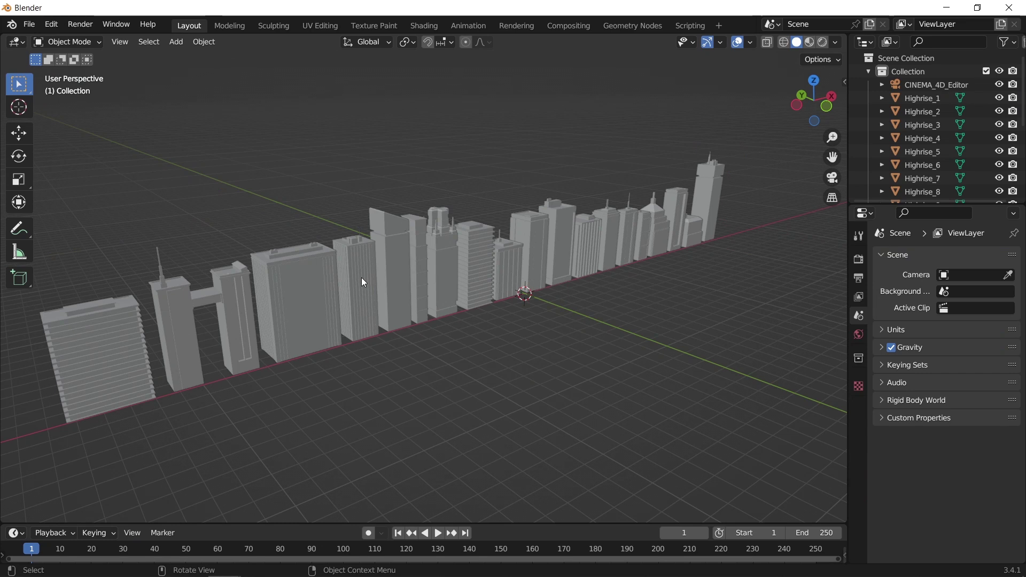
pyautogui.click(388, 271)
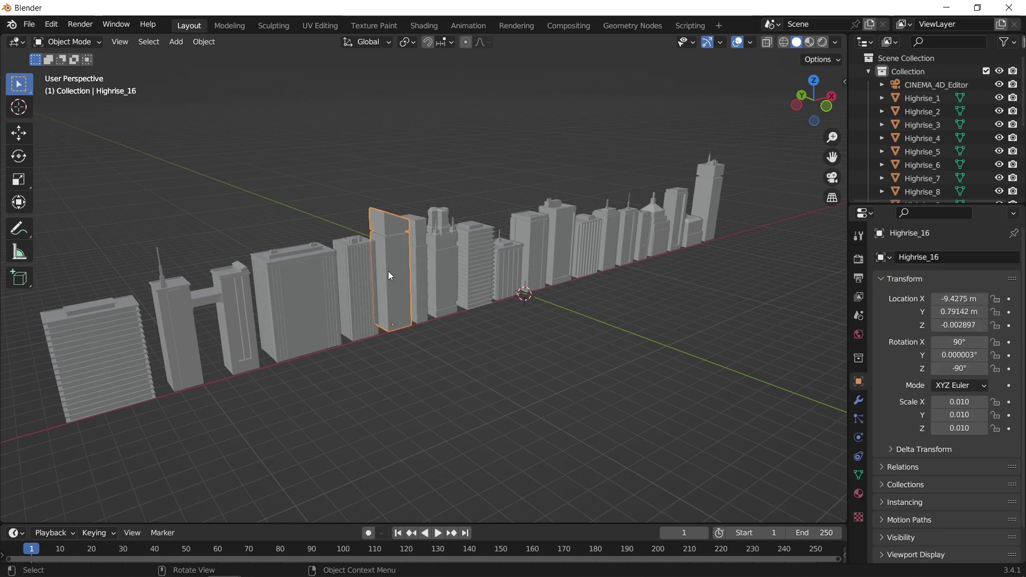
# Show scene statistics and inspect the Highrise_14 building in local view.
pyautogui.click(558, 230)
pyautogui.click(751, 42)
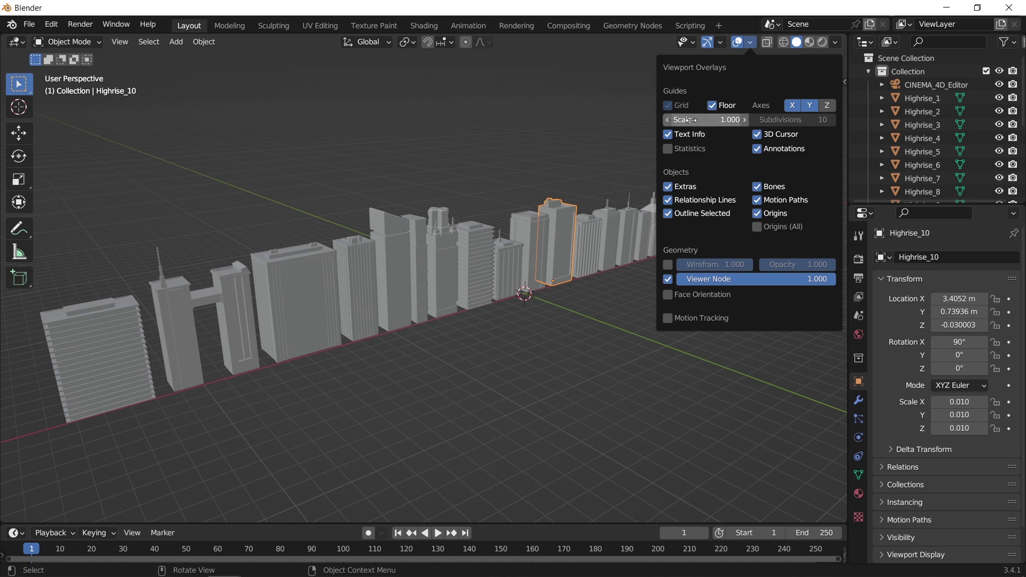
pyautogui.click(668, 150)
pyautogui.click(283, 273)
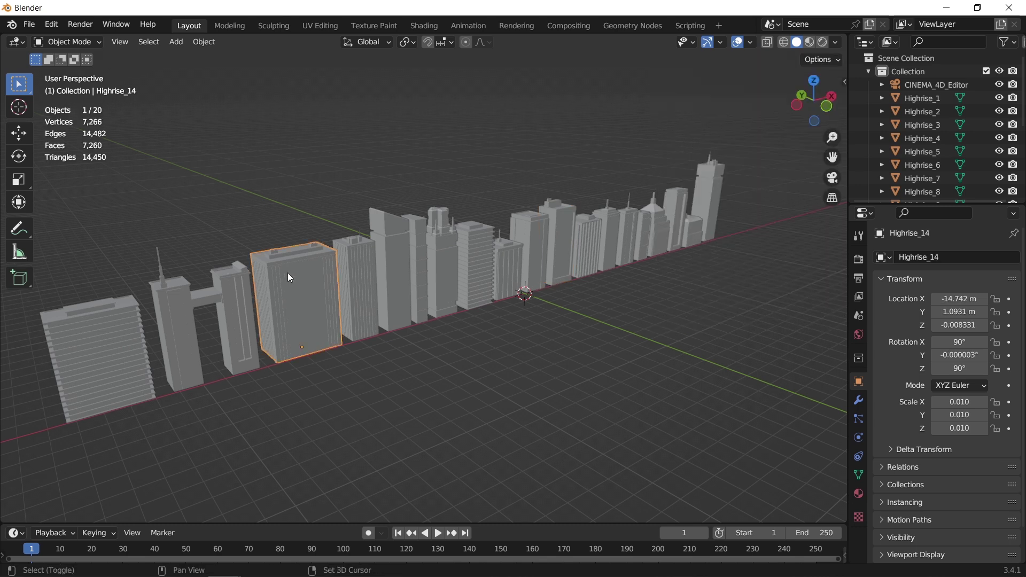
pyautogui.press('KP_Divide')
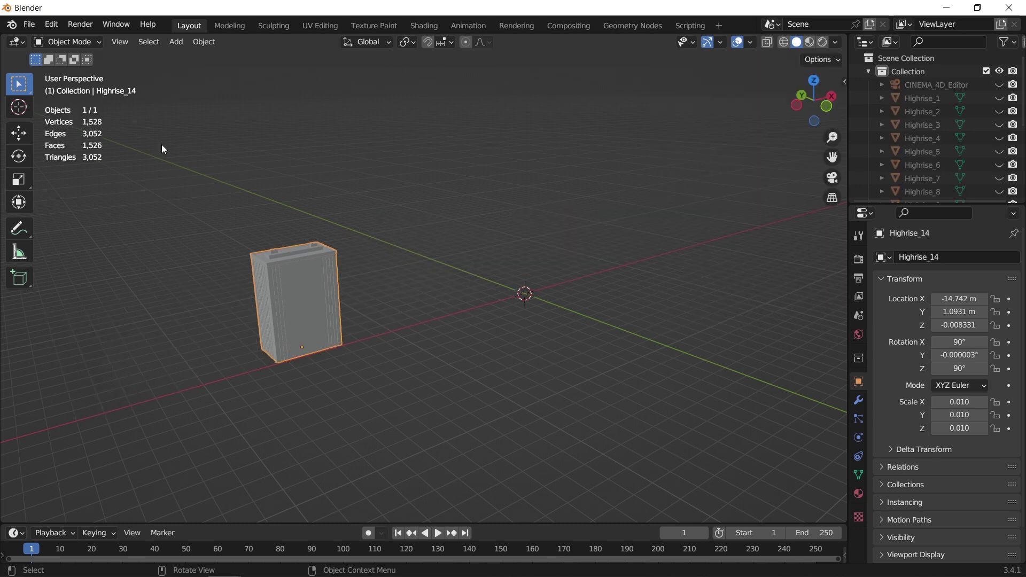
pyautogui.press('KP_Divide')
pyautogui.click(186, 163)
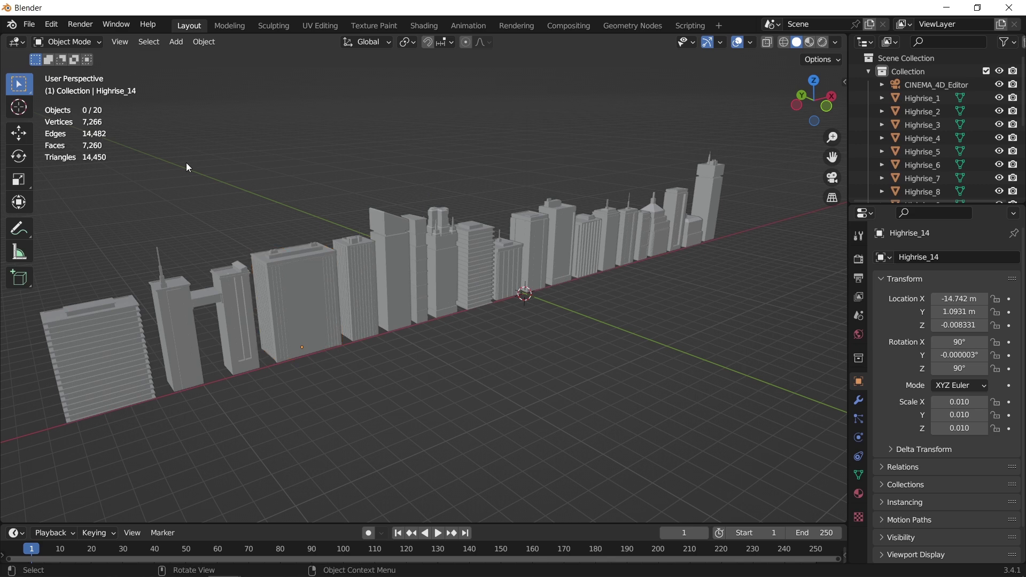
# Delete the CINEMA_4D_Editor object from the scene.
pyautogui.press('a')
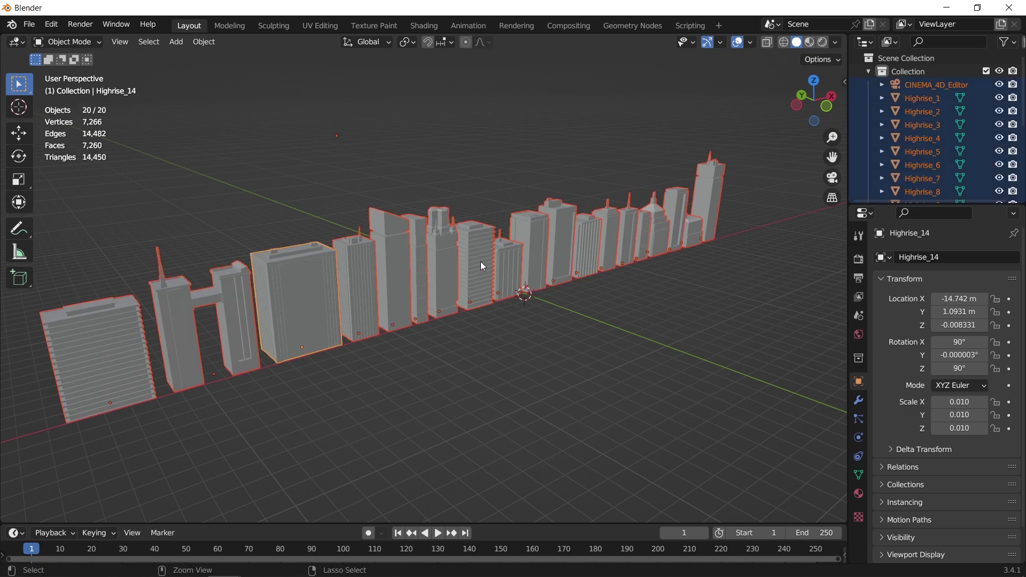
pyautogui.click(921, 86)
pyautogui.press('Delete')
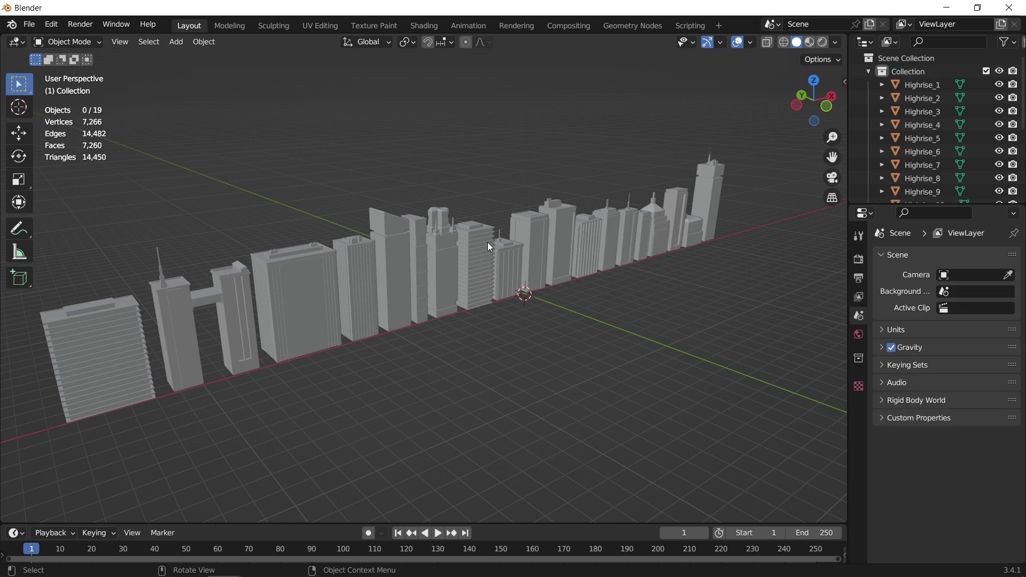
# Create a new collection in the Outliner named 'LowRizz Building'.
pyautogui.press('a')
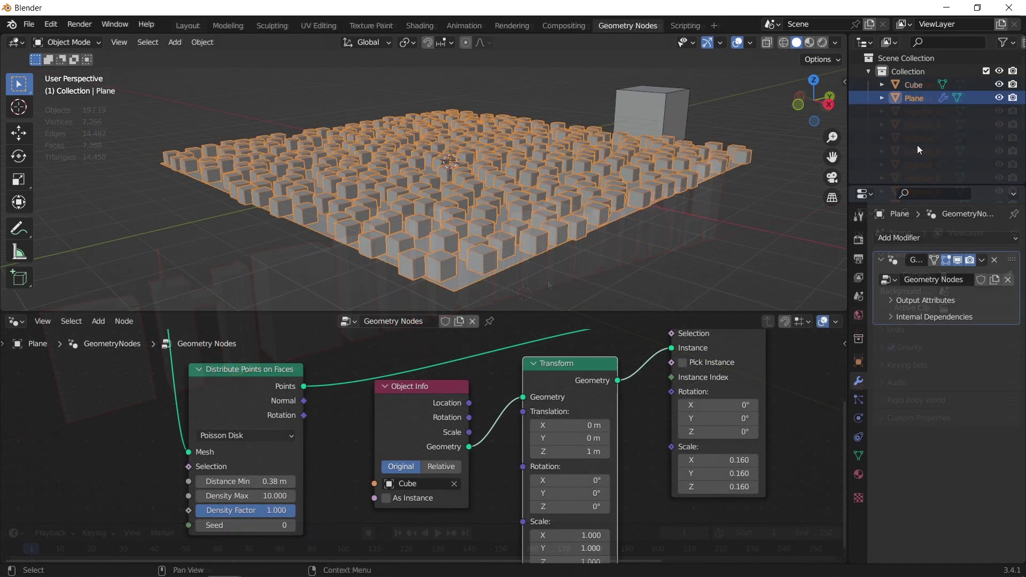
pyautogui.click(918, 138)
pyautogui.rightClick(918, 138)
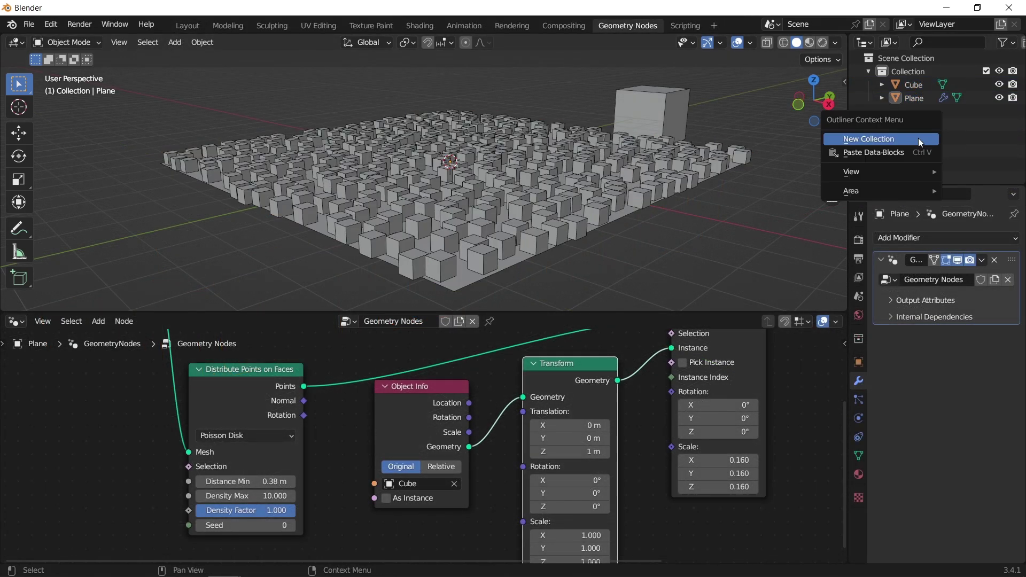
pyautogui.click(918, 140)
pyautogui.doubleClick(924, 111)
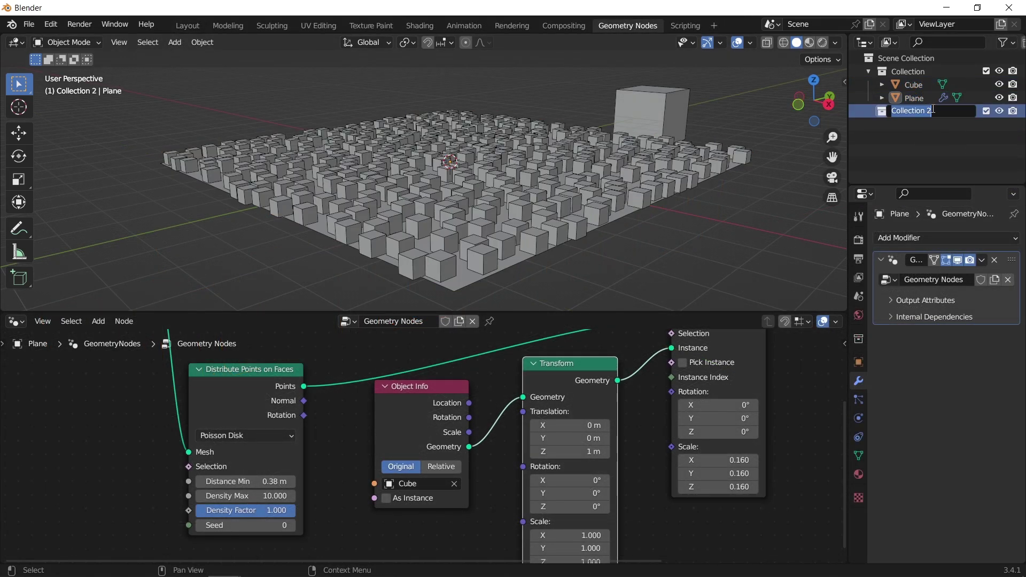
pyautogui.write('LowRizz Building')
pyautogui.press('Return')
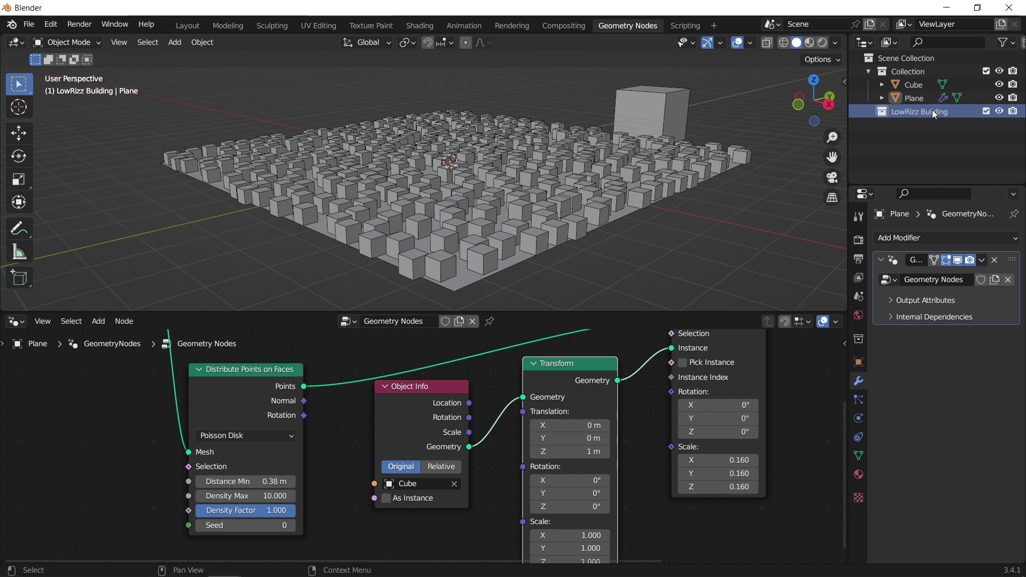
# Paste the Highrise buildings into the LowRizz Building collection and move them away along Y.
pyautogui.hotkey('ctrl', 'v')
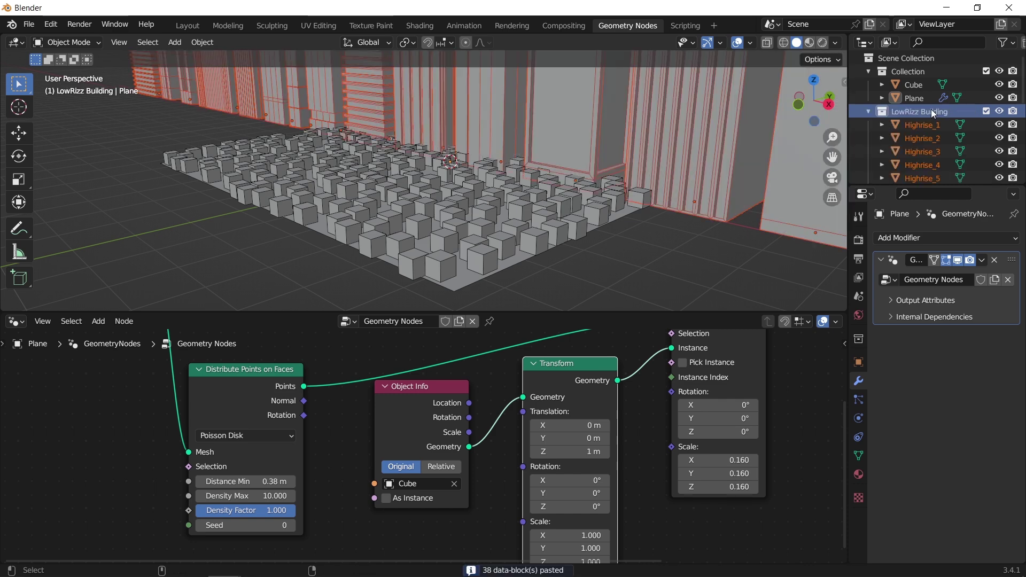
pyautogui.scroll(-4, 551, 257)
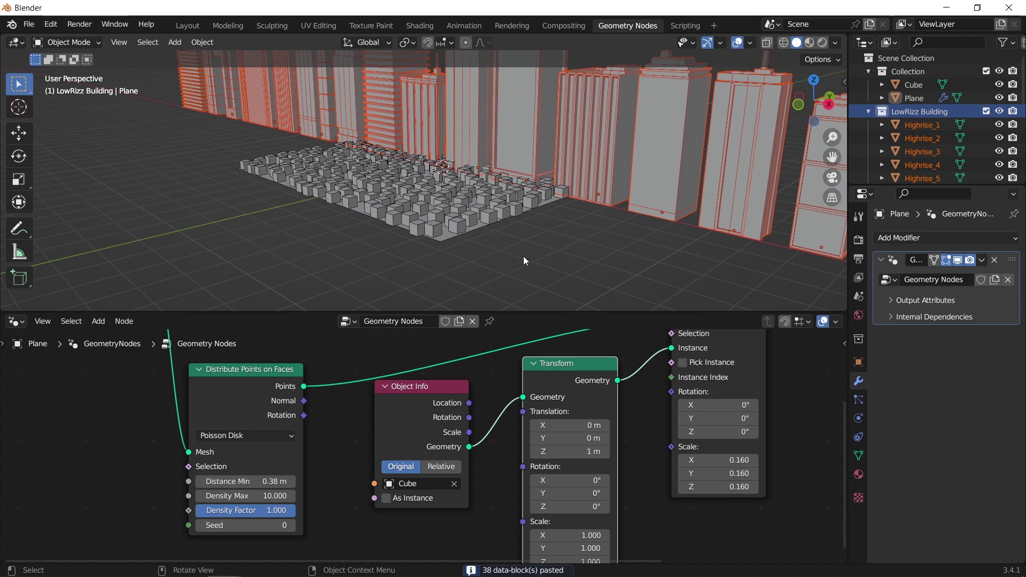
pyautogui.press('g')
pyautogui.press('y')
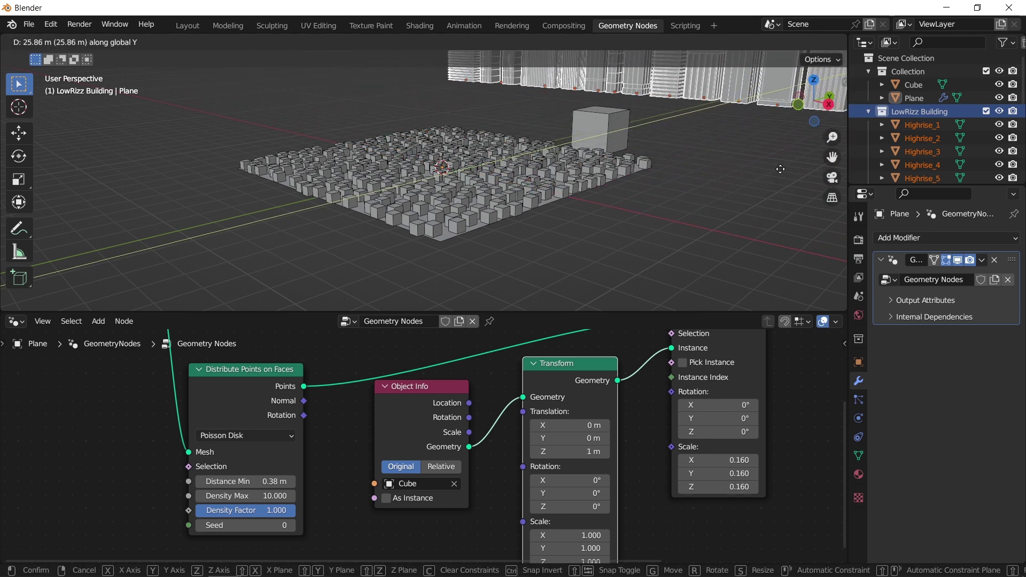
pyautogui.click(724, 182)
pyautogui.click(714, 184)
# On the Plane's node tree, replace the Object Info node with a LowRizz Building Collection Info node.
pyautogui.scroll(1, 712, 185)
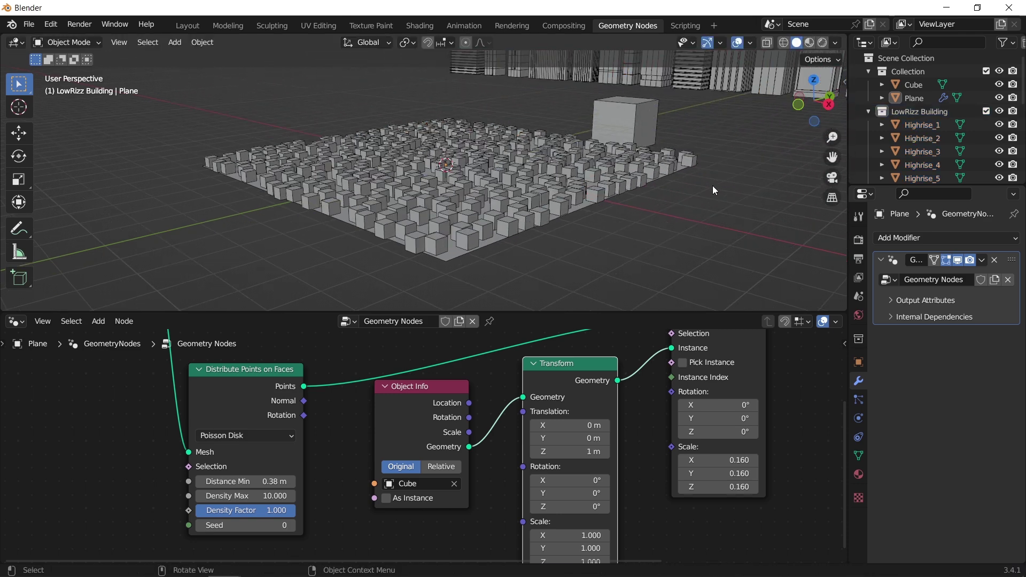
pyautogui.click(589, 183)
pyautogui.click(416, 384)
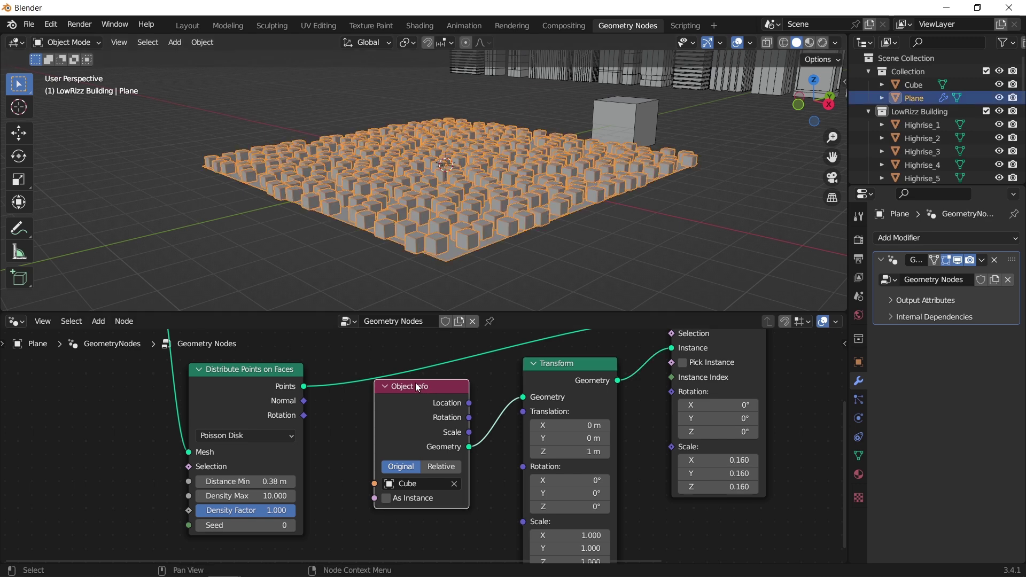
pyautogui.press('Delete')
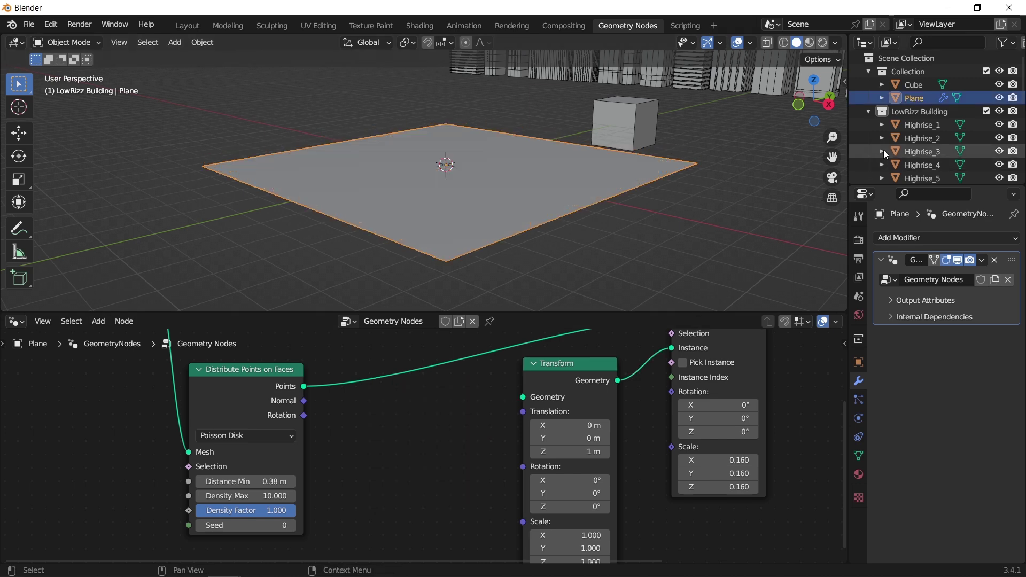
pyautogui.click(905, 115)
pyautogui.moveTo(909, 115); pyautogui.dragTo(523, 397)
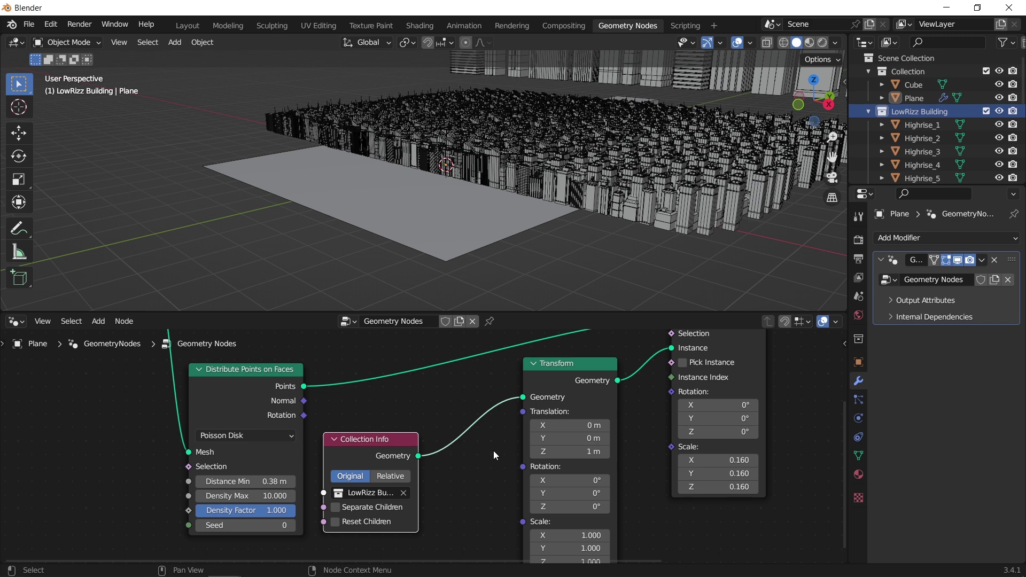
# Enable Separate Children and Reset Children on the Collection Info node to instance individual buildings.
pyautogui.scroll(2, 641, 376)
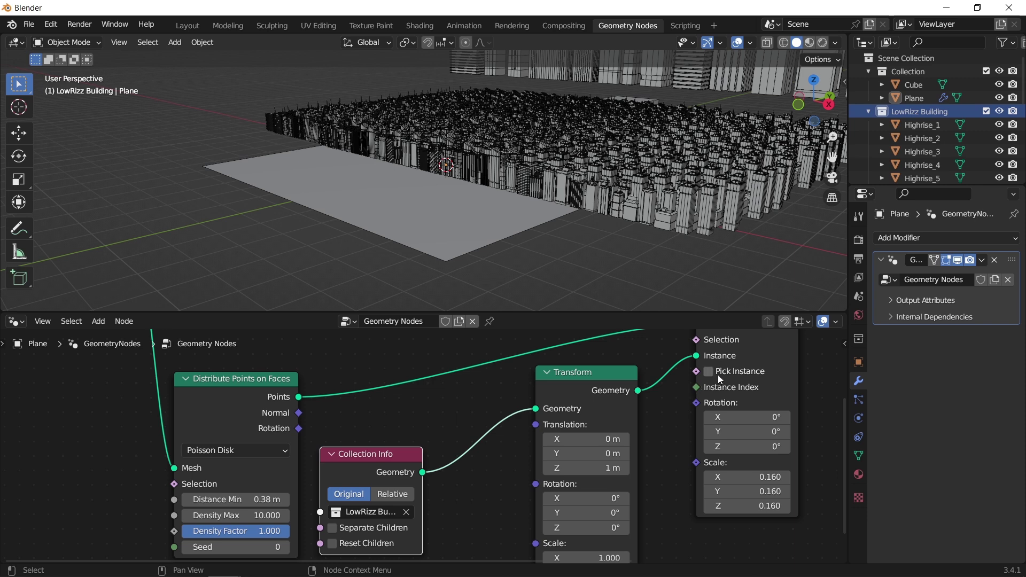
pyautogui.click(355, 528)
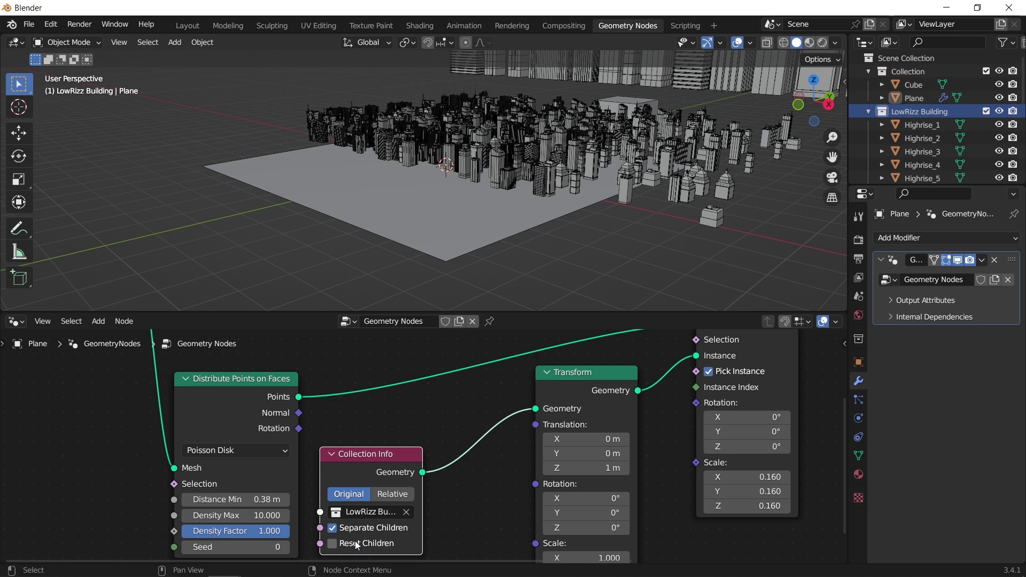
pyautogui.click(356, 543)
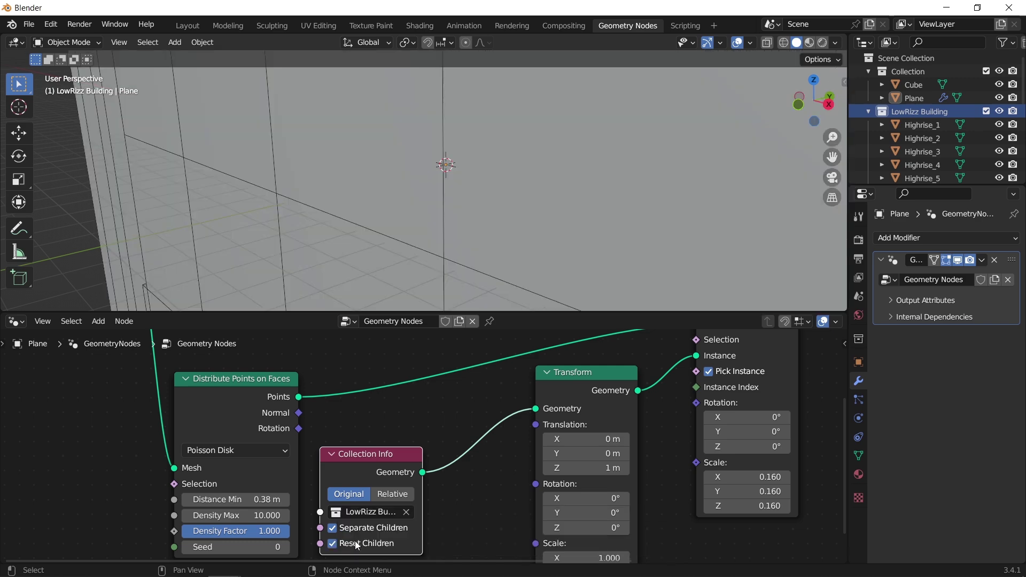
pyautogui.scroll(-3, 483, 209)
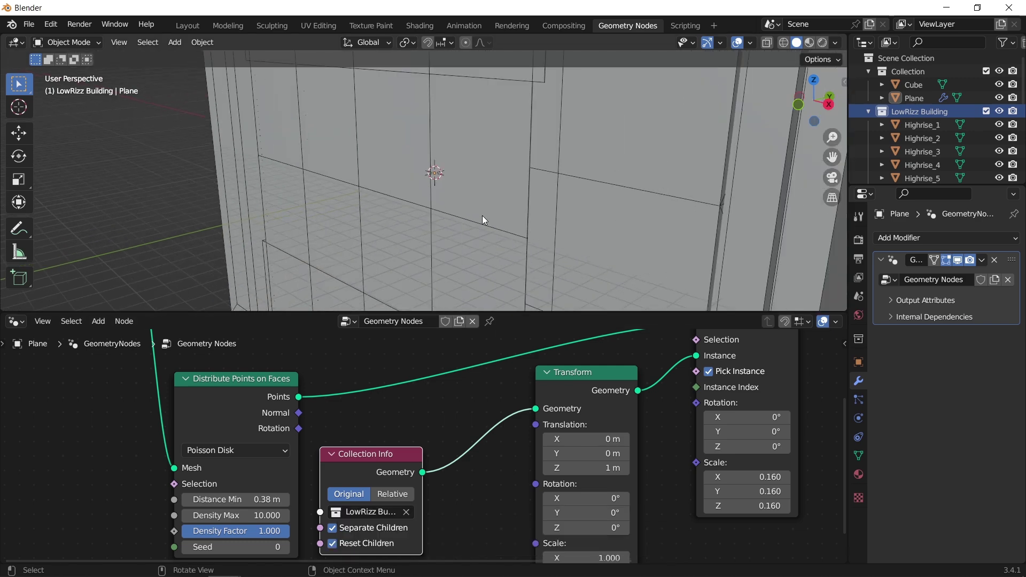
# Inspect a building, then hide the Plane in the Outliner and view the source building row.
pyautogui.scroll(-5, 501, 221)
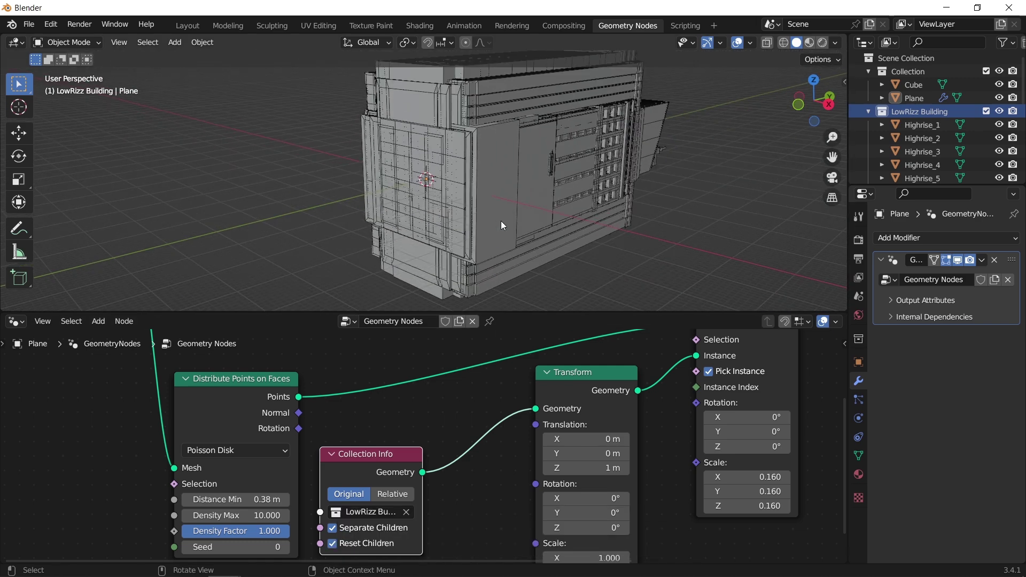
pyautogui.scroll(-3, 503, 224)
pyautogui.moveTo(504, 227); pyautogui.dragTo(575, 202, button='middle')
pyautogui.scroll(3, 697, 184)
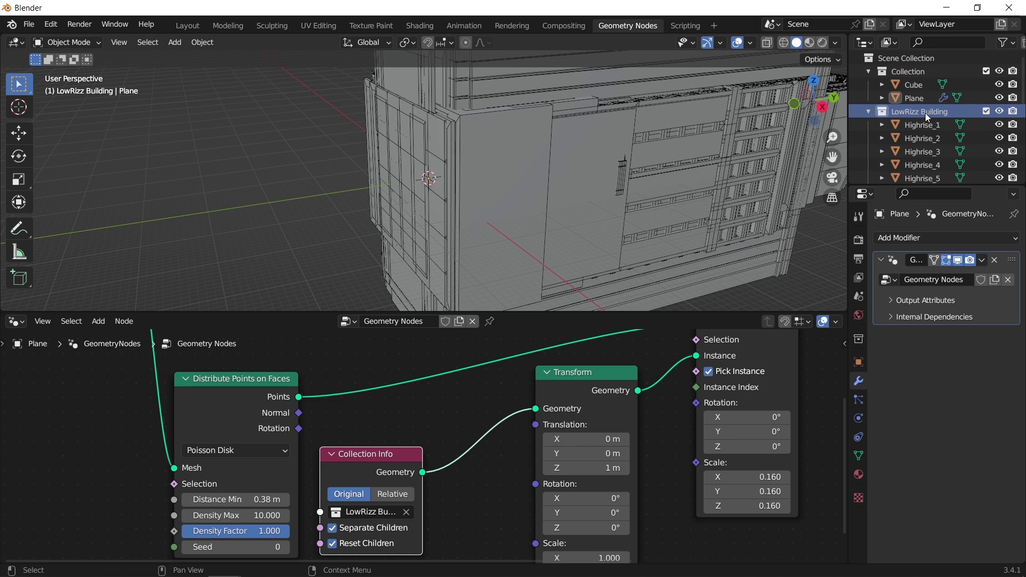
pyautogui.scroll(-2, 625, 187)
pyautogui.moveTo(625, 187); pyautogui.dragTo(625, 209, button='middle')
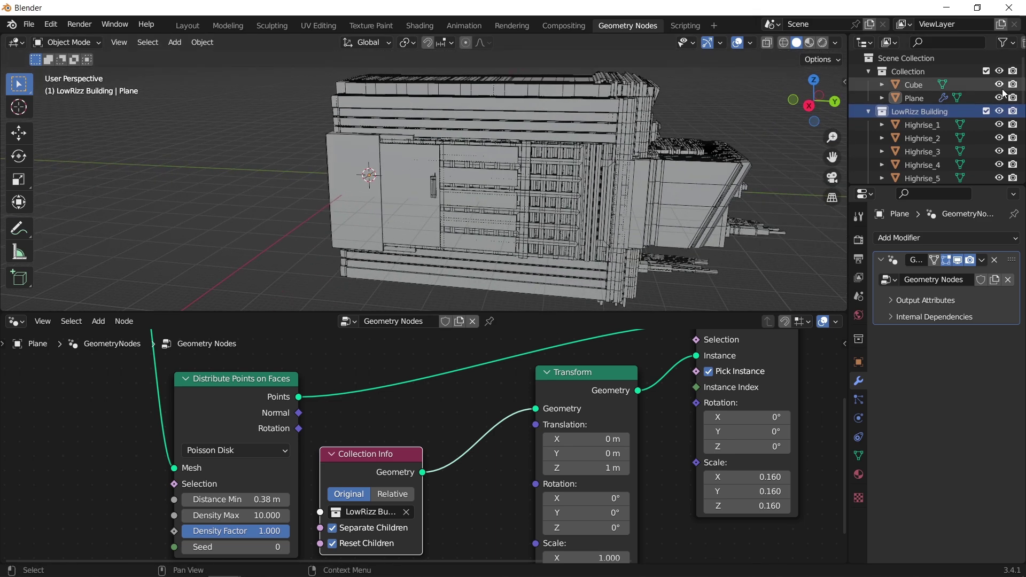
pyautogui.click(999, 98)
pyautogui.moveTo(454, 203); pyautogui.dragTo(518, 205, button='middle')
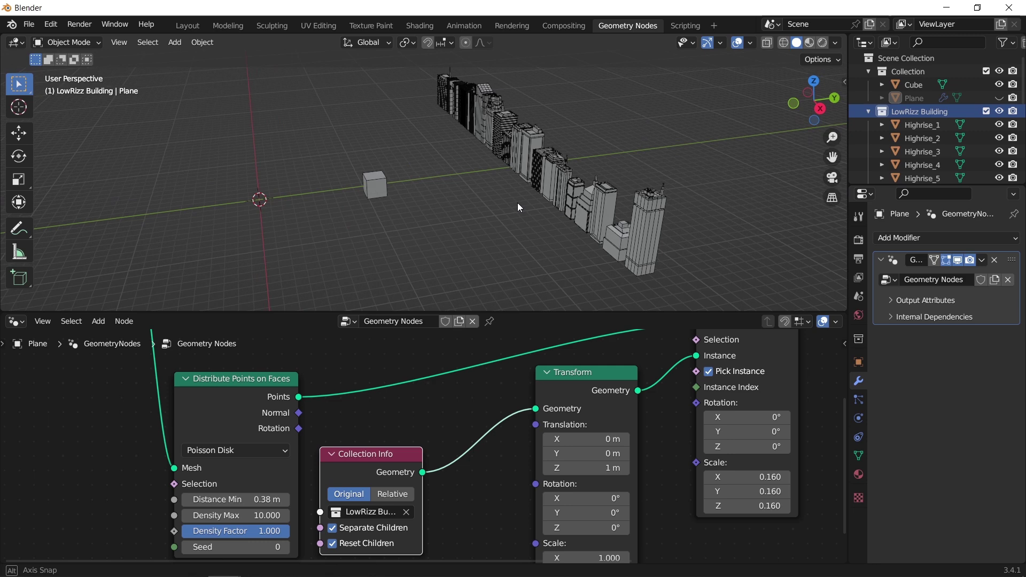
pyautogui.moveTo(518, 207); pyautogui.dragTo(641, 199, button='middle')
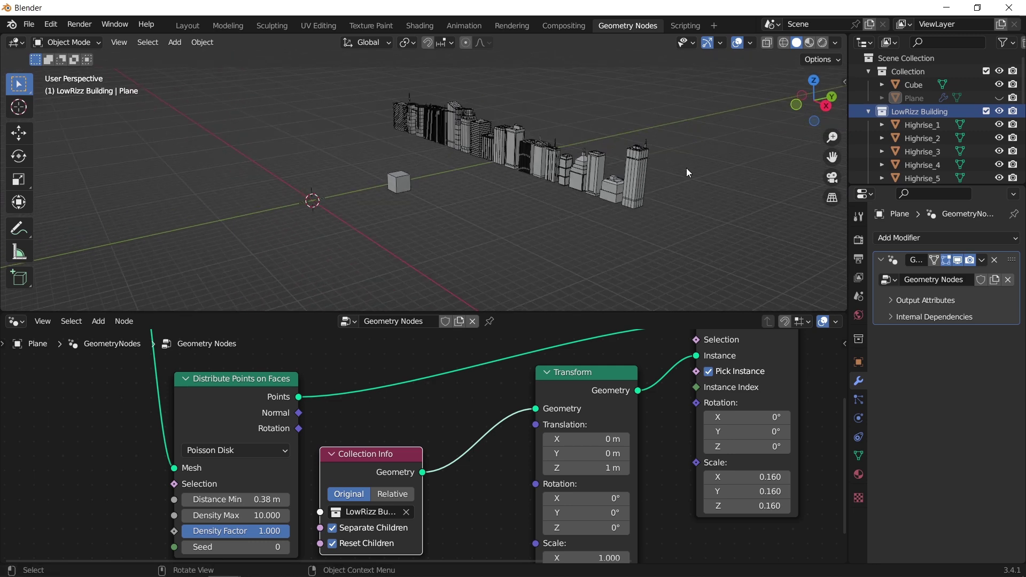
# Select all objects in the LowRizz Building collection and apply their scale.
pyautogui.rightClick(930, 111)
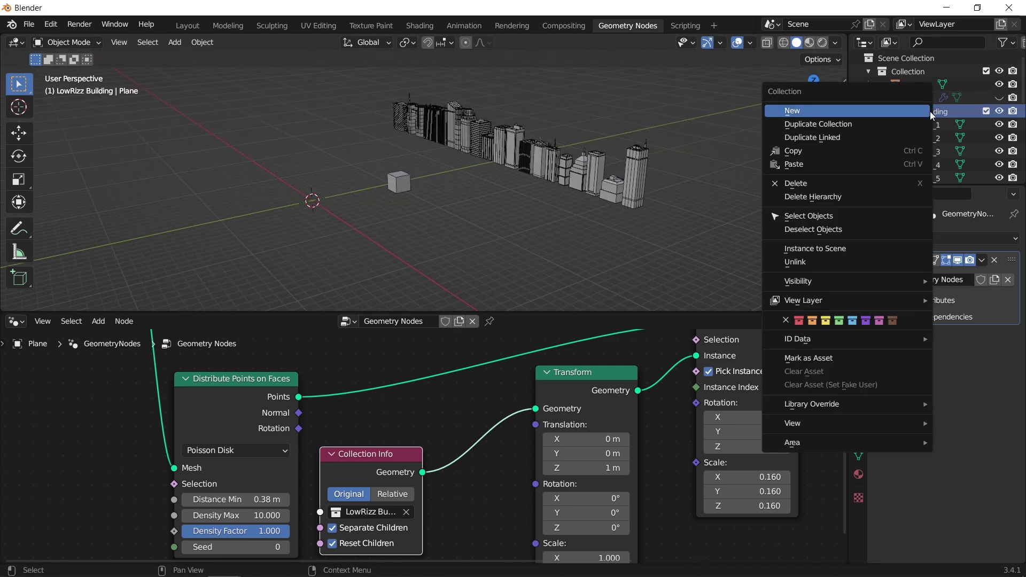
pyautogui.click(858, 213)
pyautogui.scroll(2, 599, 166)
pyautogui.hotkey('ctrl', 'a')
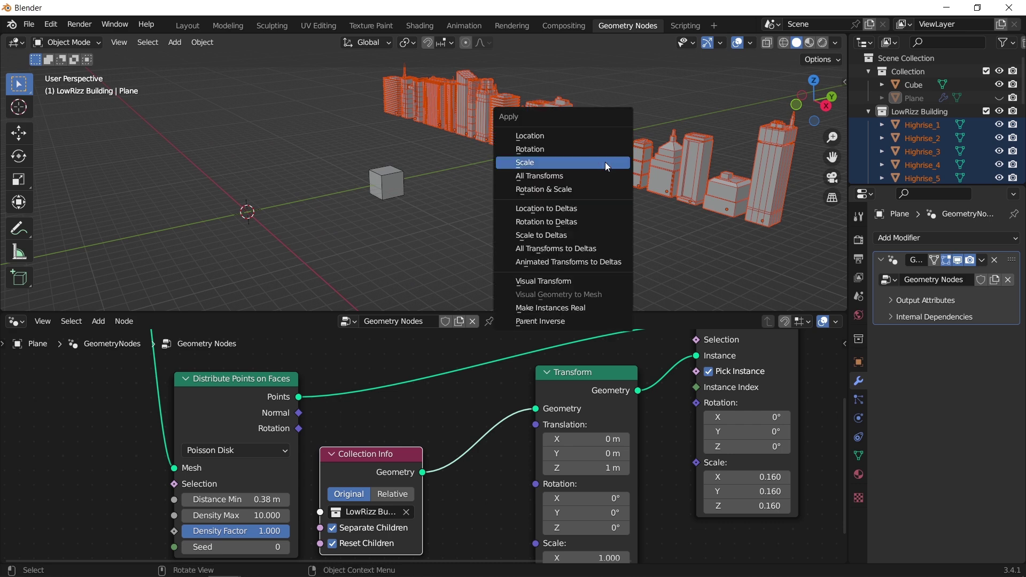
pyautogui.click(605, 162)
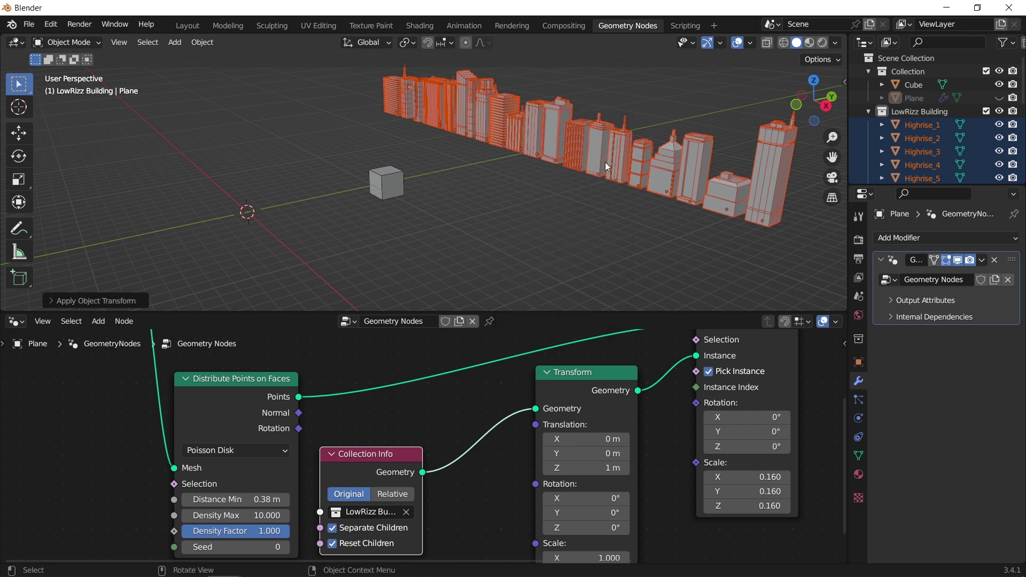
# Show the Plane again and look over the instanced city.
pyautogui.click(992, 97)
pyautogui.moveTo(481, 225); pyautogui.dragTo(502, 256, button='middle')
pyautogui.scroll(4, 503, 259)
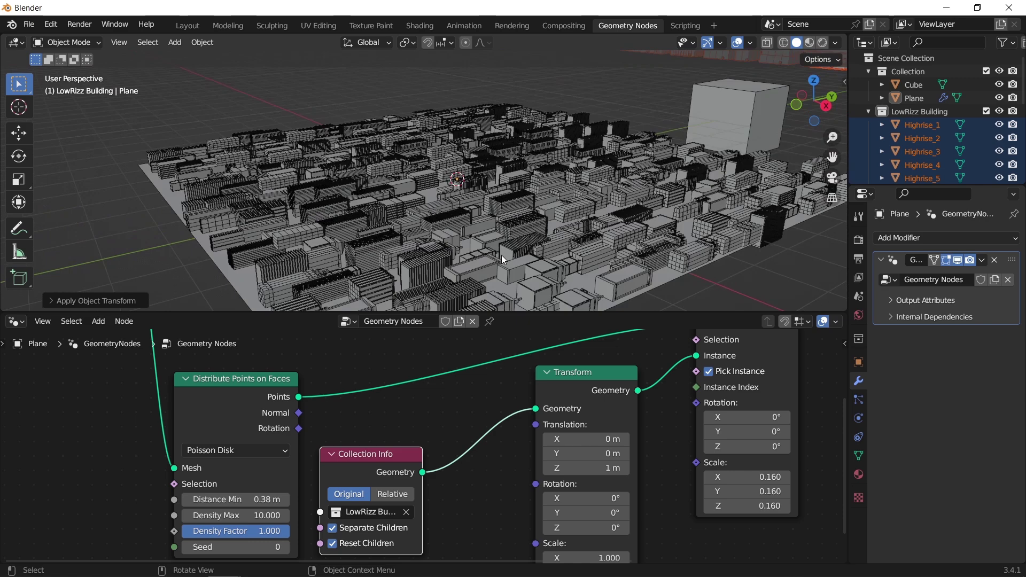
pyautogui.scroll(-8, 521, 220)
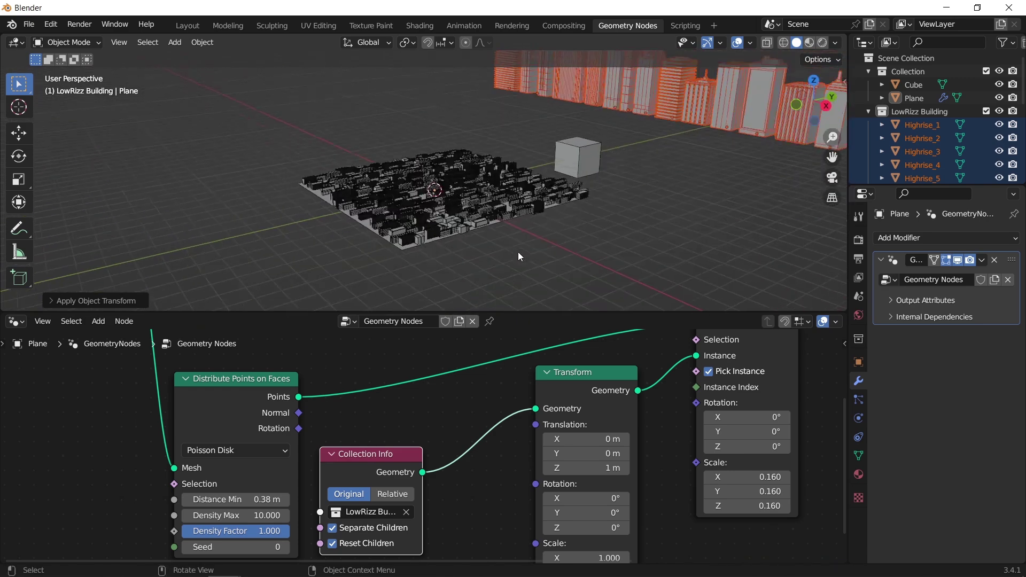
pyautogui.moveTo(517, 252); pyautogui.dragTo(662, 161, button='middle')
# Apply the buildings' rotation and location.
pyautogui.hotkey('ctrl', 'a')
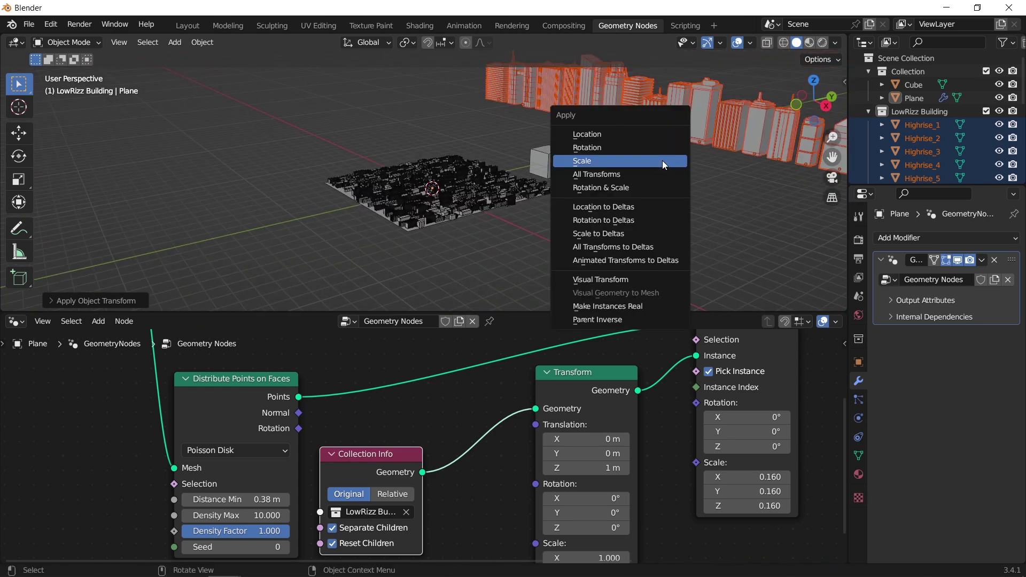
pyautogui.click(622, 154)
pyautogui.scroll(5, 492, 219)
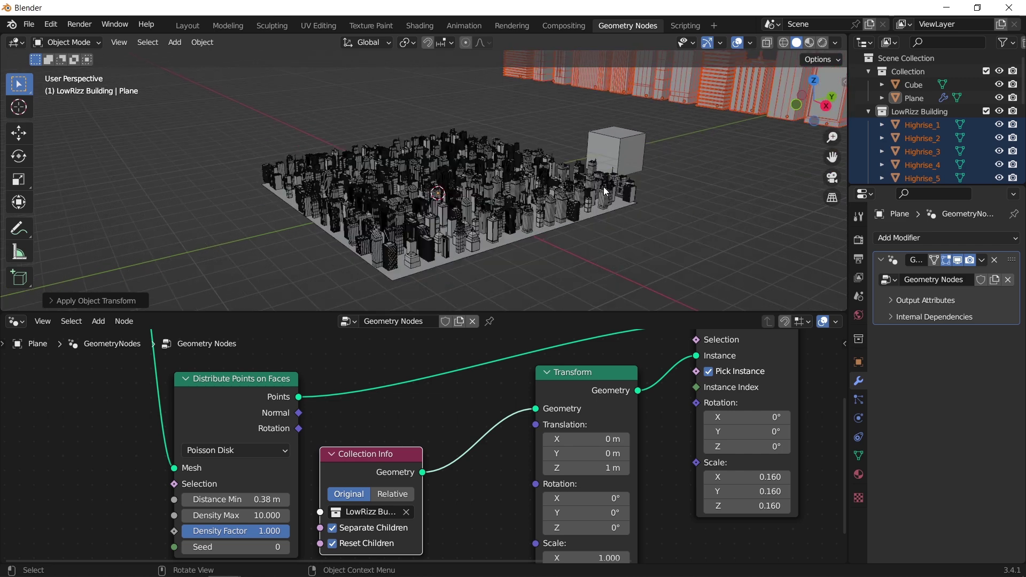
pyautogui.hotkey('ctrl', 'a')
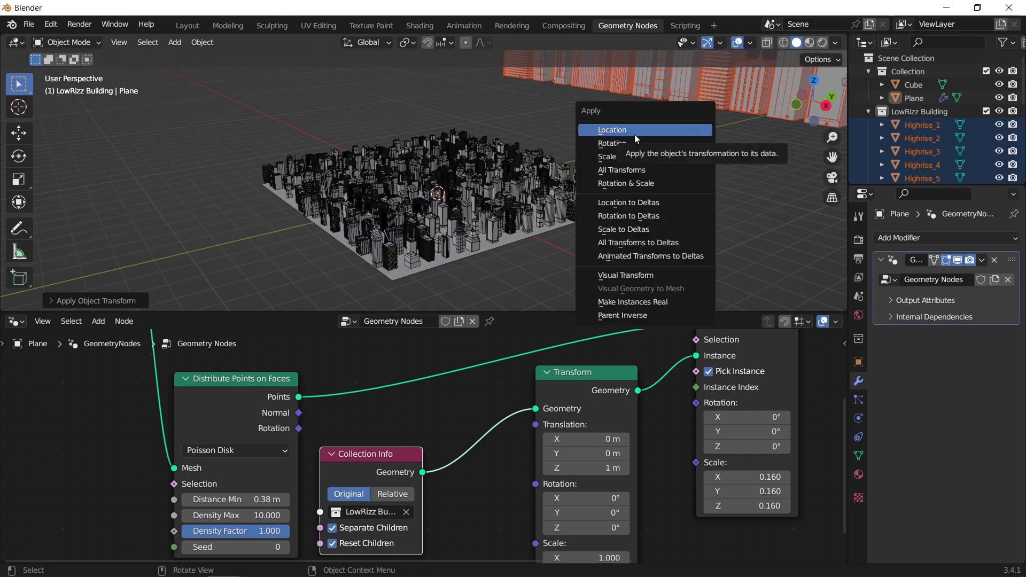
pyautogui.click(634, 133)
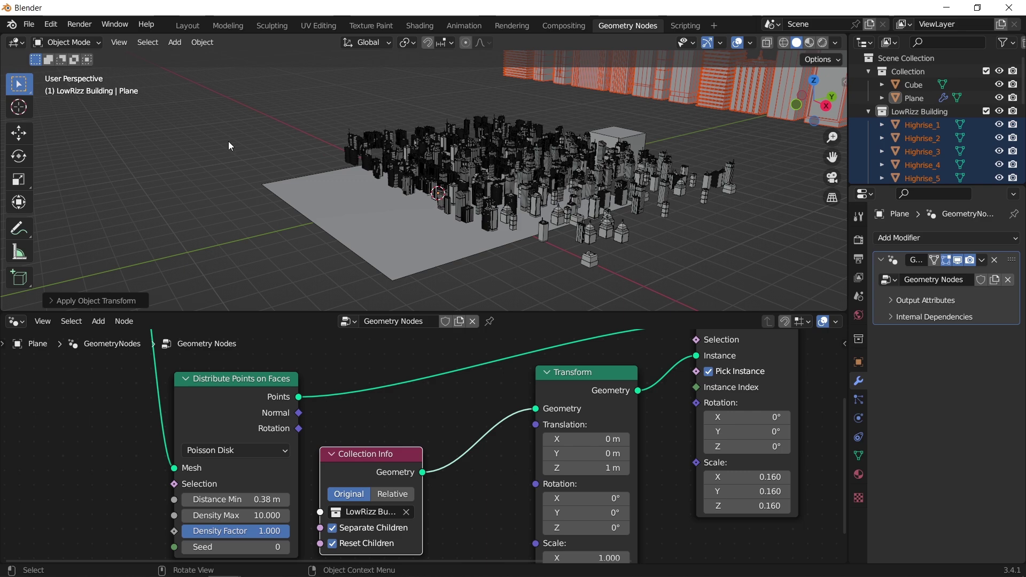
# Apply the buildings' transform once more so the instances fit within the plane.
pyautogui.hotkey('ctrl', 'a')
pyautogui.click(693, 169)
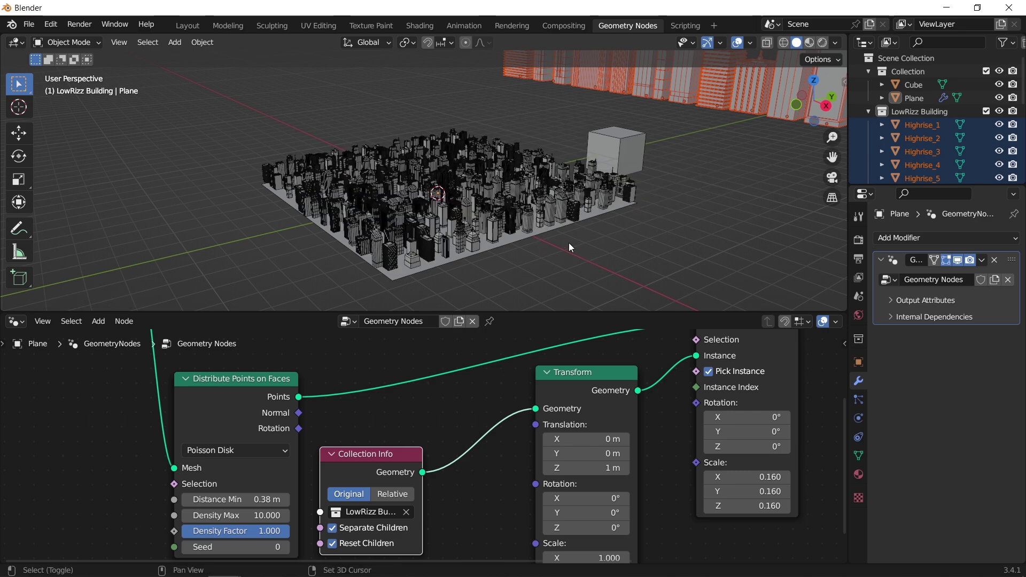
pyautogui.keyDown('shift'); pyautogui.moveTo(568, 243); pyautogui.dragTo(605, 207, button='middle'); pyautogui.keyUp('shift')
pyautogui.scroll(8, 579, 212)
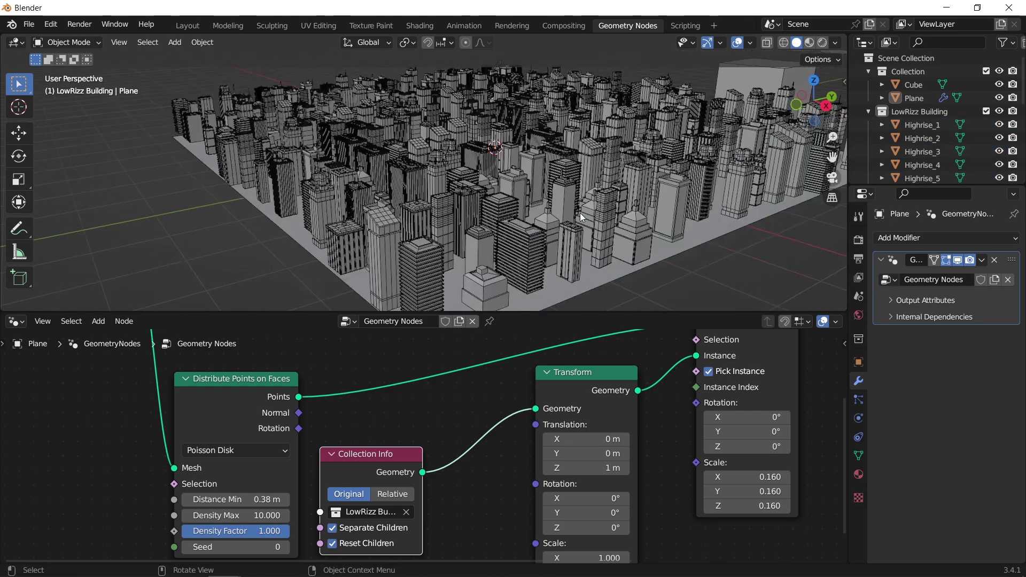
# Turn off the wireframe overlay on the city.
pyautogui.click(750, 43)
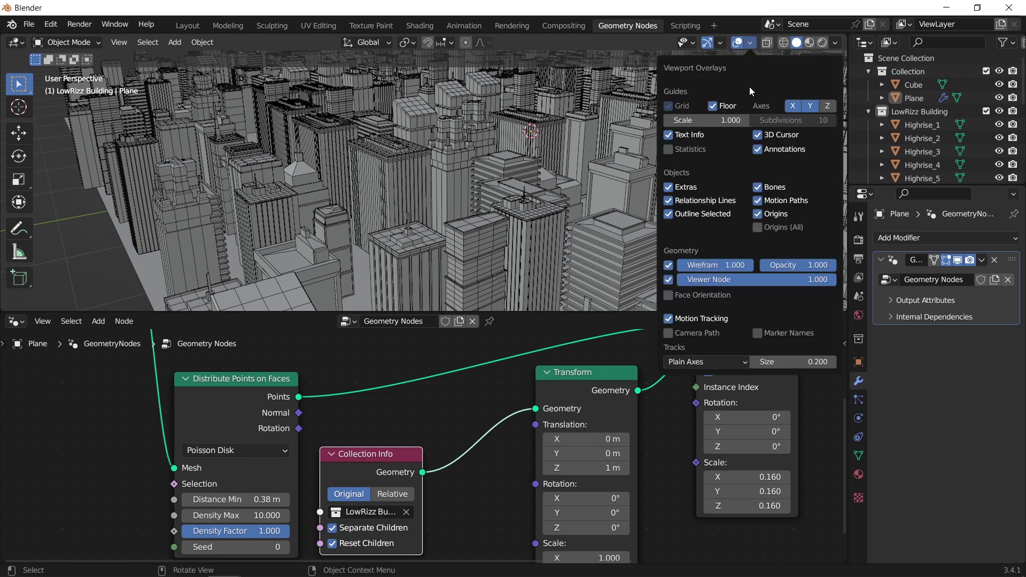
pyautogui.click(669, 266)
pyautogui.scroll(-5, 563, 182)
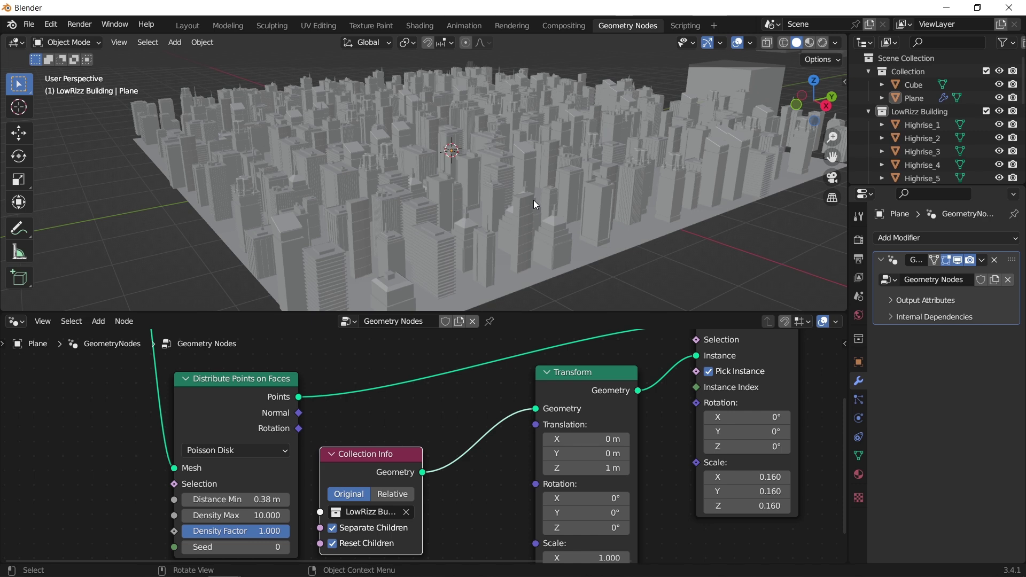
# Enable Cavity viewport shading and check the city from front and side views.
pyautogui.click(835, 43)
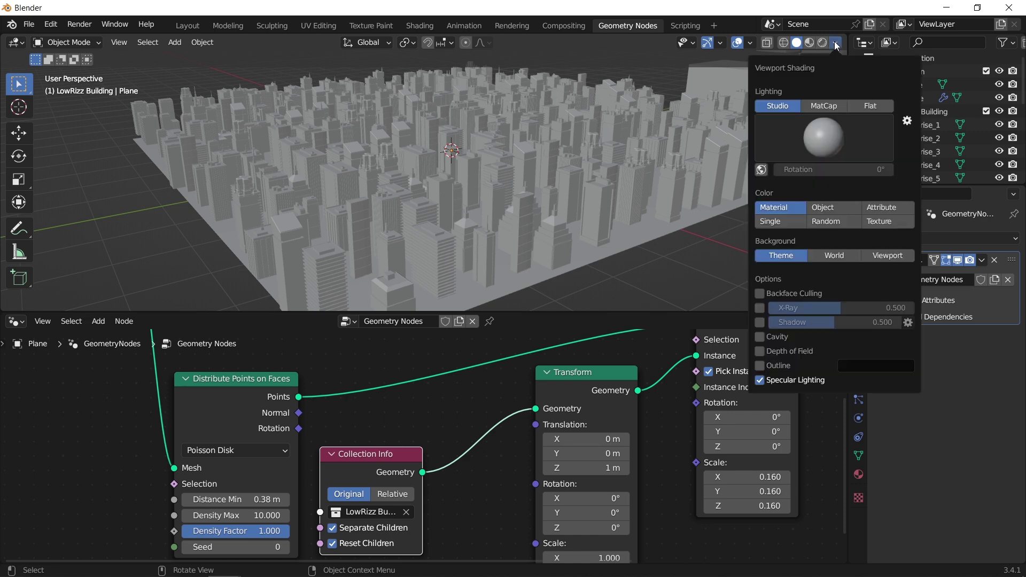
pyautogui.click(761, 337)
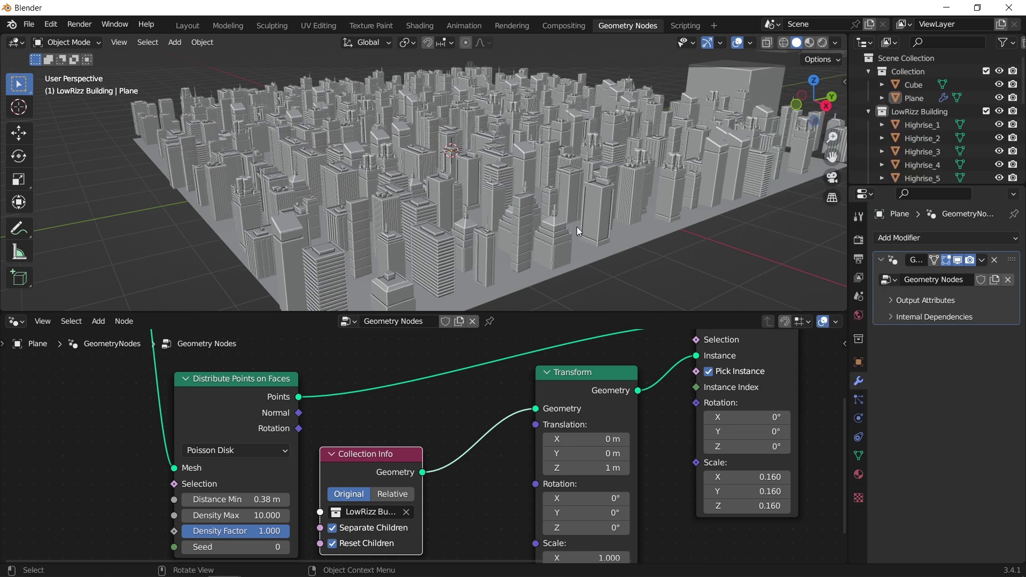
pyautogui.press('KP_1')
pyautogui.press('KP_Decimal')
pyautogui.press('KP_3')
# Orbit the city in perspective and reselect the Plane to show its node tree.
pyautogui.press('KP_5')
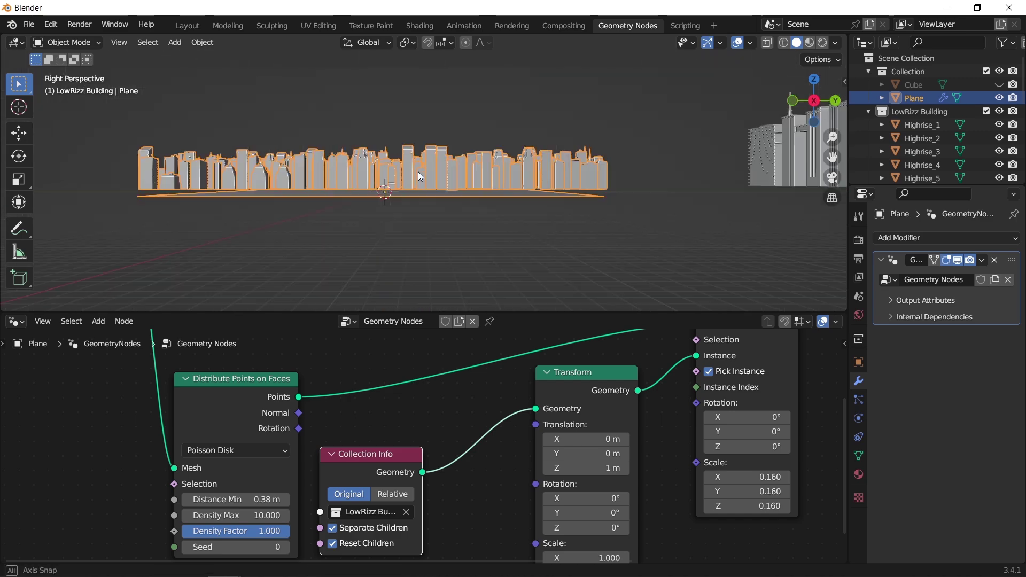
pyautogui.scroll(3, 430, 183)
pyautogui.moveTo(431, 183); pyautogui.dragTo(480, 114, button='middle')
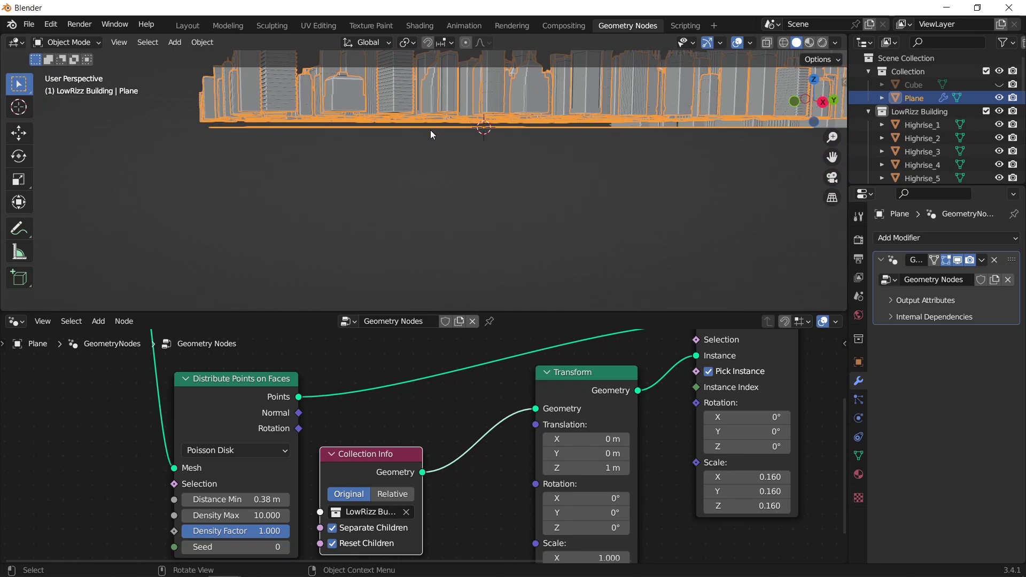
pyautogui.moveTo(431, 130); pyautogui.dragTo(748, 88, button='middle')
pyautogui.click(748, 91)
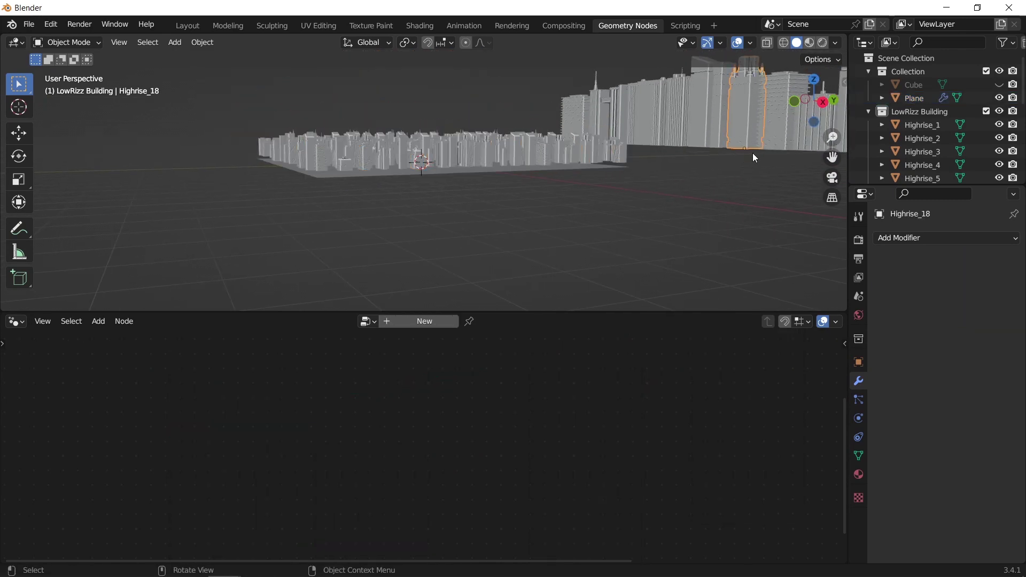
pyautogui.scroll(6, 540, 152)
pyautogui.click(433, 148)
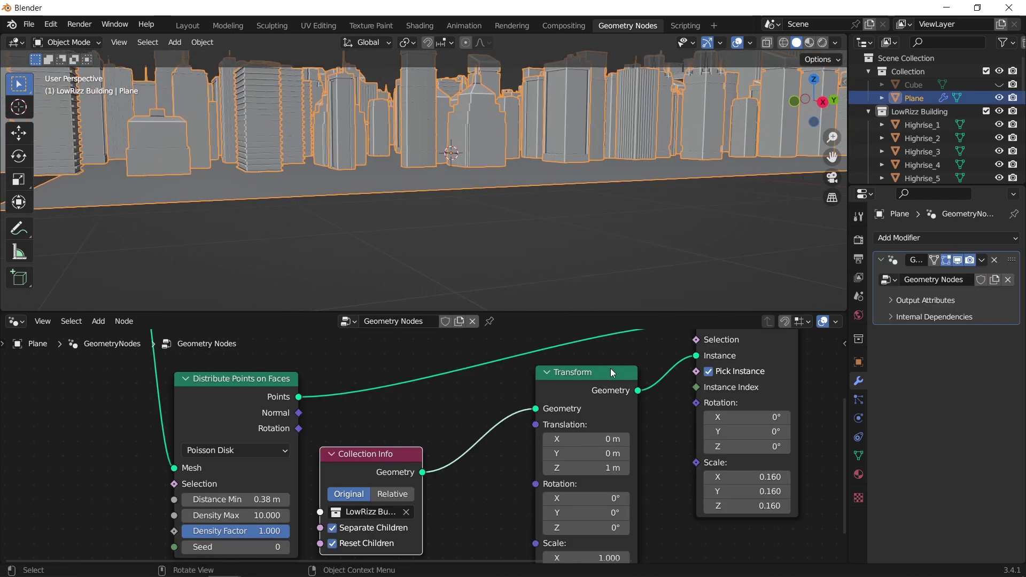
# Set the Transform Translation Z to 0, then remove the Transform node keeping the link.
pyautogui.click(606, 468)
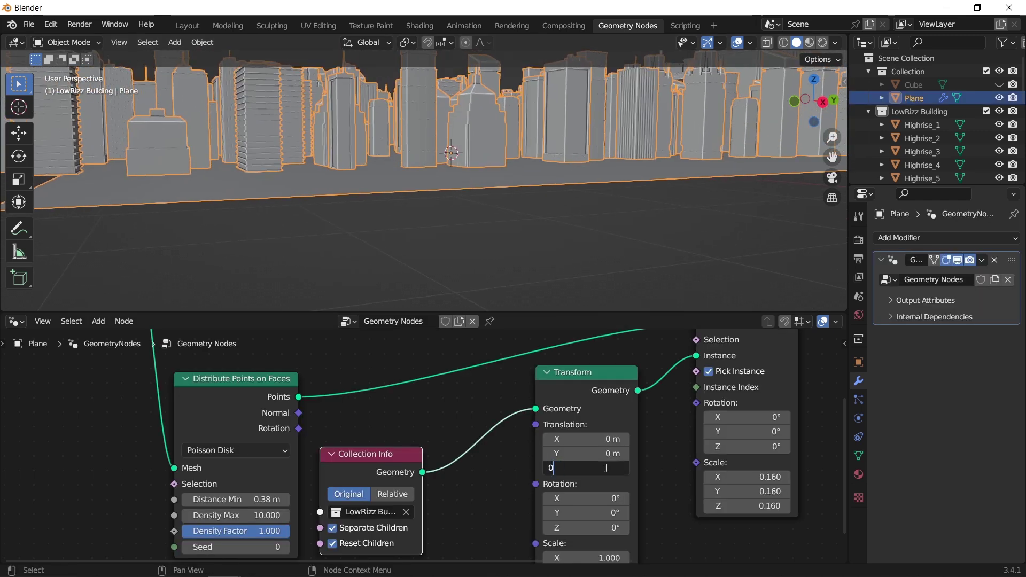
pyautogui.write('0')
pyautogui.press('Return')
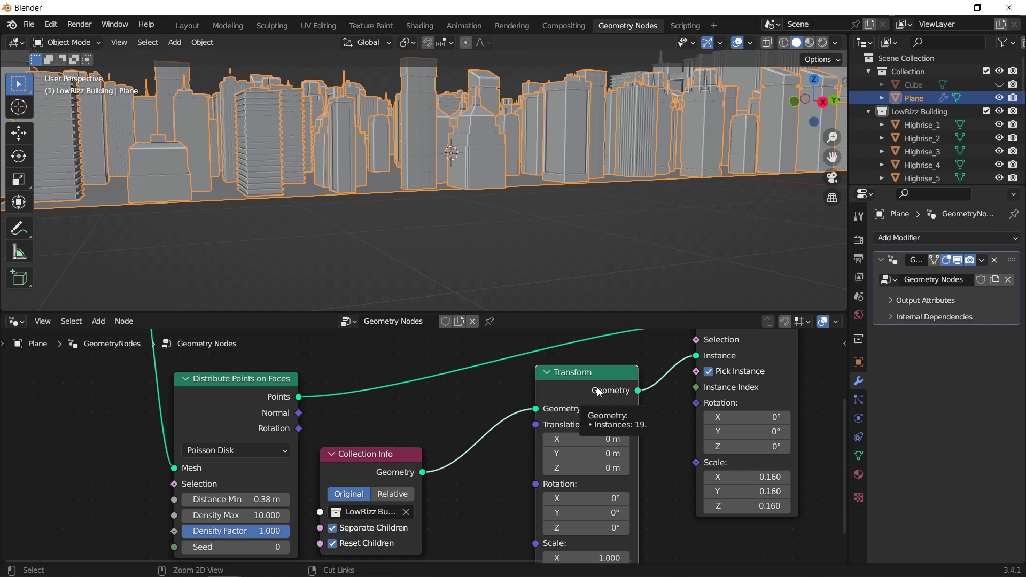
pyautogui.hotkey('ctrl', 'x')
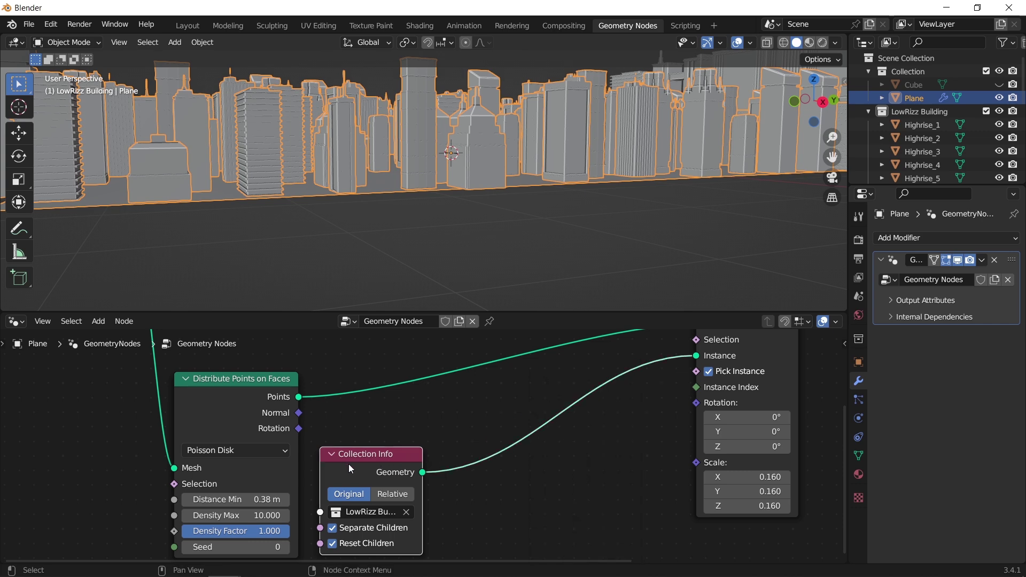
pyautogui.moveTo(348, 464); pyautogui.dragTo(508, 406)
# Add a Random Value node feeding the Instance on Points Scale.
pyautogui.scroll(-1, 509, 406)
pyautogui.scroll(-2, 509, 406)
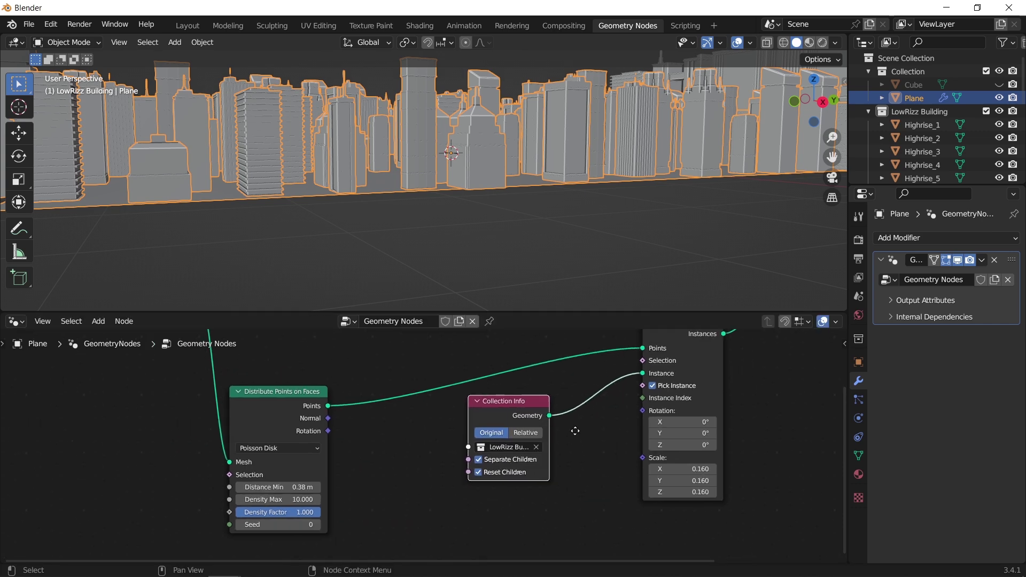
pyautogui.moveTo(398, 185); pyautogui.dragTo(497, 252, button='middle')
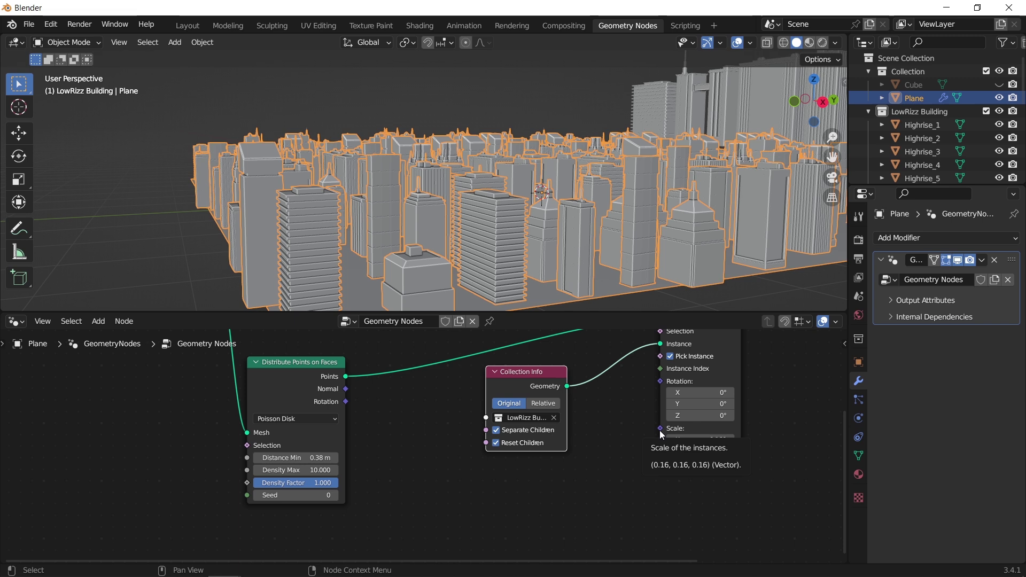
pyautogui.moveTo(660, 431); pyautogui.dragTo(596, 513)
pyautogui.write('rando')
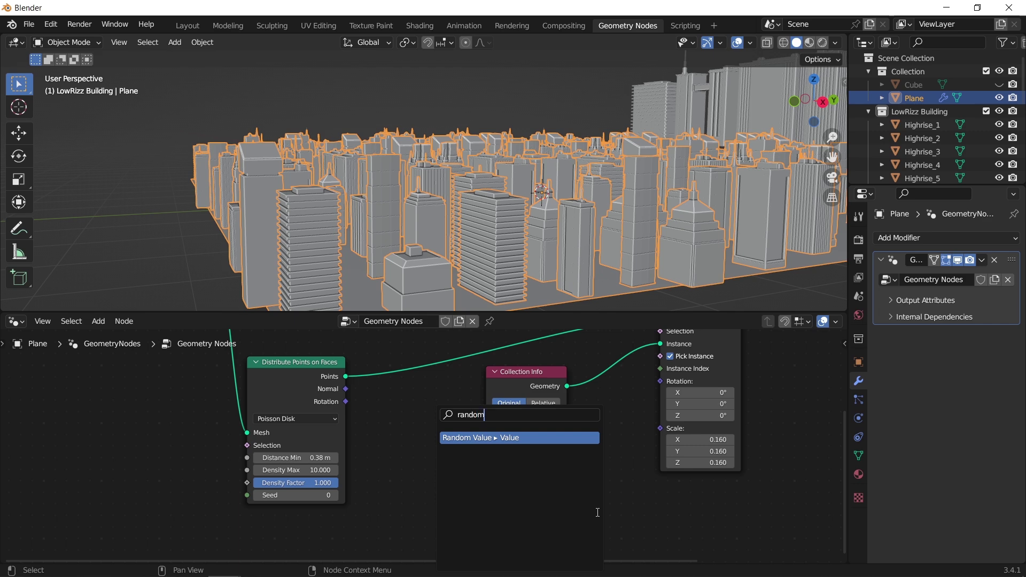
pyautogui.write('m')
pyautogui.click(493, 438)
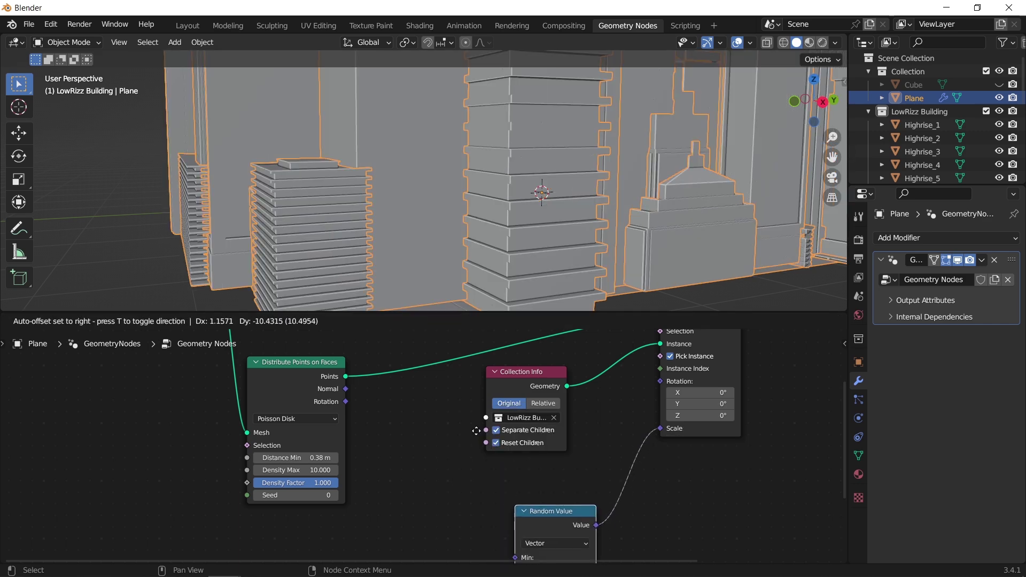
pyautogui.click(462, 416)
# Set the random scale range to Min 0.2 and Max 0.8.
pyautogui.keyDown('shift'); pyautogui.scroll(-5, 589, 449); pyautogui.keyUp('shift')
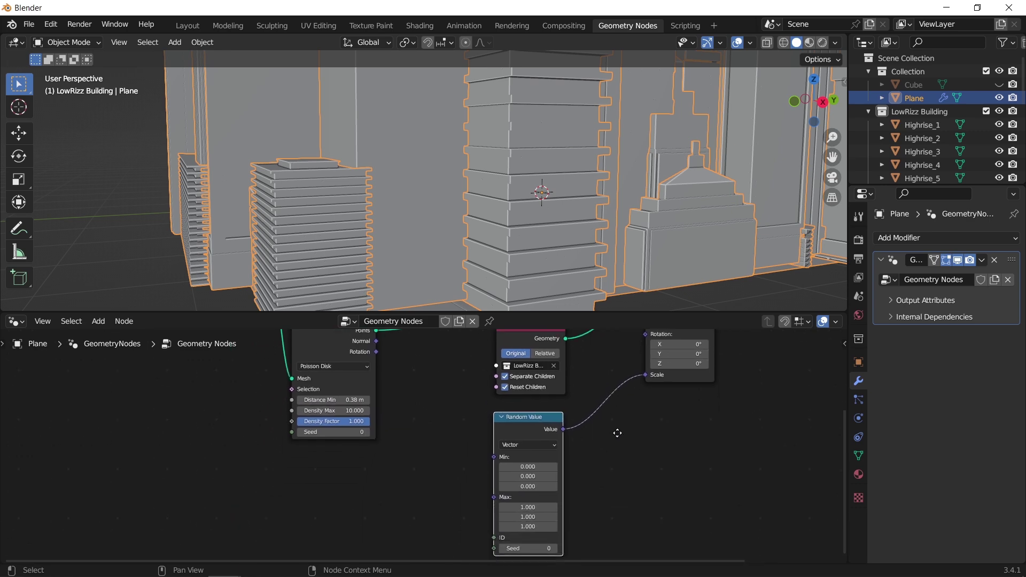
pyautogui.scroll(1, 625, 409)
pyautogui.scroll(1, 659, 415)
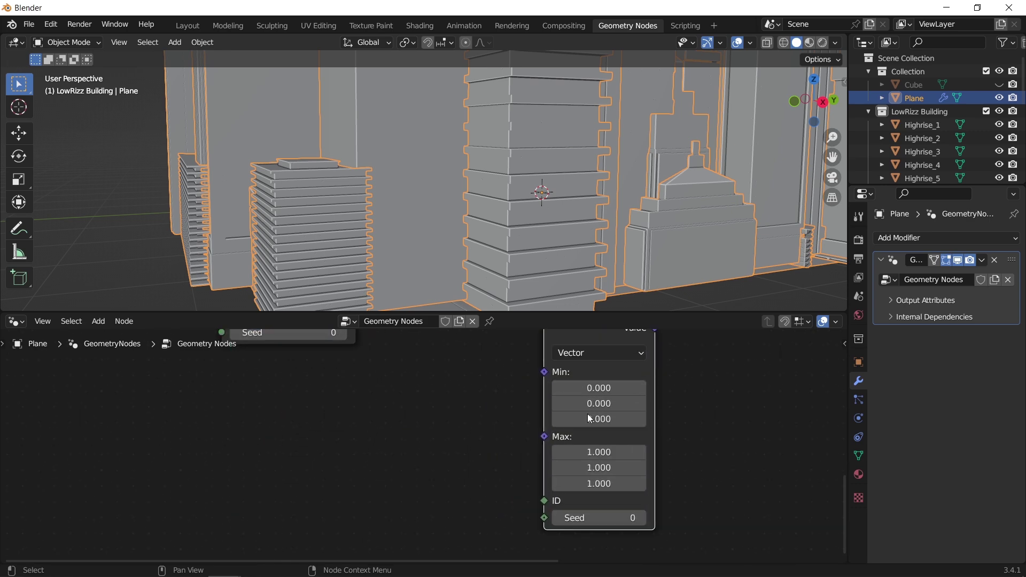
pyautogui.scroll(-8, 480, 254)
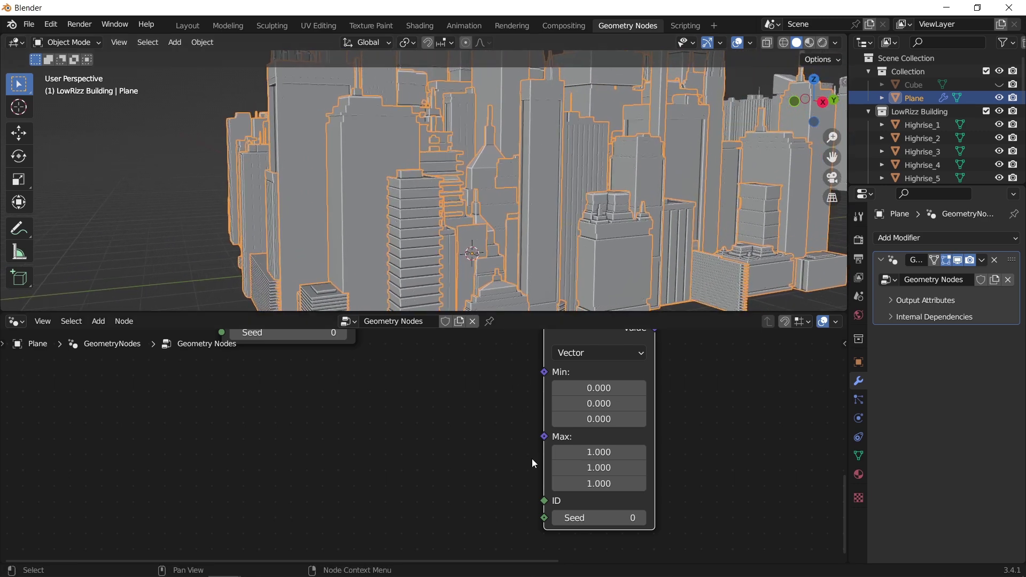
pyautogui.click(614, 389)
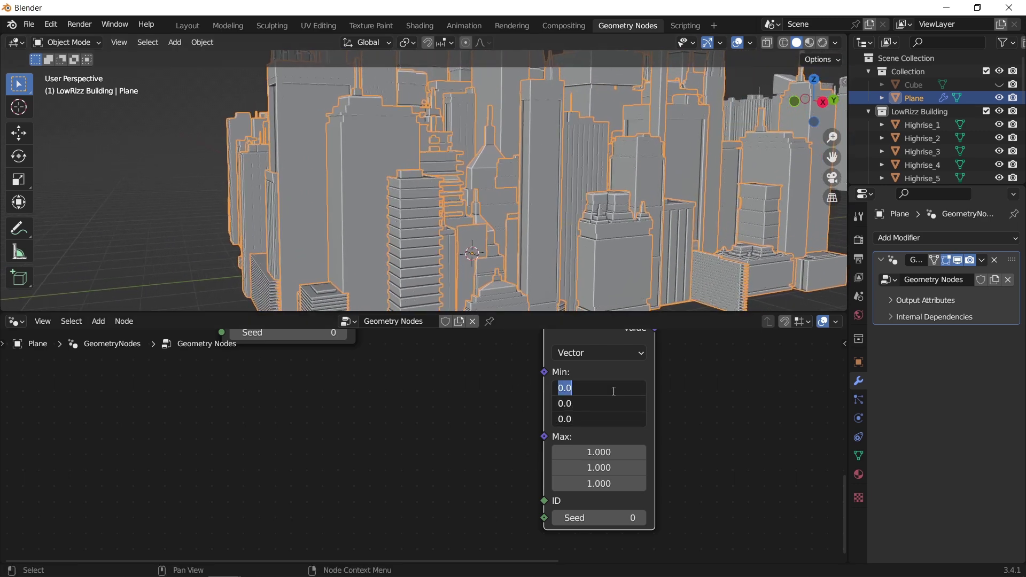
pyautogui.write('0.2')
pyautogui.press('Return')
pyautogui.click(605, 453)
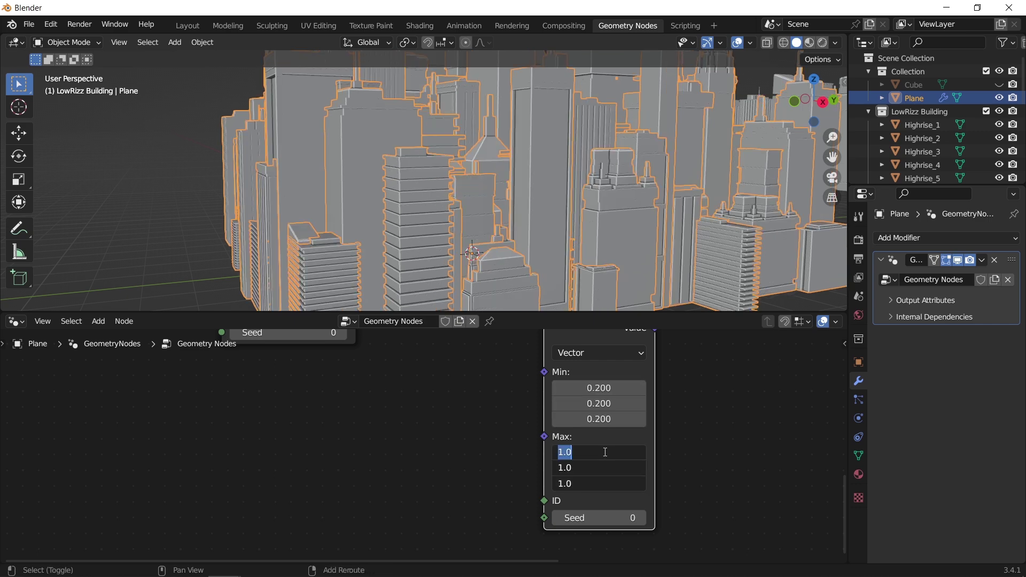
pyautogui.write('0.8')
pyautogui.press('Return')
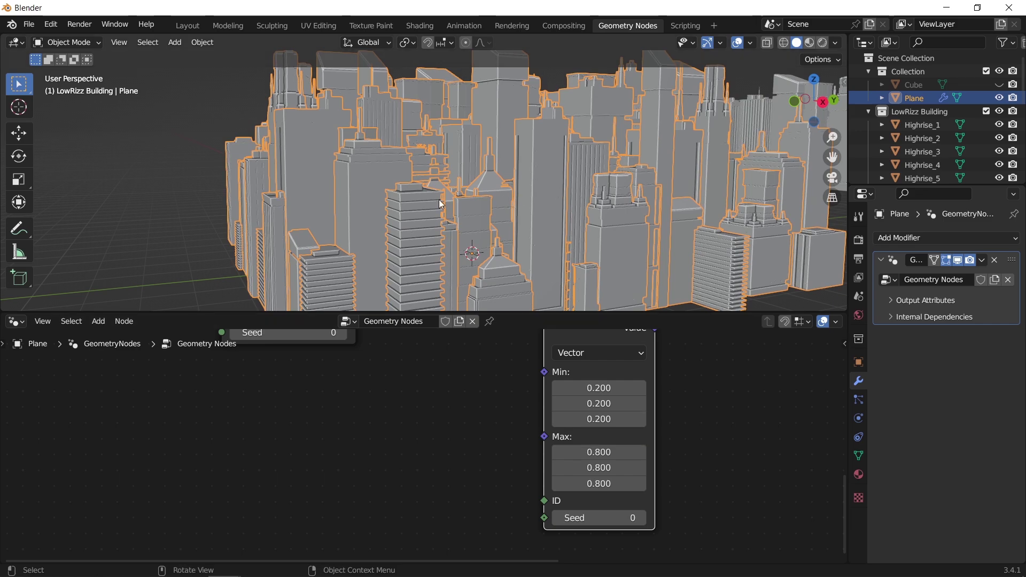
# Increase the points' minimum distance between buildings to 1.09 m.
pyautogui.moveTo(438, 200); pyautogui.dragTo(433, 304, button='middle')
pyautogui.scroll(-2, 427, 363)
pyautogui.moveTo(427, 394); pyautogui.dragTo(511, 419, button='middle')
pyautogui.scroll(2, 511, 418)
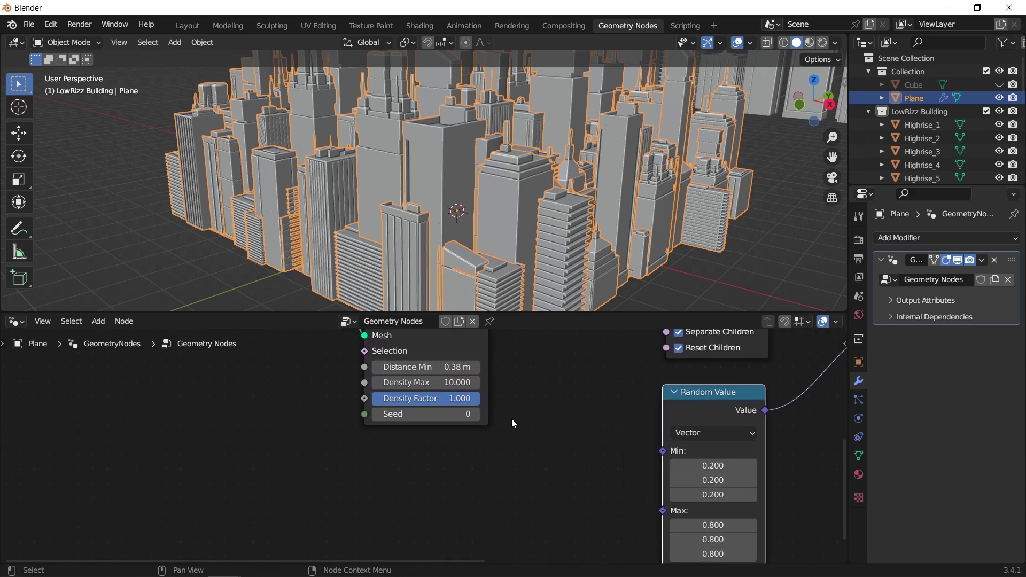
pyautogui.moveTo(424, 366); pyautogui.dragTo(508, 366)
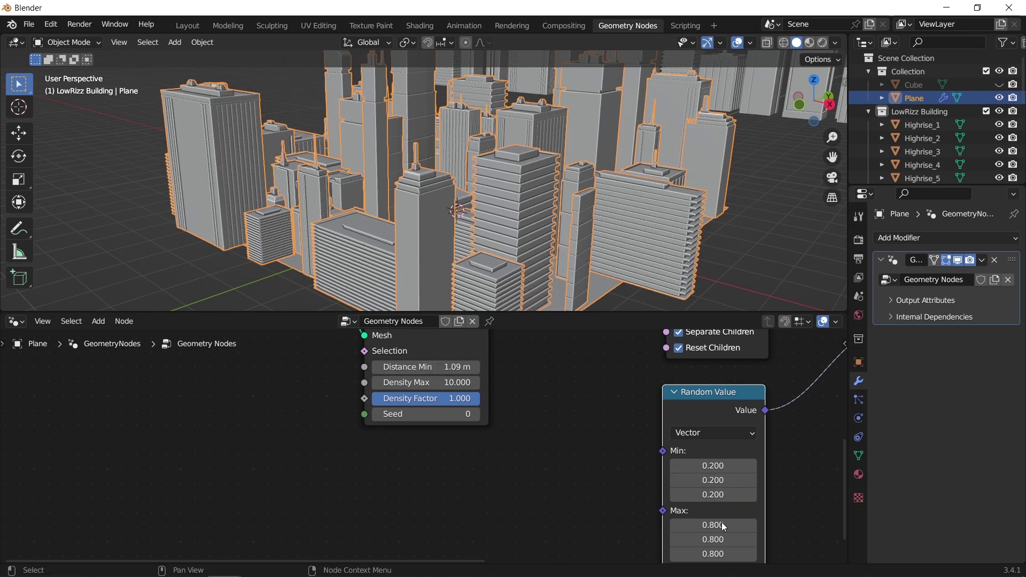
# Change all three maximum random scale values to 0.4.
pyautogui.moveTo(584, 457); pyautogui.dragTo(557, 411, button='middle')
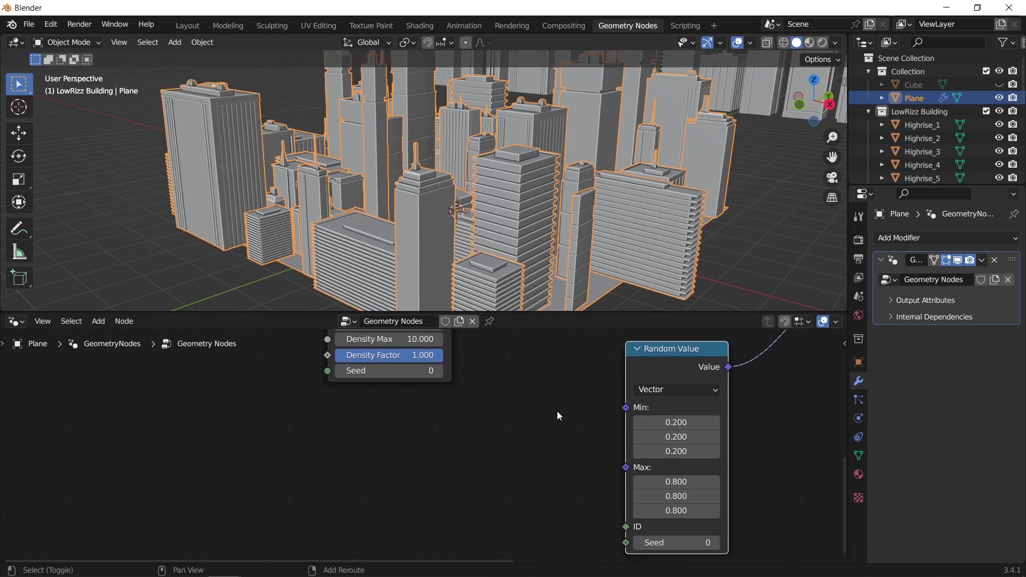
pyautogui.moveTo(683, 481); pyautogui.dragTo(684, 510)
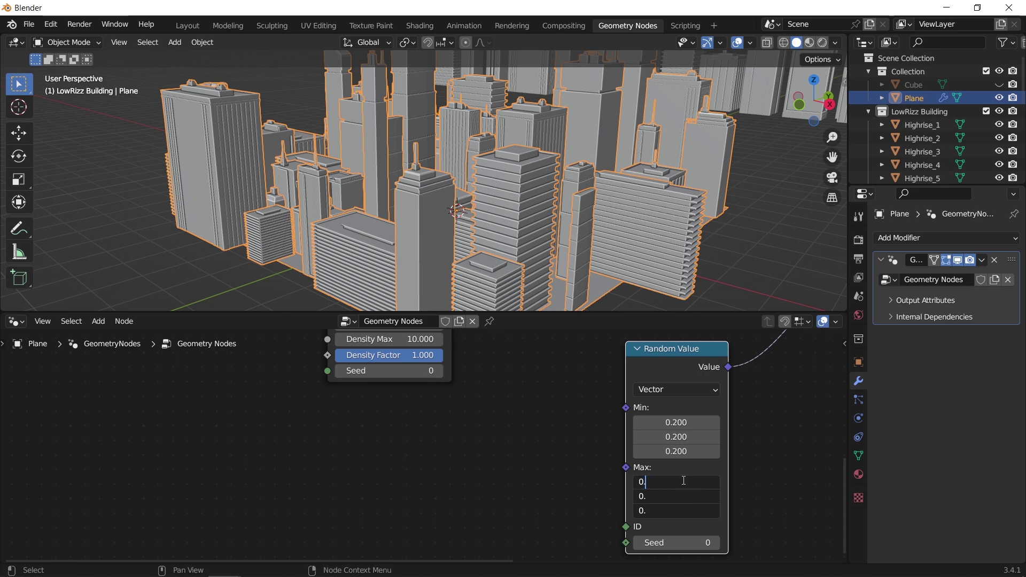
pyautogui.press('Return')
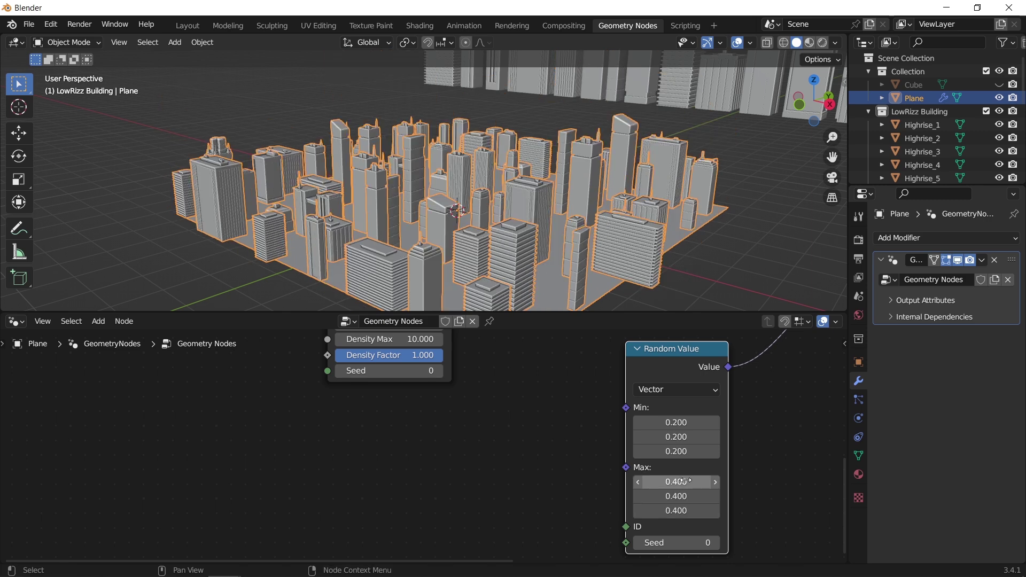
pyautogui.moveTo(579, 258); pyautogui.dragTo(614, 218, button='middle')
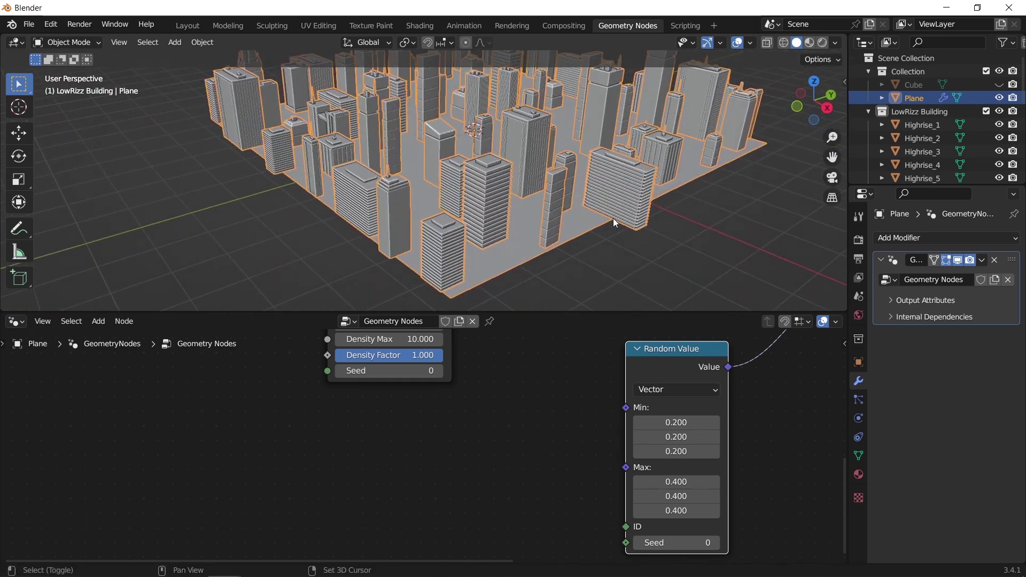
pyautogui.scroll(3, 613, 218)
pyautogui.moveTo(479, 374); pyautogui.dragTo(504, 413, button='middle')
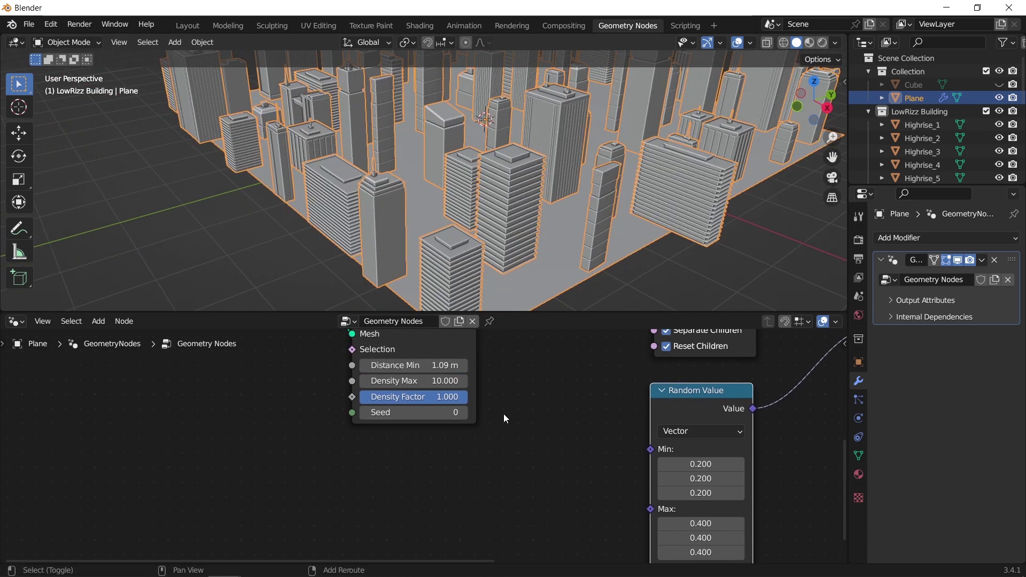
# Set the minimum distance between buildings to 0.8 m.
pyautogui.click(430, 368)
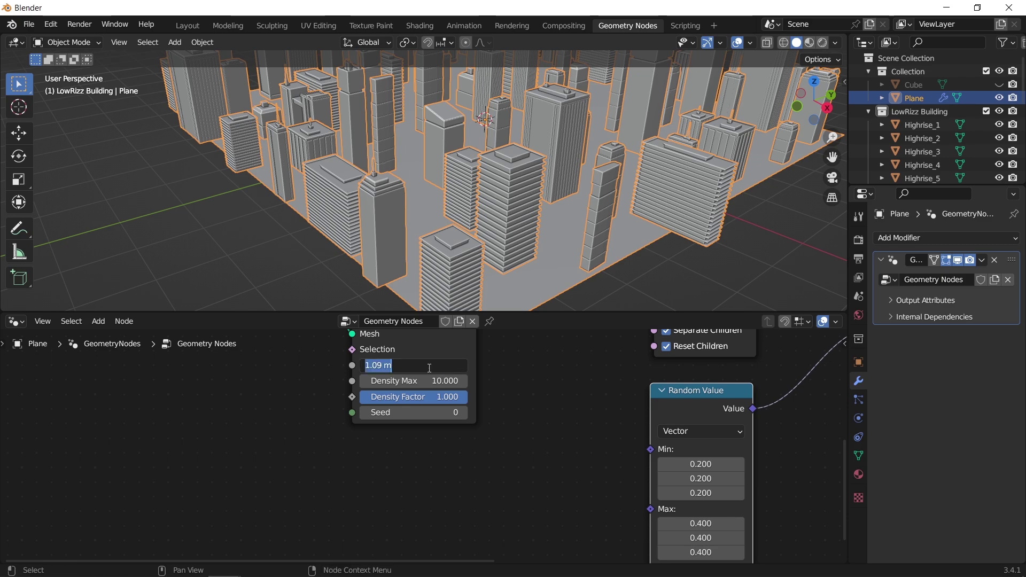
pyautogui.write('0.8')
pyautogui.press('Return')
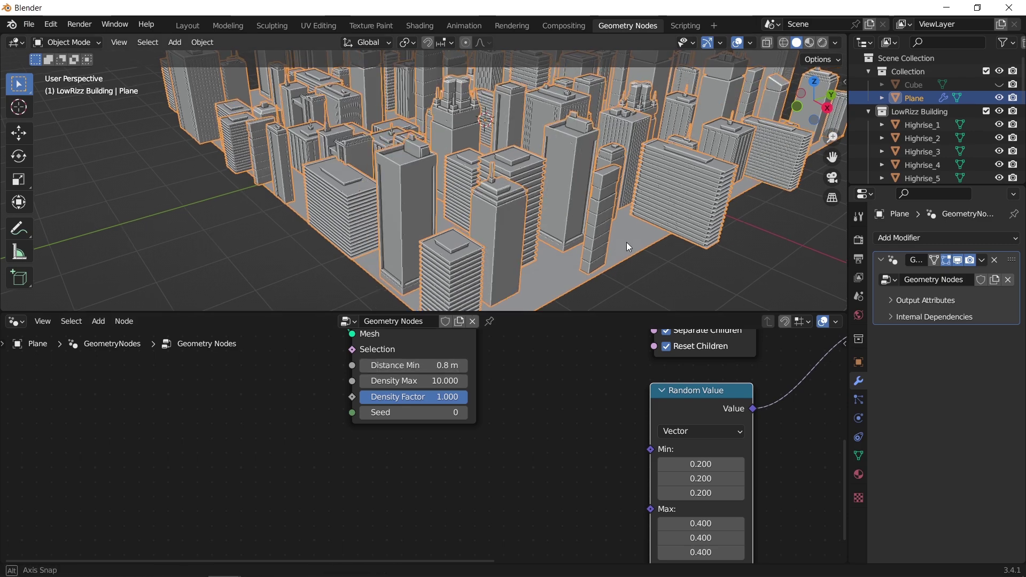
pyautogui.moveTo(626, 242)
pyautogui.mouseDown(button='middle')
pyautogui.moveTo(540, 235)
pyautogui.moveTo(639, 238)
pyautogui.mouseUp(button='middle')
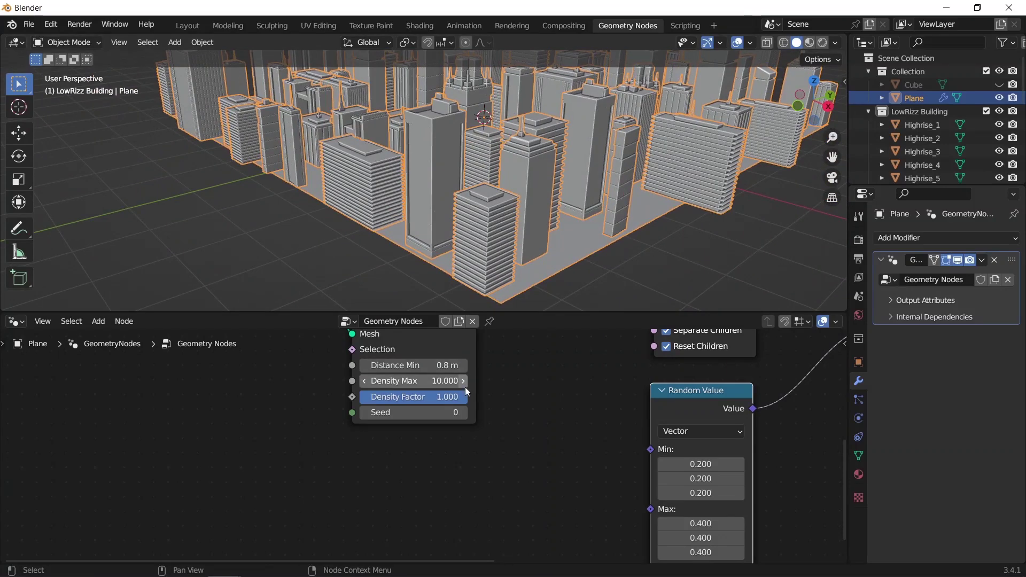
# Raise the Distribute Points on Faces seed from 0 to 3.
pyautogui.click(462, 412)
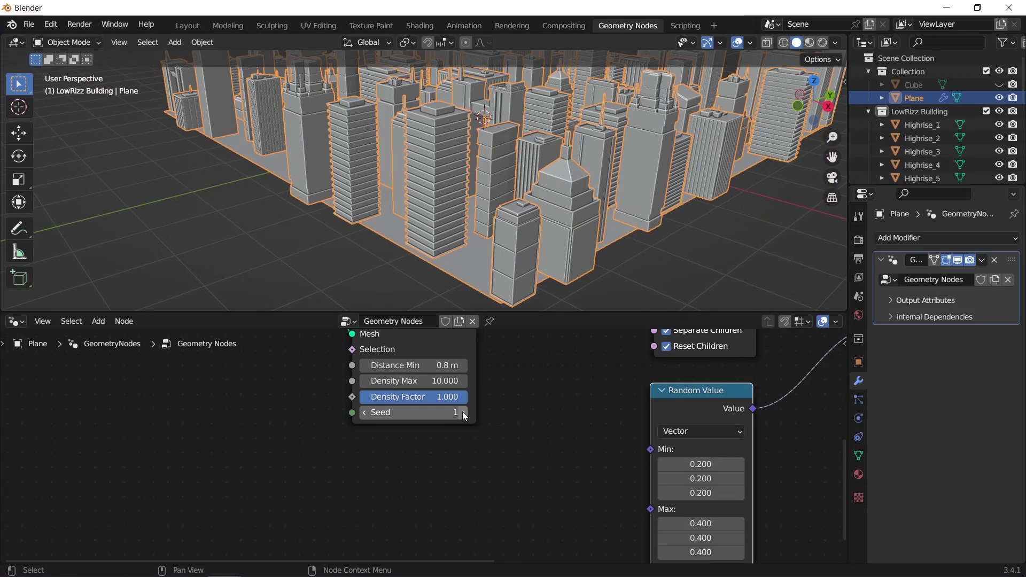
pyautogui.click(462, 412)
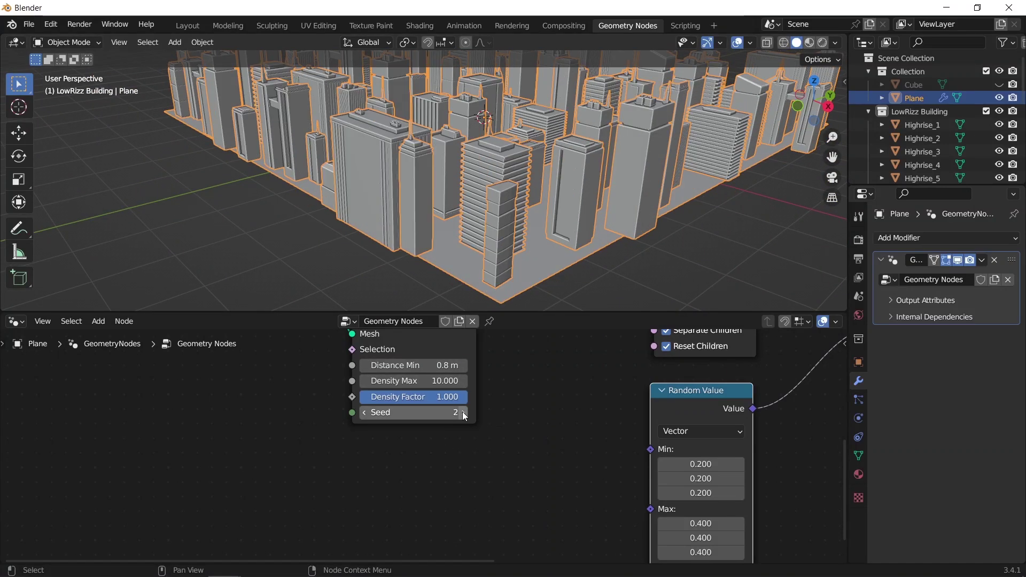
pyautogui.click(463, 412)
pyautogui.scroll(-5, 606, 160)
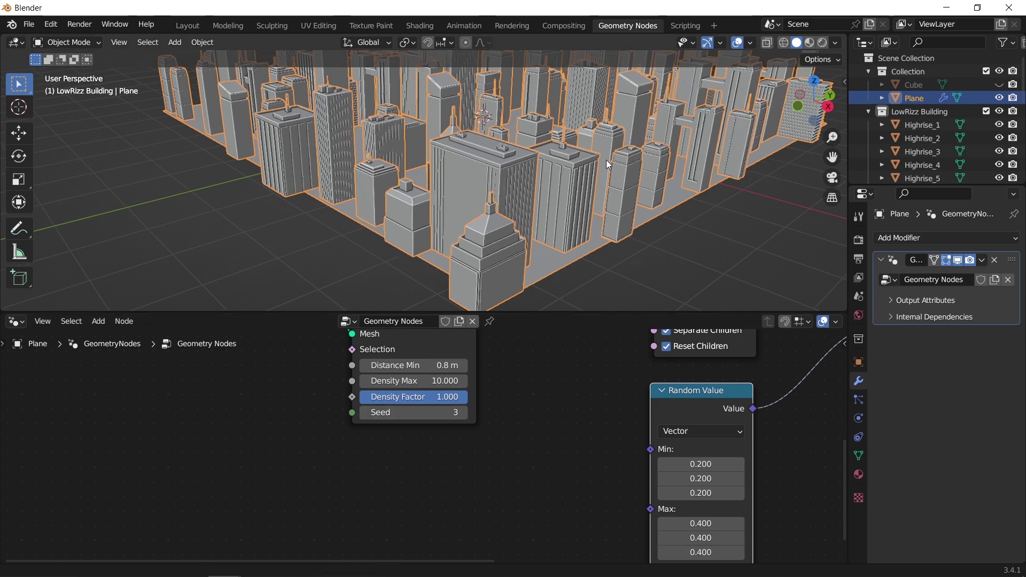
pyautogui.scroll(2, 586, 208)
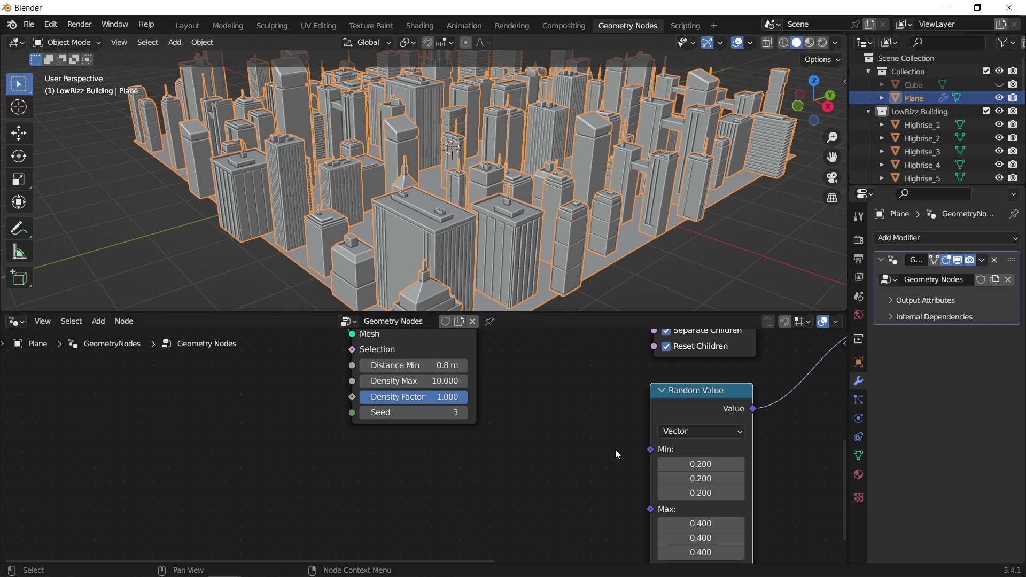
pyautogui.scroll(8, 633, 235)
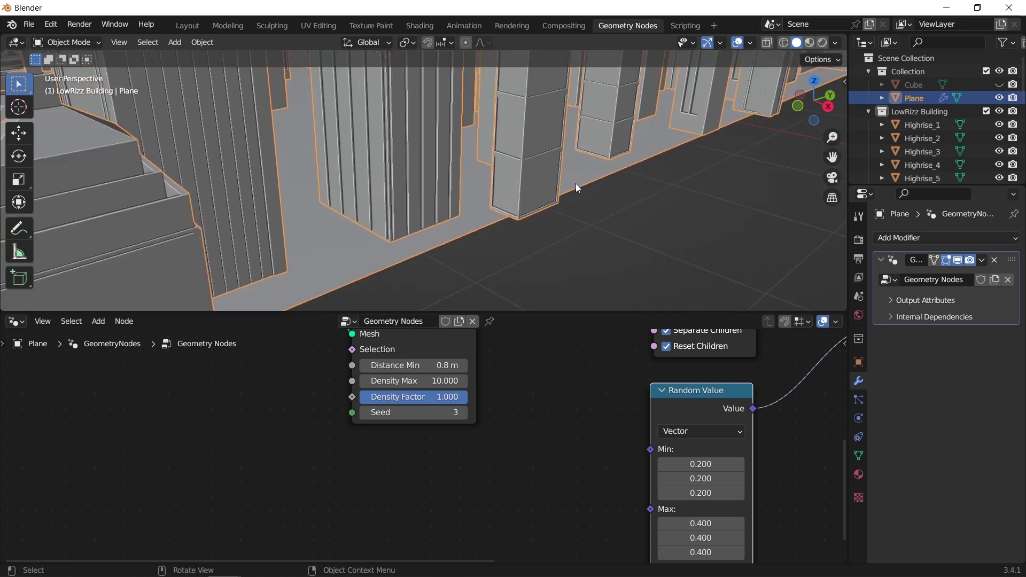
pyautogui.scroll(-5, 547, 155)
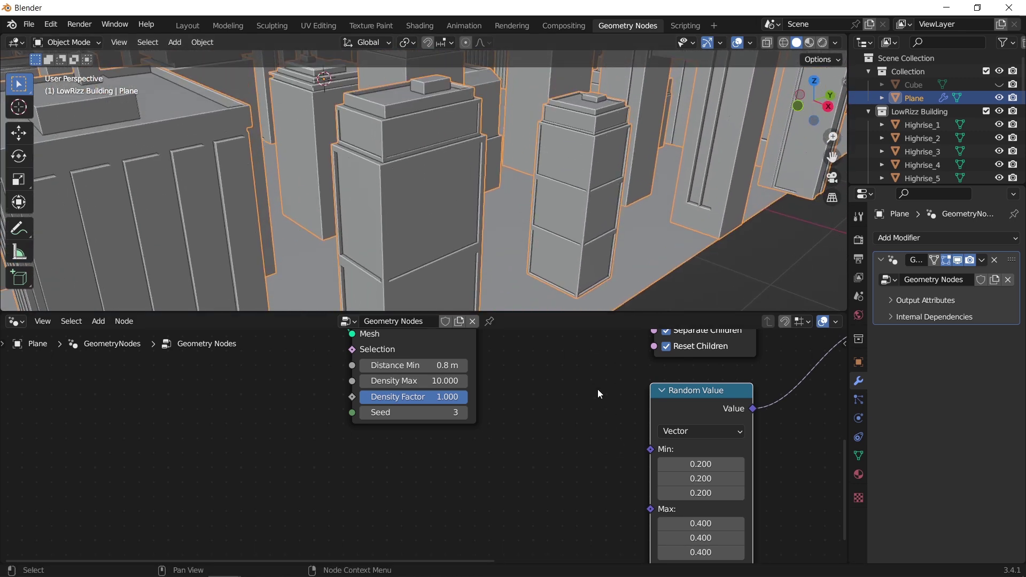
pyautogui.scroll(-5, 555, 194)
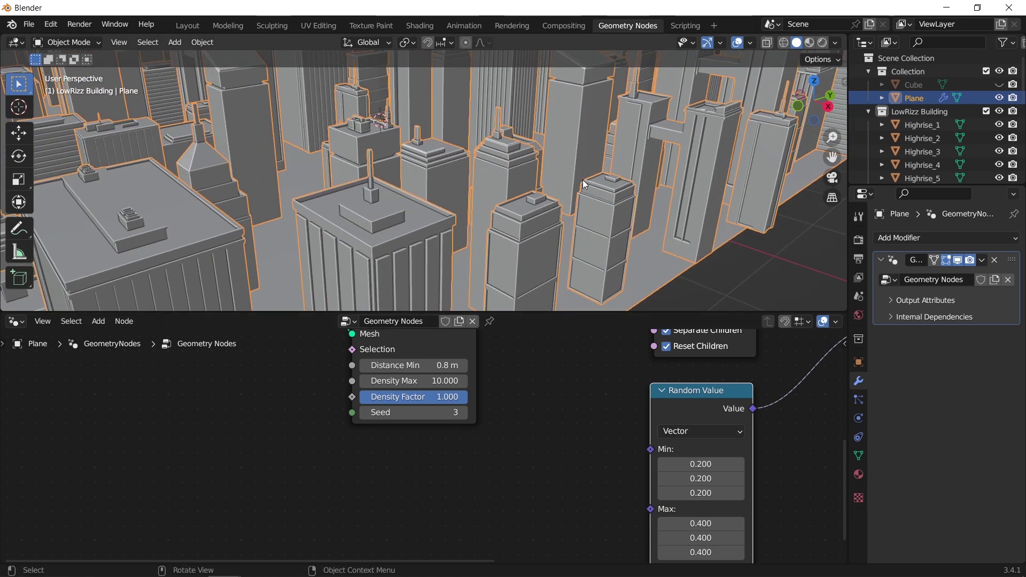
pyautogui.moveTo(306, 176); pyautogui.dragTo(531, 188, button='middle')
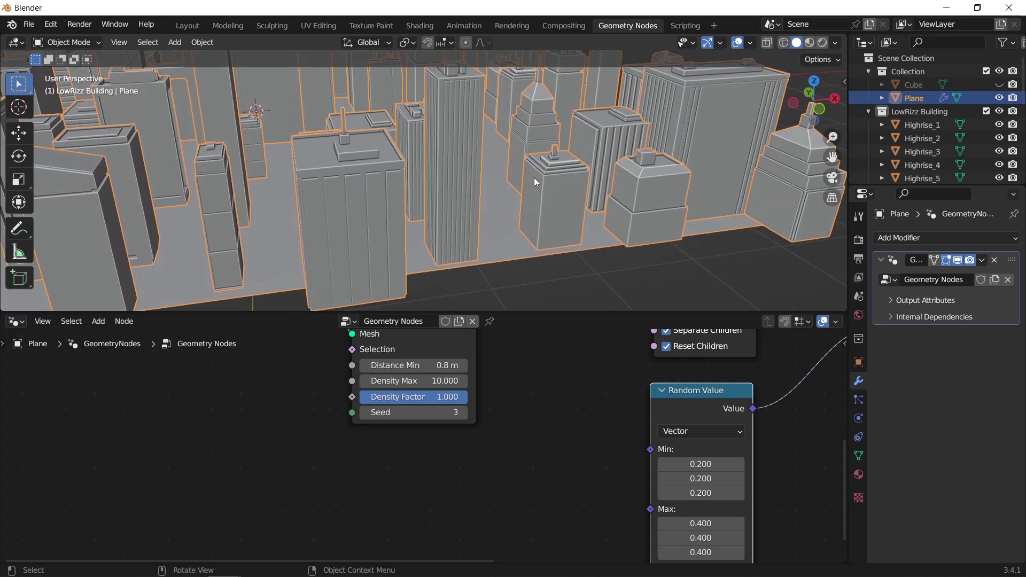
pyautogui.moveTo(523, 127); pyautogui.dragTo(568, 188, button='middle')
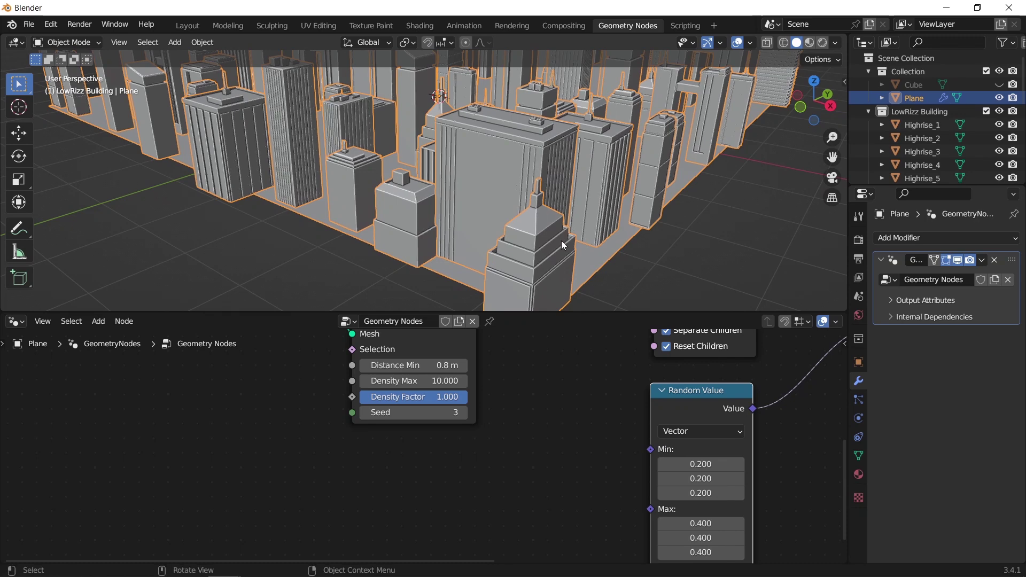
pyautogui.scroll(-1, 676, 390)
pyautogui.keyDown('ctrl'); pyautogui.scroll(-2, 687, 441); pyautogui.keyUp('ctrl')
# Switch the Random Value node to Float and connect its Value to the instance Scale.
pyautogui.click(597, 420)
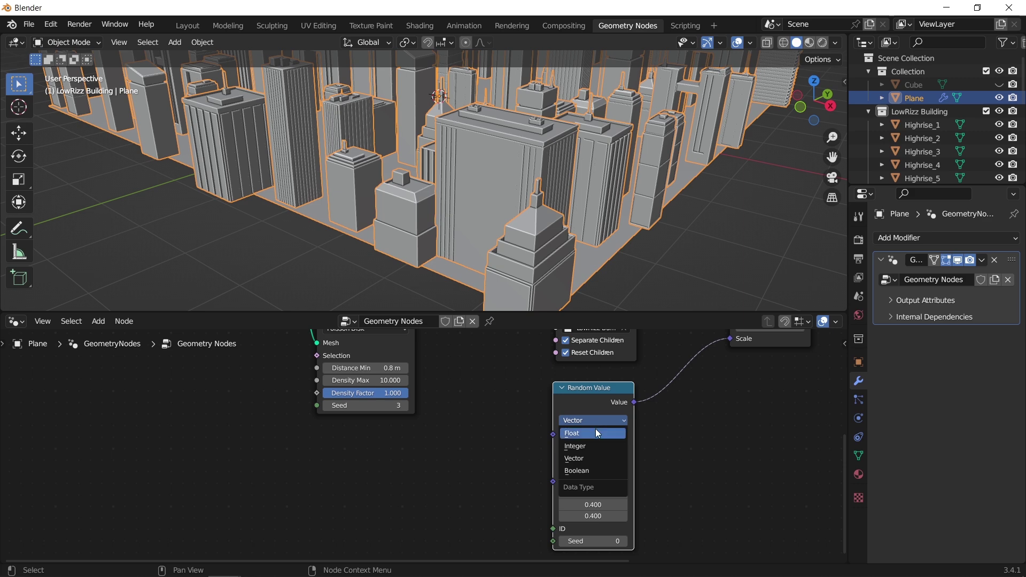
pyautogui.click(595, 430)
pyautogui.moveTo(668, 422); pyautogui.dragTo(618, 454, button='middle')
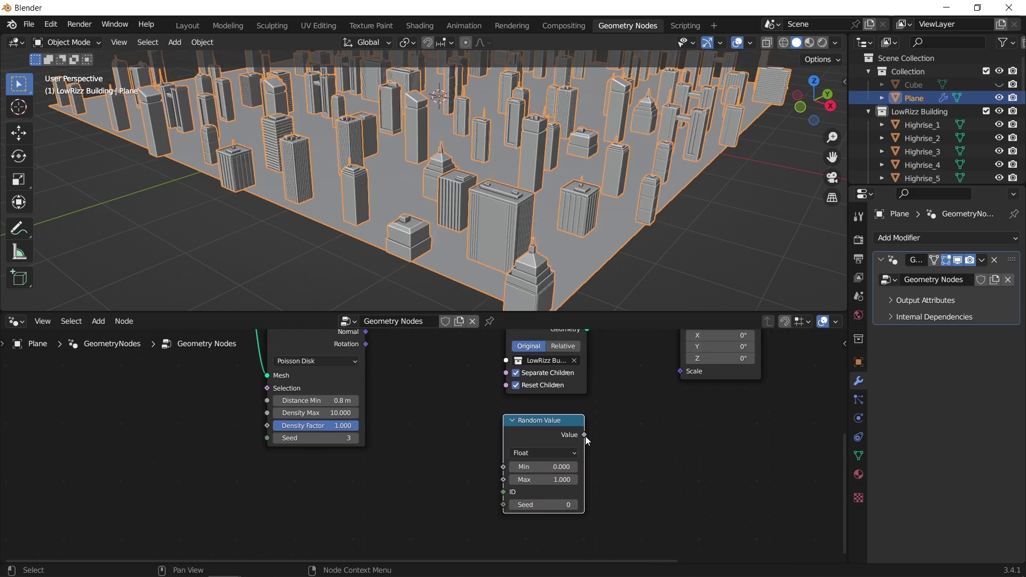
pyautogui.moveTo(584, 435); pyautogui.dragTo(681, 371)
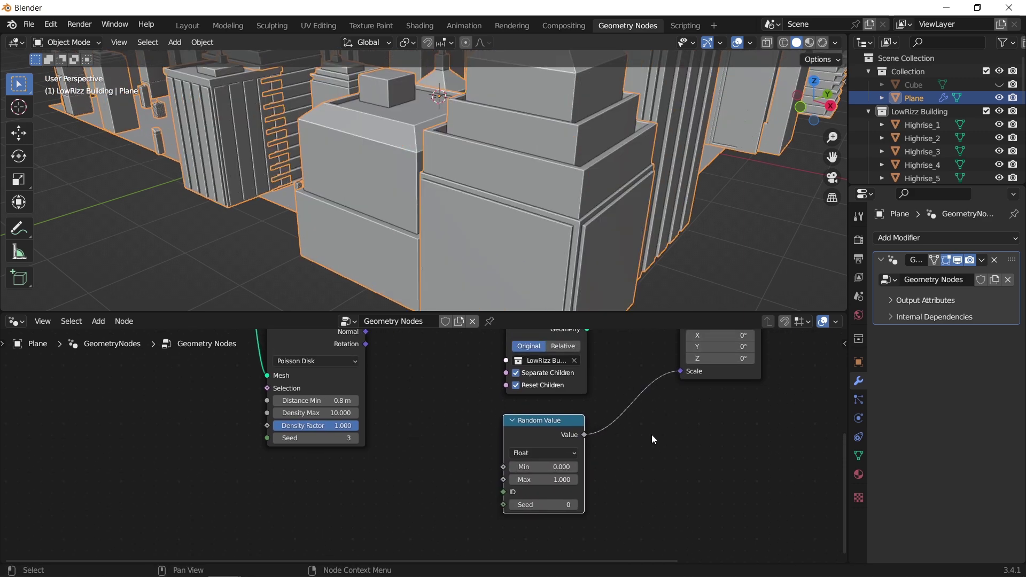
pyautogui.scroll(2, 652, 435)
# Set the Float random range to Min 0.2 and Max 0.4 and check building sizes.
pyautogui.click(597, 472)
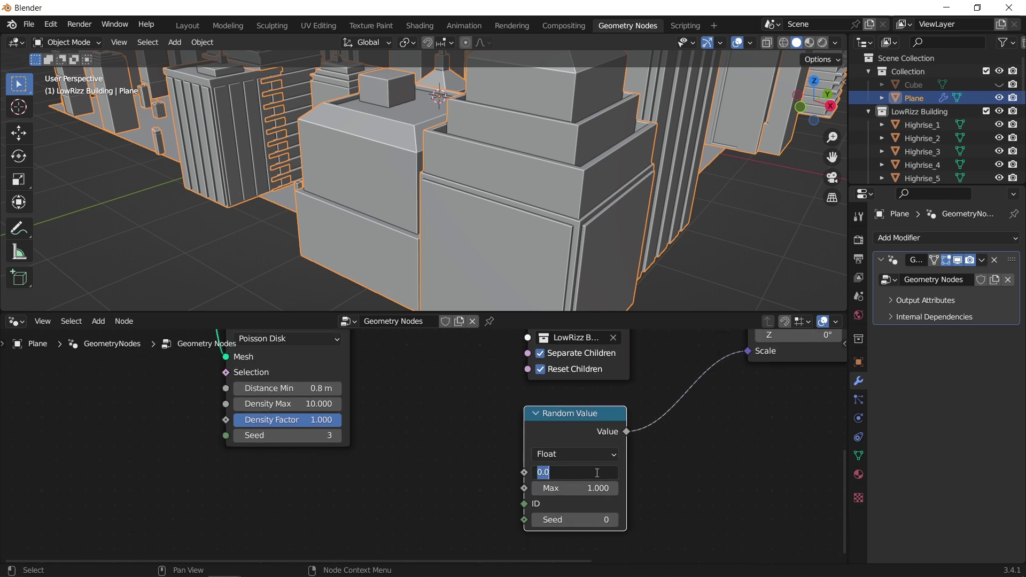
pyautogui.write('0.2')
pyautogui.press('Return')
pyautogui.click(593, 489)
pyautogui.write('0')
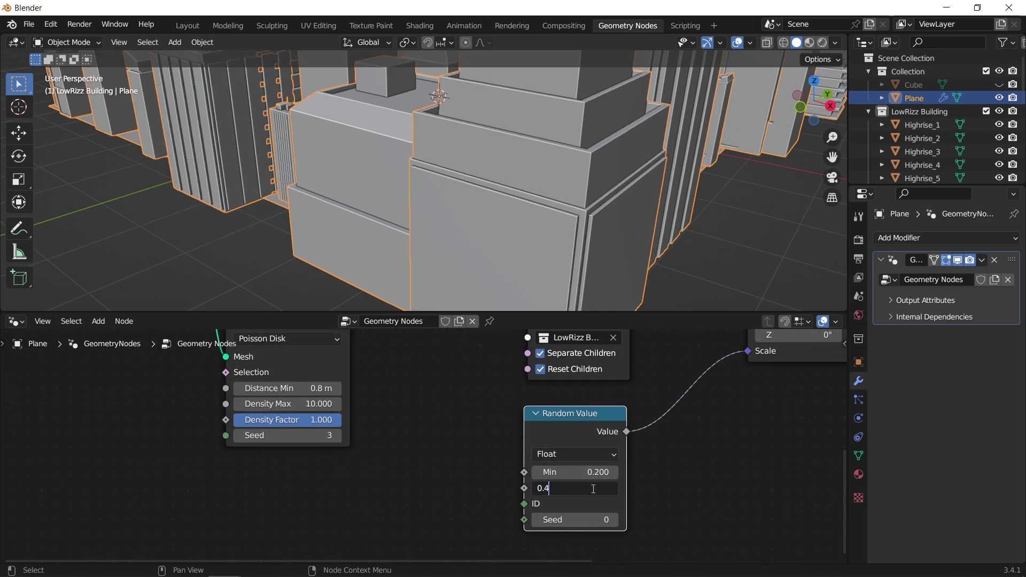
pyautogui.write('.4')
pyautogui.press('Return')
pyautogui.moveTo(592, 225); pyautogui.dragTo(491, 237, button='middle')
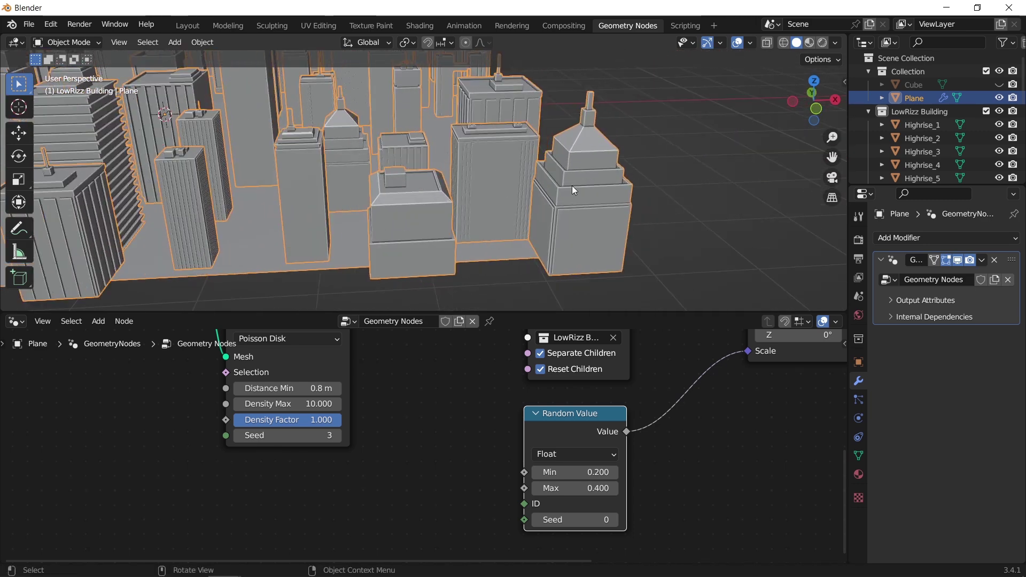
pyautogui.moveTo(566, 210)
pyautogui.mouseDown(button='middle')
pyautogui.moveTo(445, 197)
pyautogui.moveTo(525, 197)
pyautogui.moveTo(552, 210)
pyautogui.mouseUp(button='middle')
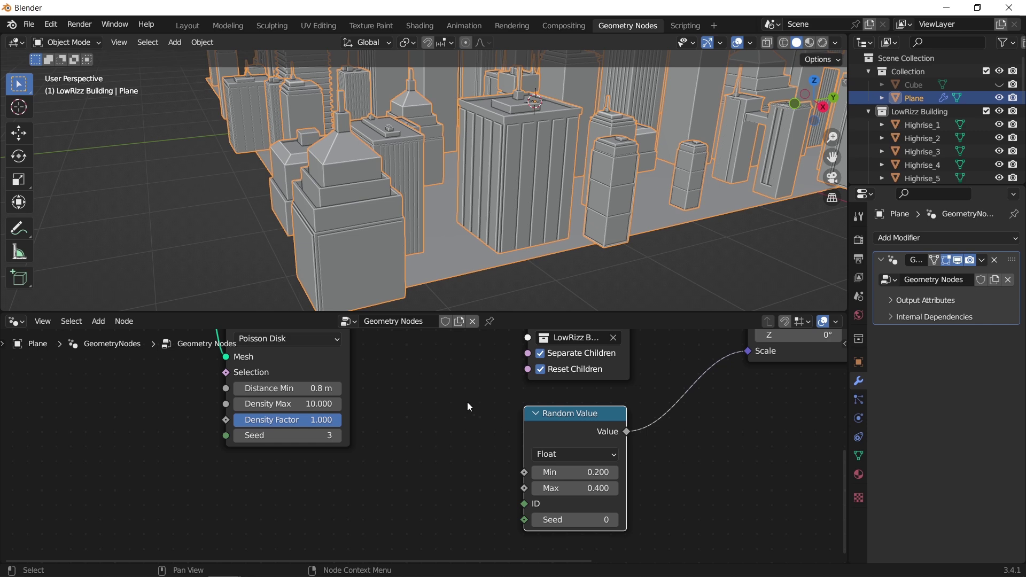
# Orbit and zoom around the city to inspect the resized buildings from several angles.
pyautogui.scroll(-2, 510, 403)
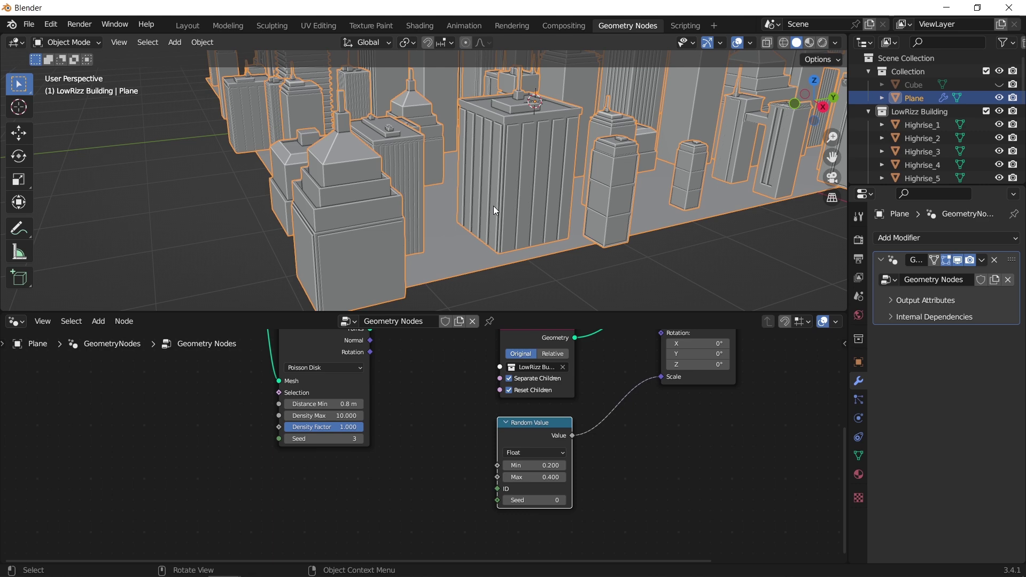
pyautogui.scroll(-3, 490, 210)
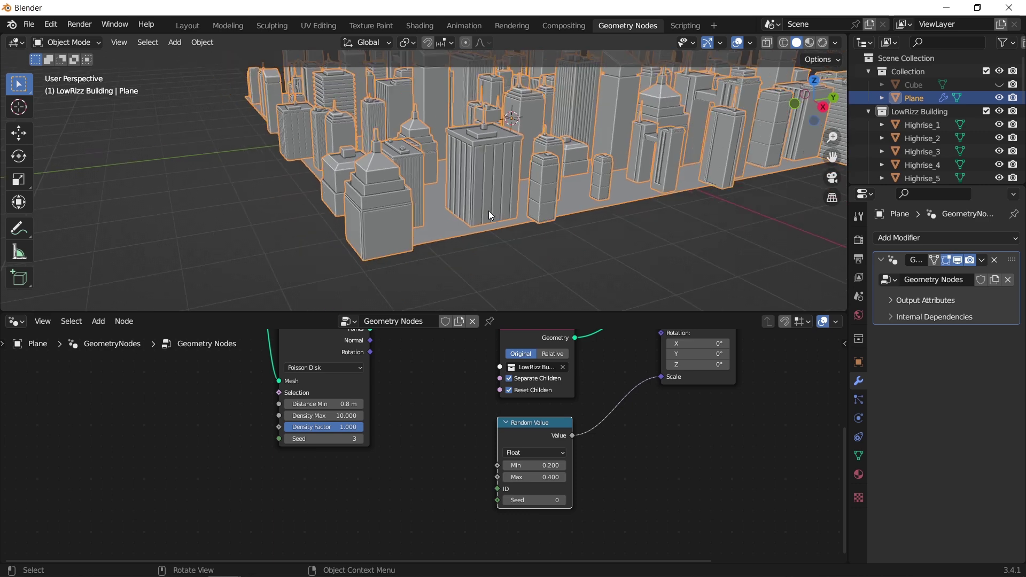
pyautogui.moveTo(490, 216); pyautogui.dragTo(623, 197, button='middle')
pyautogui.scroll(5, 563, 229)
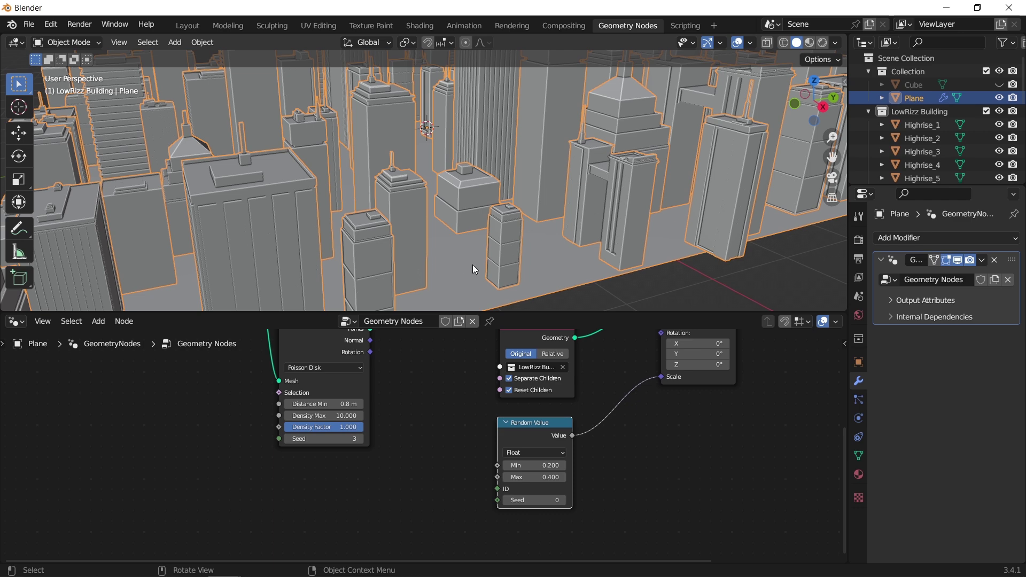
pyautogui.scroll(-2, 475, 262)
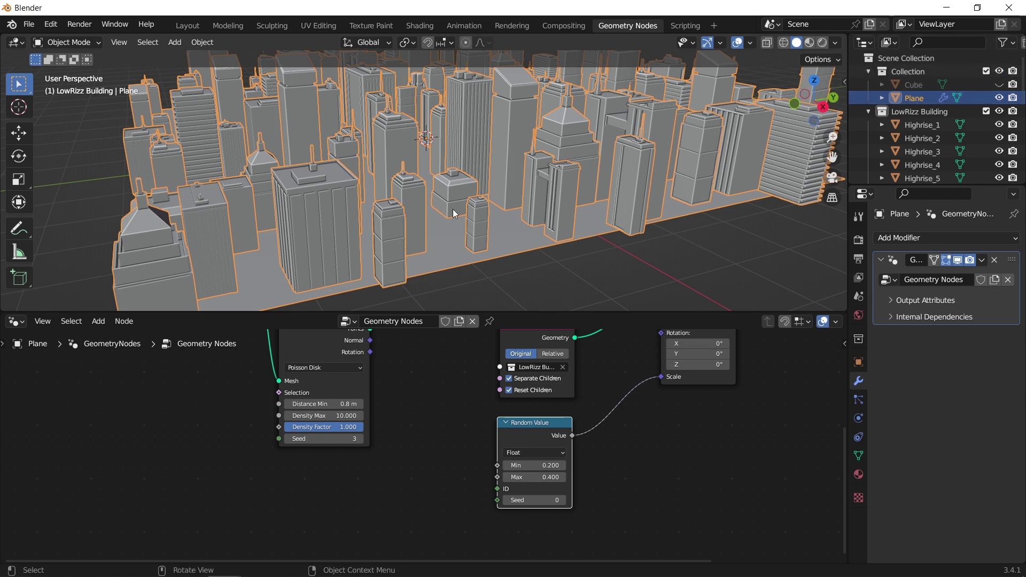
pyautogui.moveTo(419, 201); pyautogui.dragTo(614, 114, button='middle')
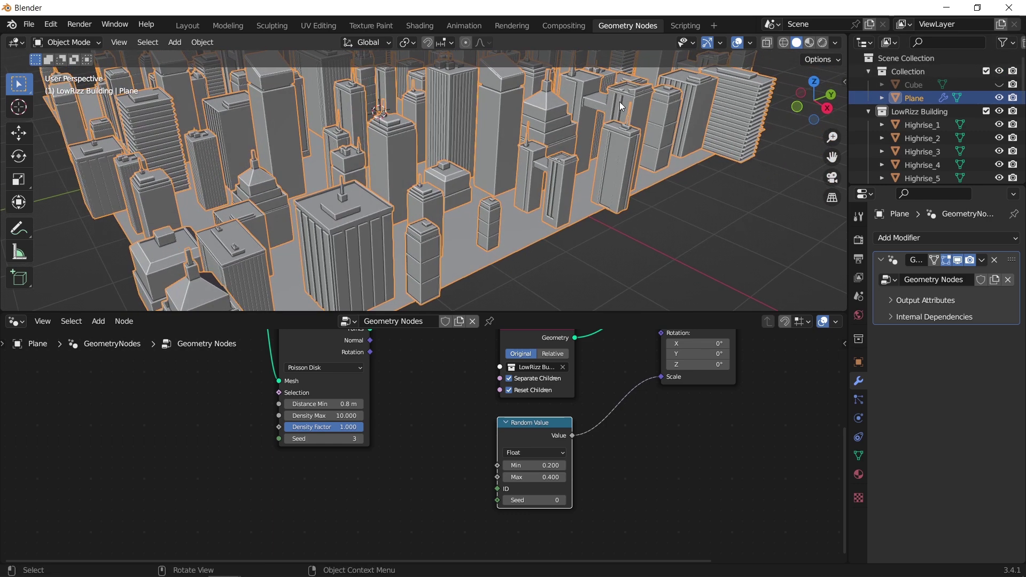
pyautogui.moveTo(407, 134); pyautogui.dragTo(618, 197, button='middle')
pyautogui.scroll(5, 476, 166)
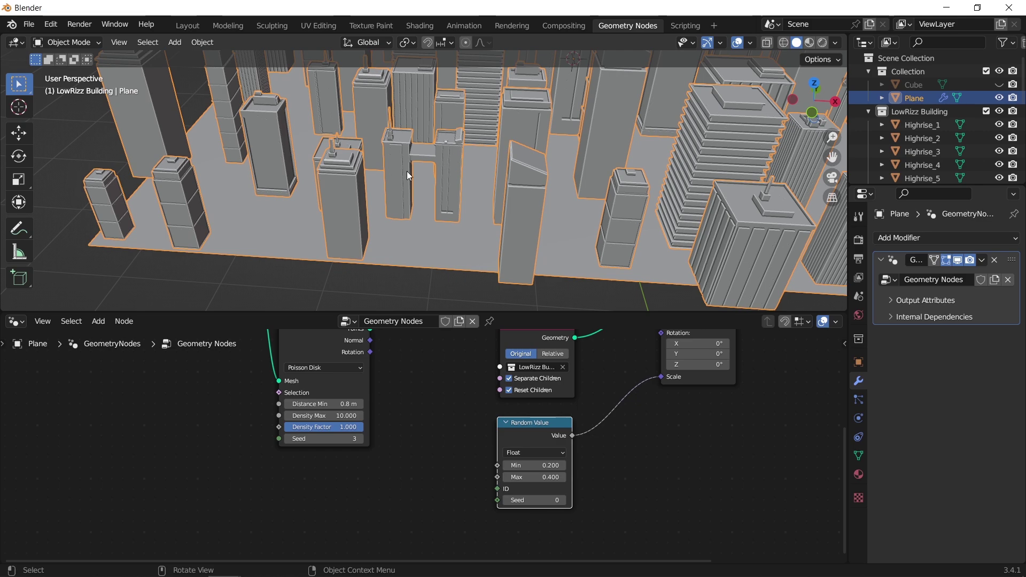
pyautogui.keyDown('ctrl'); pyautogui.moveTo(407, 174); pyautogui.dragTo(370, 135, button='middle'); pyautogui.keyUp('ctrl')
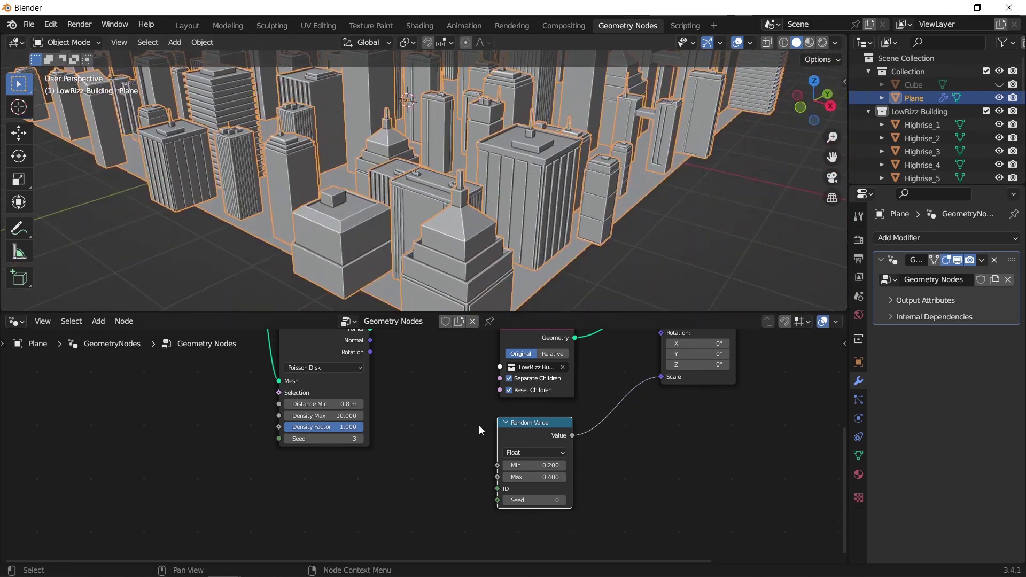
pyautogui.scroll(-2, 478, 425)
# Move the Random Value node lower and to the right in the node tree.
pyautogui.moveTo(497, 429); pyautogui.dragTo(574, 453)
pyautogui.keyDown('shift'); pyautogui.scroll(3, 568, 354); pyautogui.keyUp('shift')
pyautogui.keyDown('ctrl'); pyautogui.hscroll(1, 585, 384); pyautogui.keyUp('ctrl')
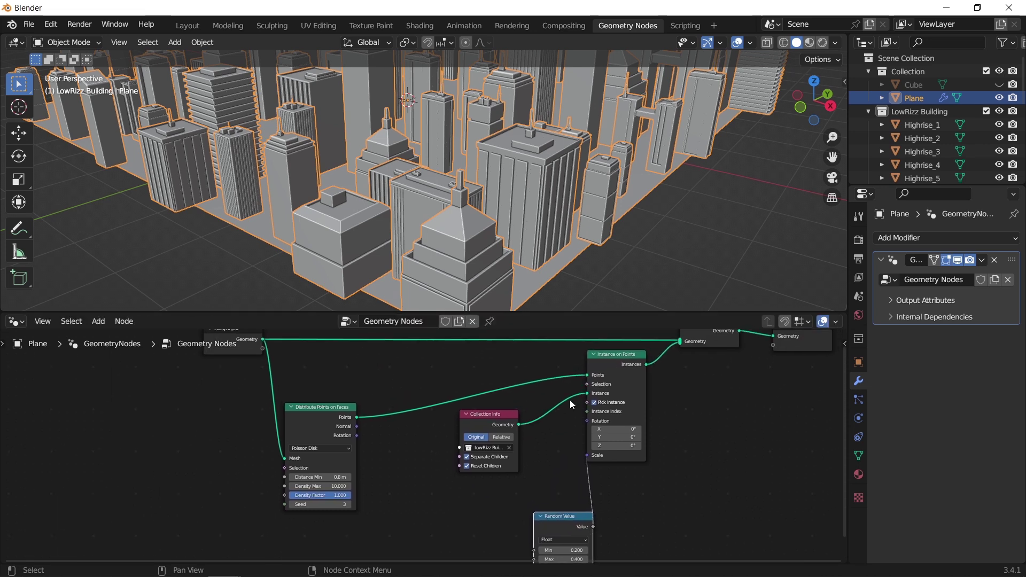
# Shift the Collection Info node left and add a Random Value node for building rotation.
pyautogui.moveTo(490, 422); pyautogui.dragTo(410, 433)
pyautogui.moveTo(531, 417); pyautogui.dragTo(526, 412, button='middle')
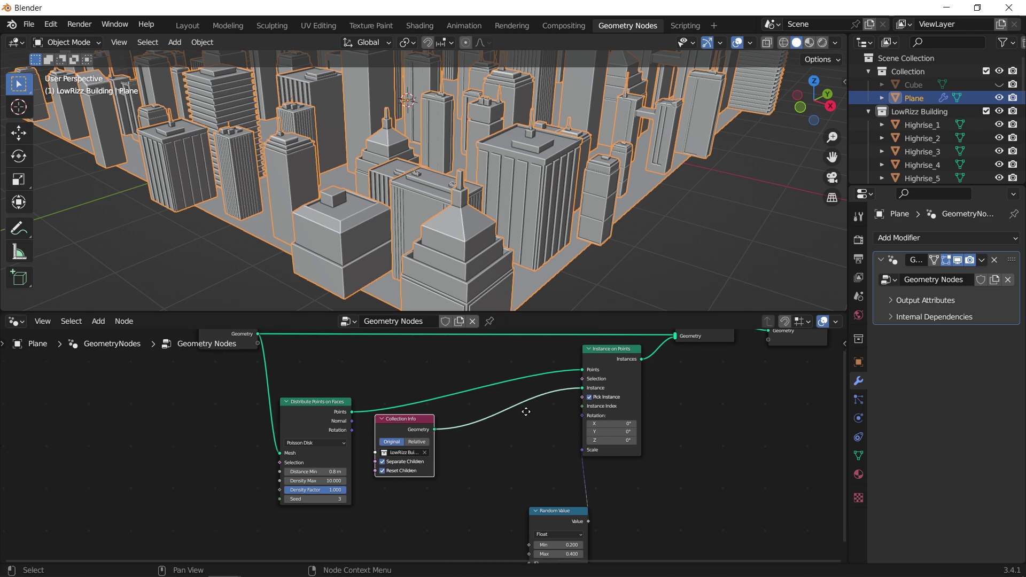
pyautogui.scroll(2, 584, 411)
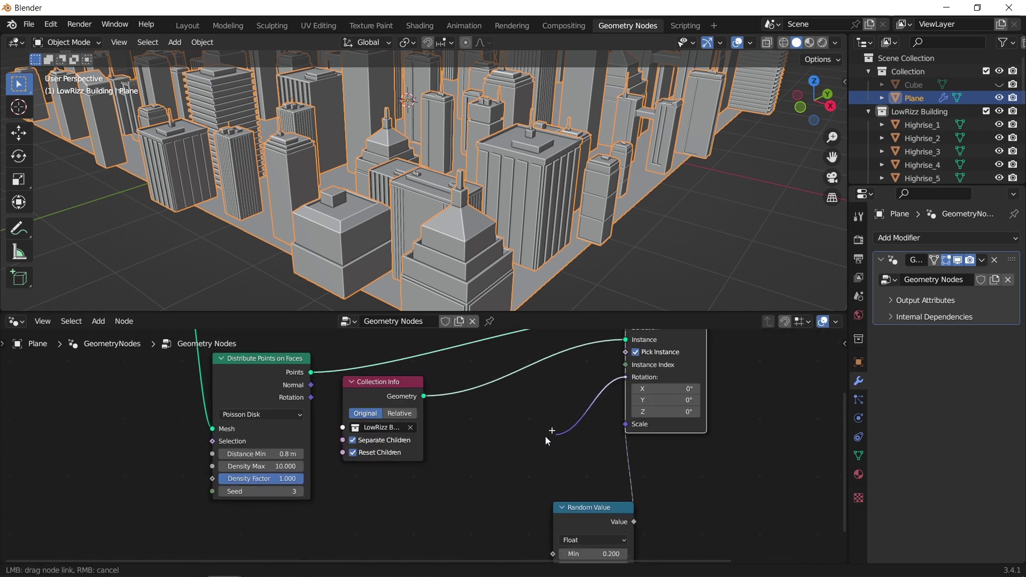
pyautogui.moveTo(545, 437); pyautogui.dragTo(544, 437)
pyautogui.write('random')
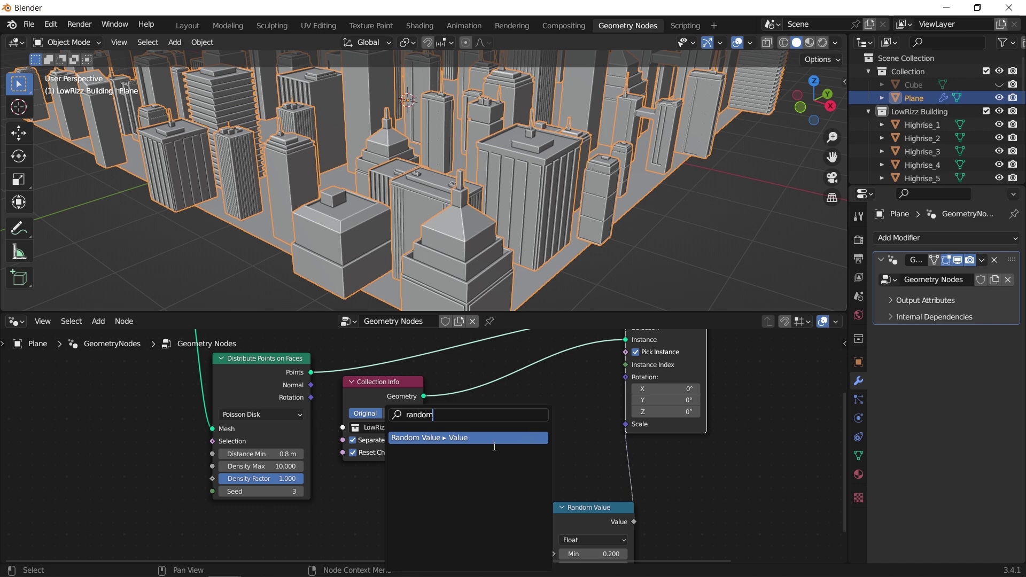
pyautogui.click(492, 440)
pyautogui.click(478, 431)
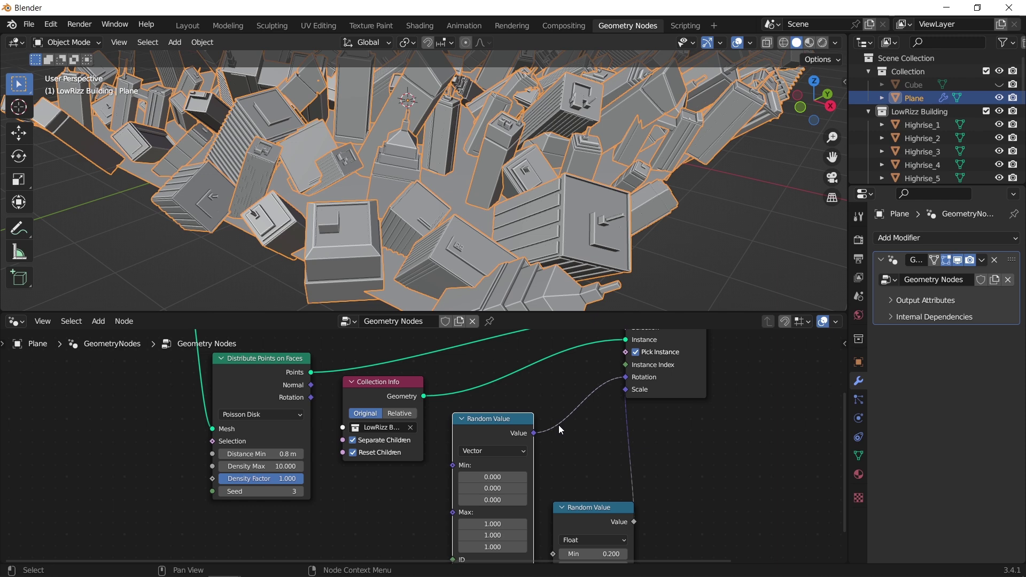
# Set the vector Random Value's Max X and Y to 0 and raise Max Z.
pyautogui.moveTo(560, 425); pyautogui.dragTo(606, 358, button='middle')
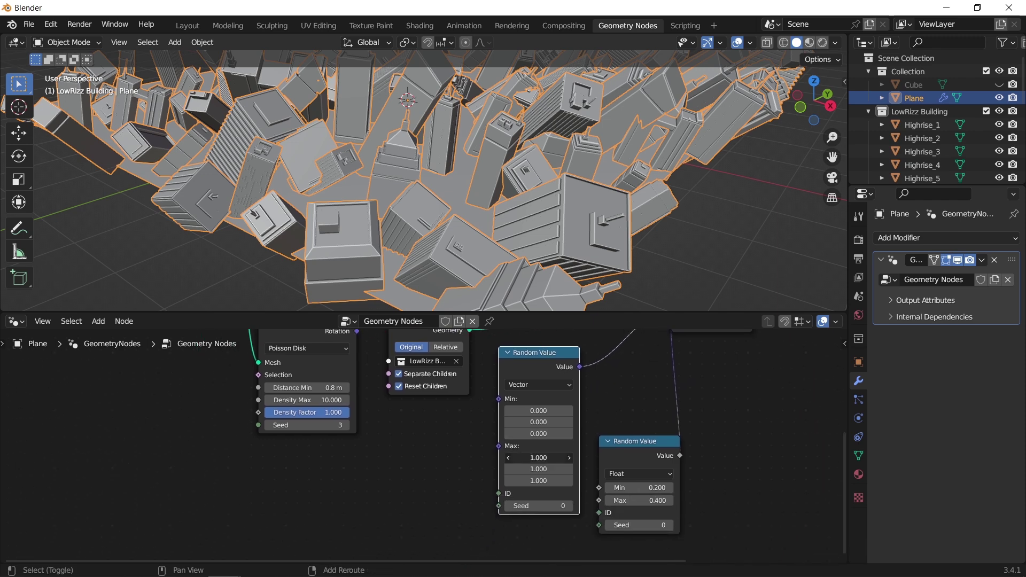
pyautogui.moveTo(540, 458); pyautogui.dragTo(540, 469)
pyautogui.write('0')
pyautogui.press('Return')
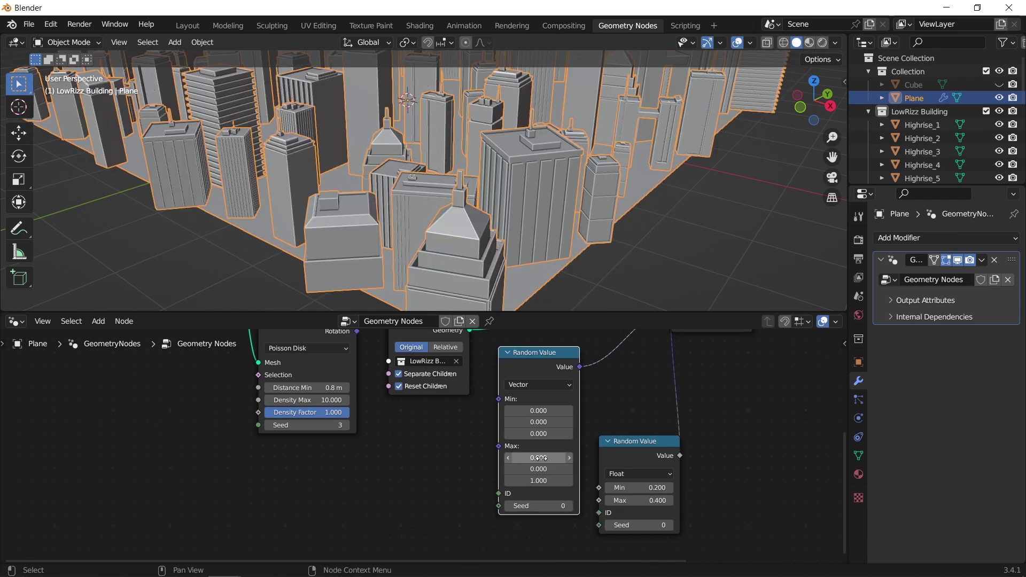
pyautogui.moveTo(538, 480); pyautogui.dragTo(571, 480)
# Raise Max Z to 5.7, switch Random Value to Integer, and wire it into Instance Rotation.
pyautogui.moveTo(593, 393); pyautogui.dragTo(600, 420, button='middle')
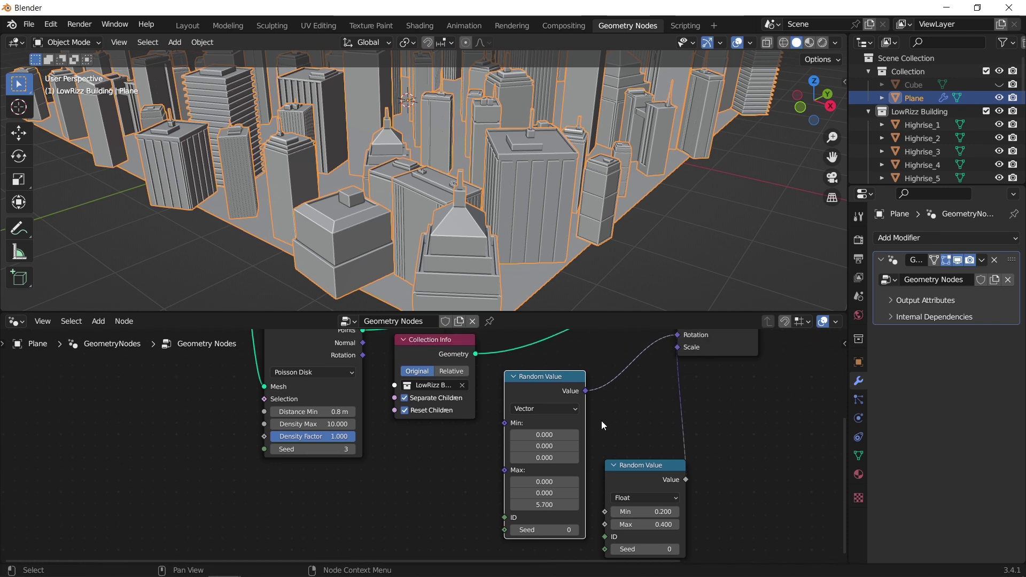
pyautogui.click(568, 409)
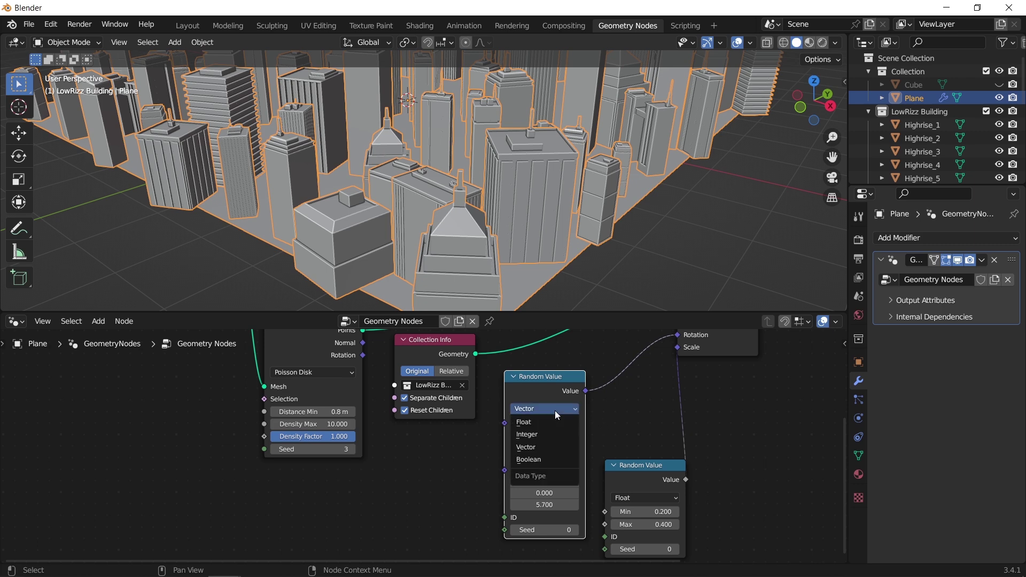
pyautogui.click(536, 435)
pyautogui.scroll(2, 617, 421)
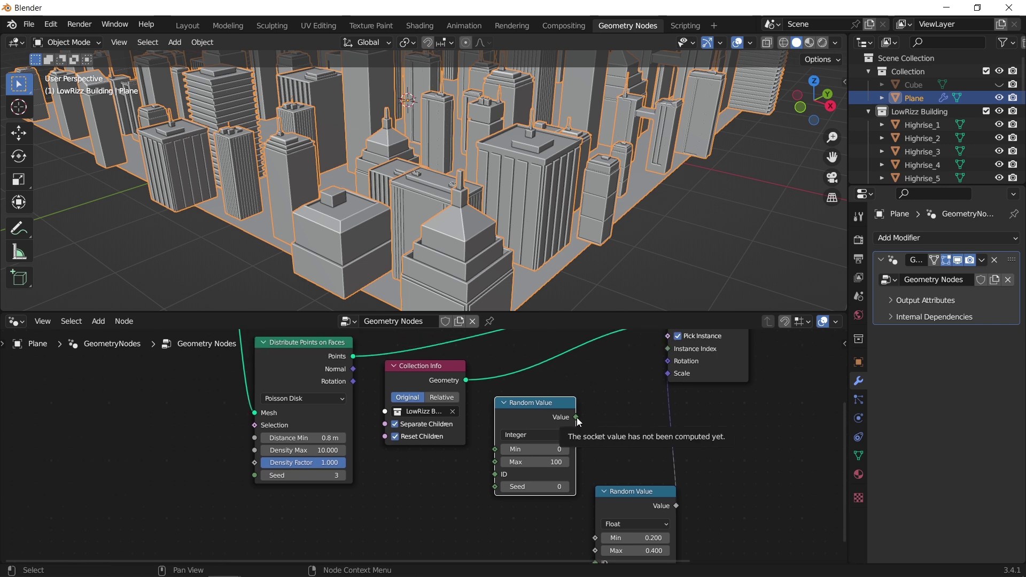
pyautogui.moveTo(576, 417); pyautogui.dragTo(672, 366)
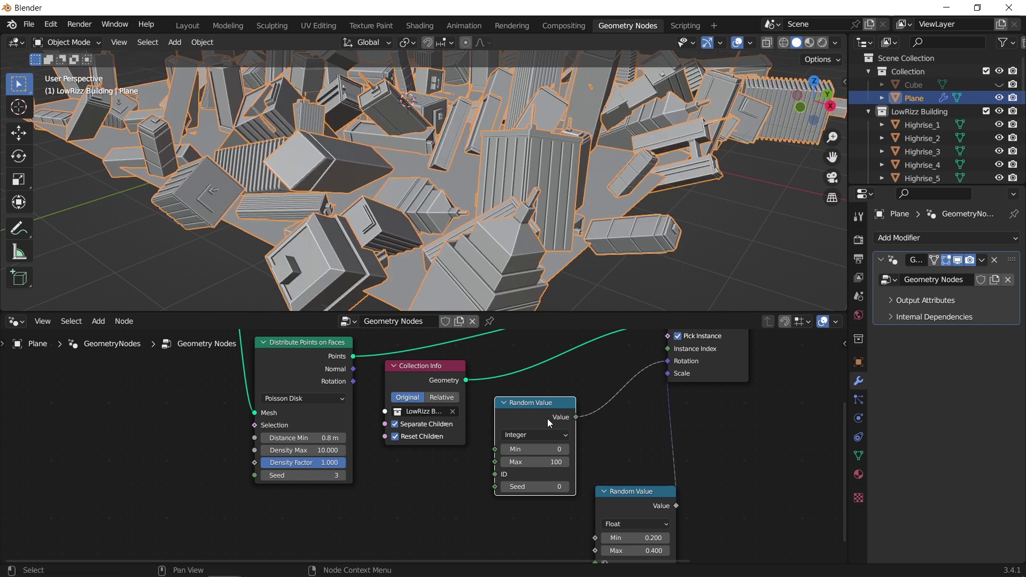
pyautogui.moveTo(539, 406); pyautogui.dragTo(442, 461)
pyautogui.scroll(2, 443, 461)
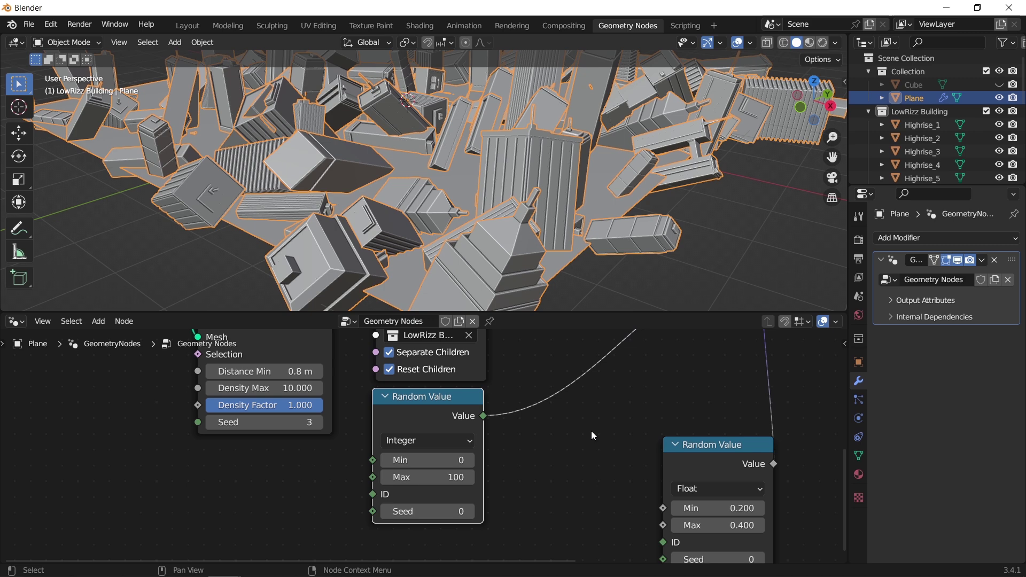
# Insert a Math node on the rotation link, set to Multiply by 1.571.
pyautogui.hotkey('shift', 'a')
pyautogui.click(545, 261)
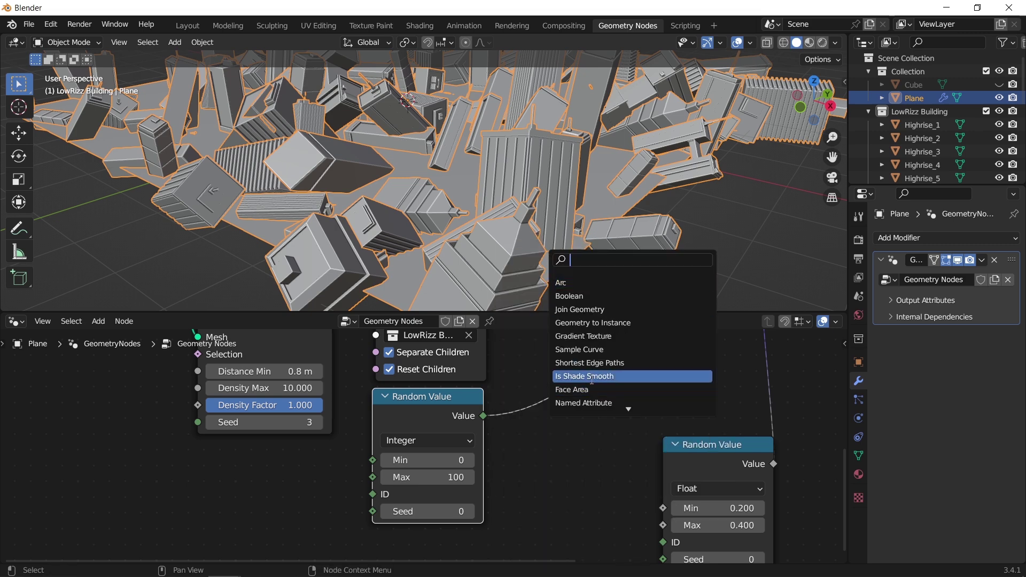
pyautogui.write('math')
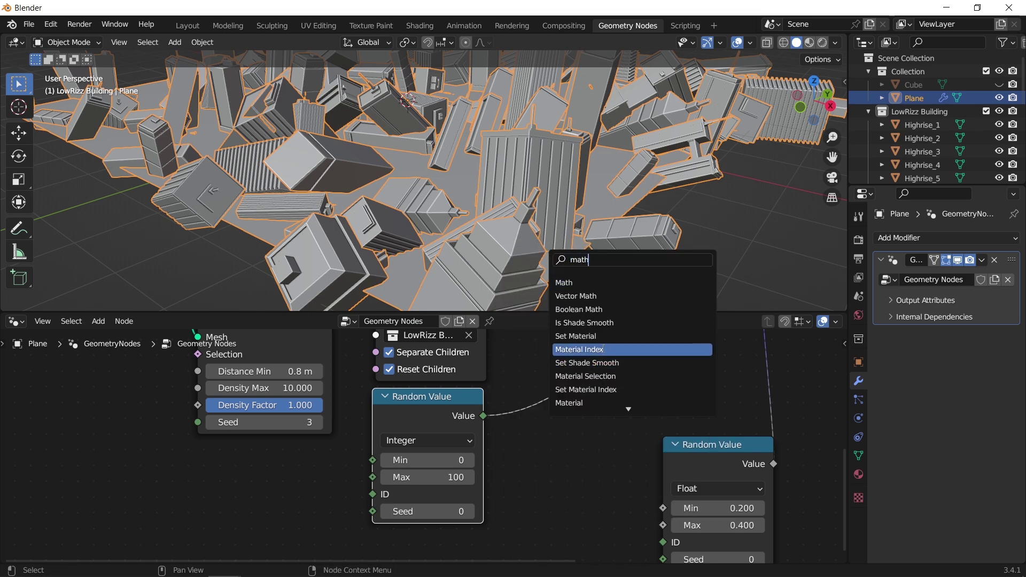
pyautogui.click(575, 282)
pyautogui.click(573, 395)
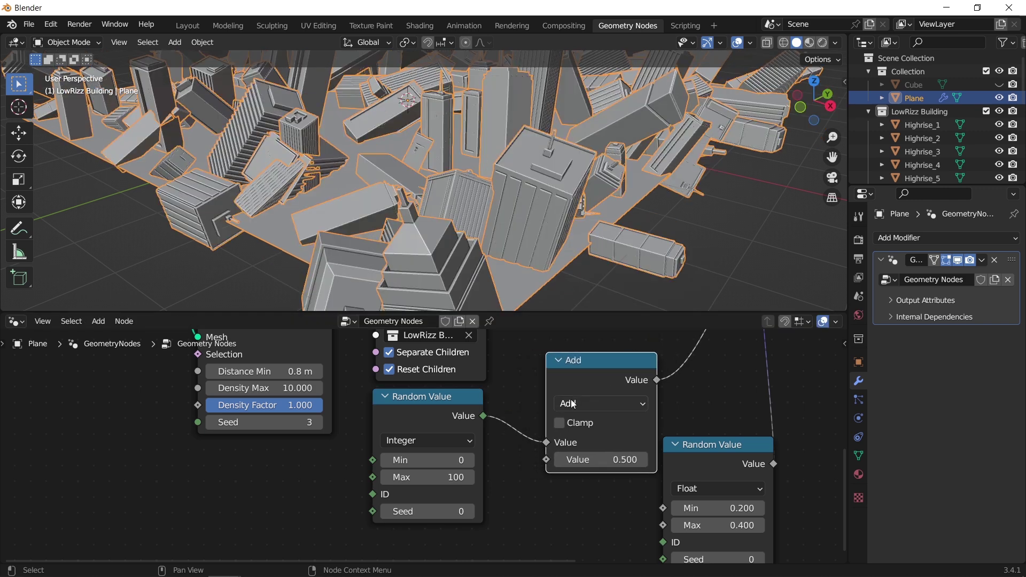
pyautogui.click(581, 404)
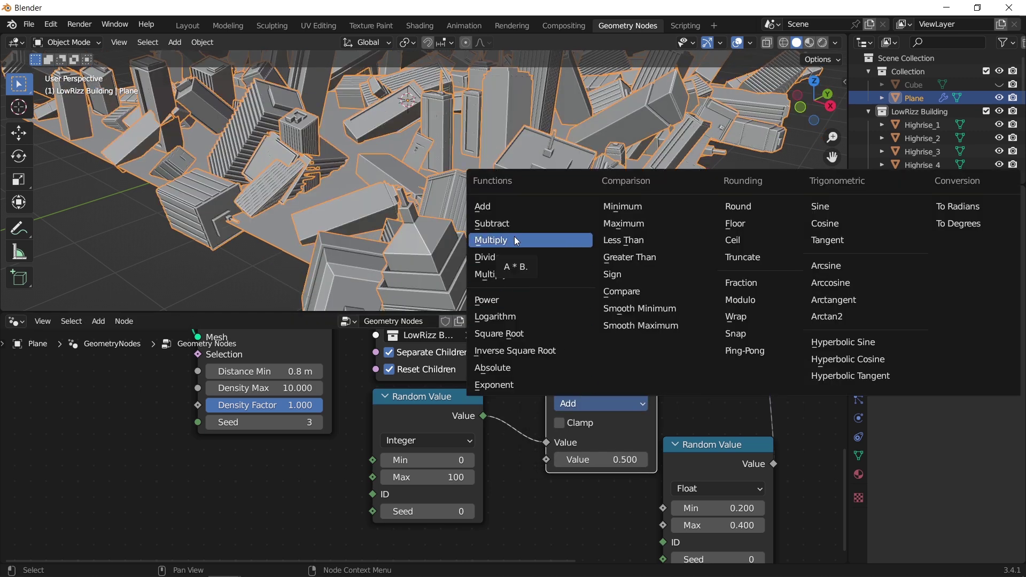
pyautogui.click(491, 240)
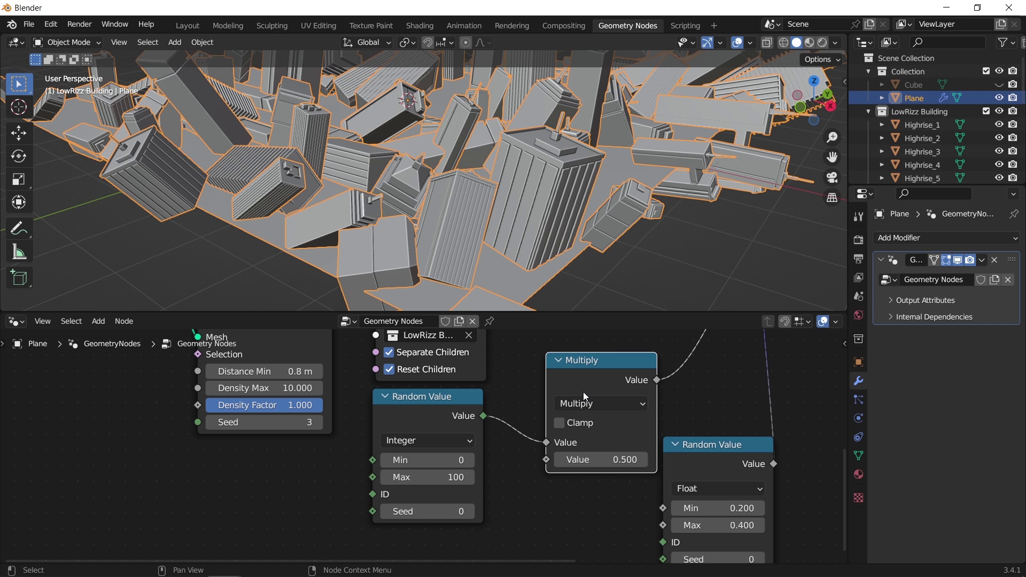
pyautogui.click(600, 460)
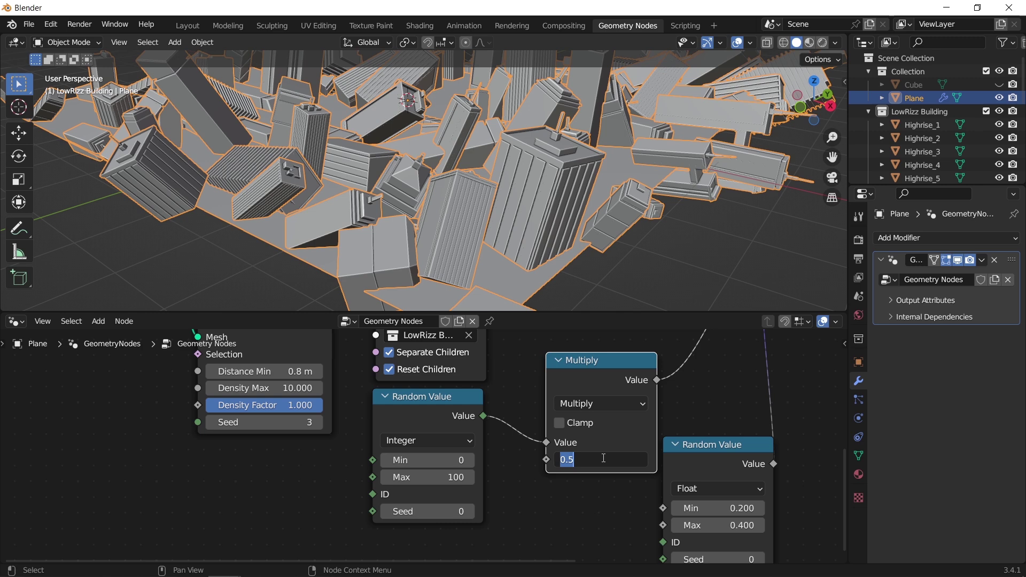
pyautogui.write('1.571')
pyautogui.press('Return')
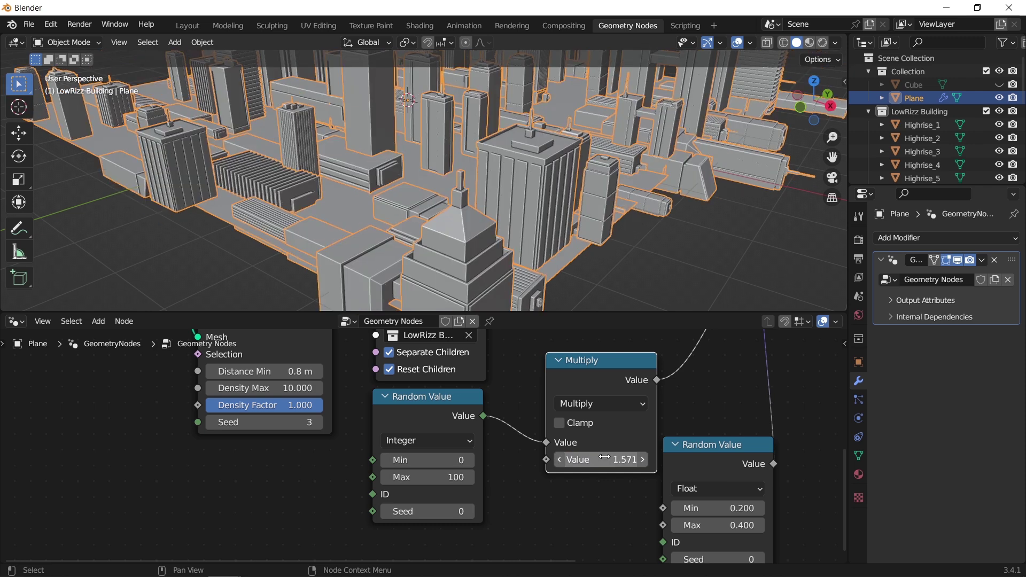
# Lower the integer Random Value maximum from 100 to 3.
pyautogui.click(437, 478)
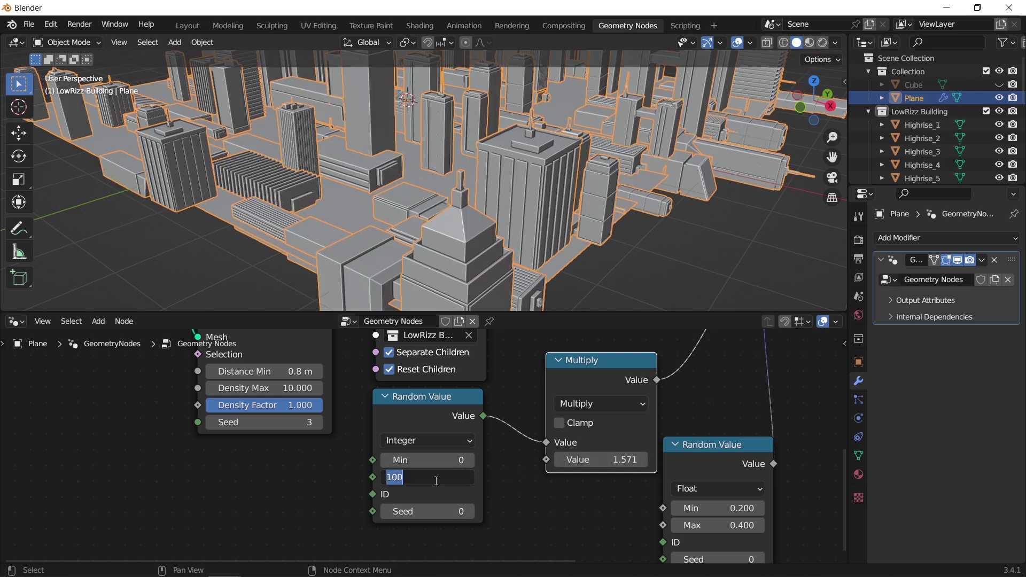
pyautogui.write('3')
pyautogui.press('Return')
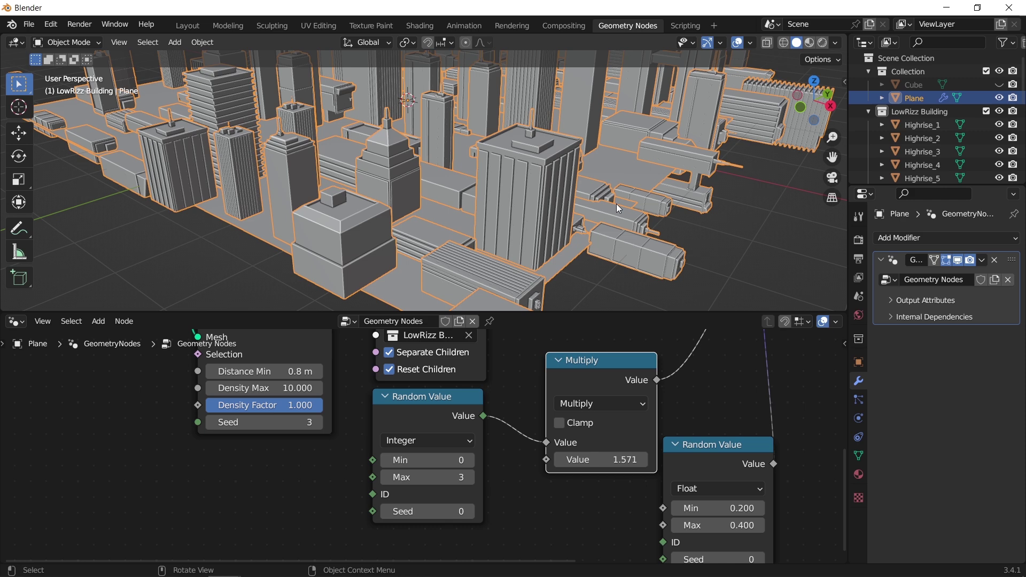
pyautogui.keyDown('ctrl'); pyautogui.hscroll(5, 579, 464); pyautogui.keyUp('ctrl')
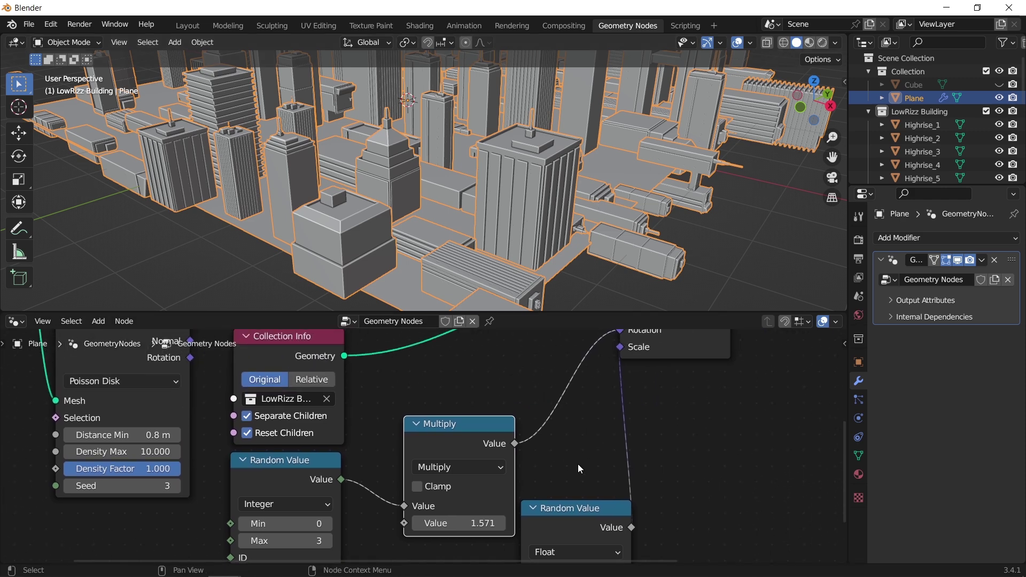
pyautogui.keyDown('shift'); pyautogui.scroll(5, 580, 435); pyautogui.keyUp('shift')
pyautogui.hotkey('shift', 'a')
# Insert a Combine XYZ node on the rotation link, routing the Multiply result into Z.
pyautogui.click(529, 267)
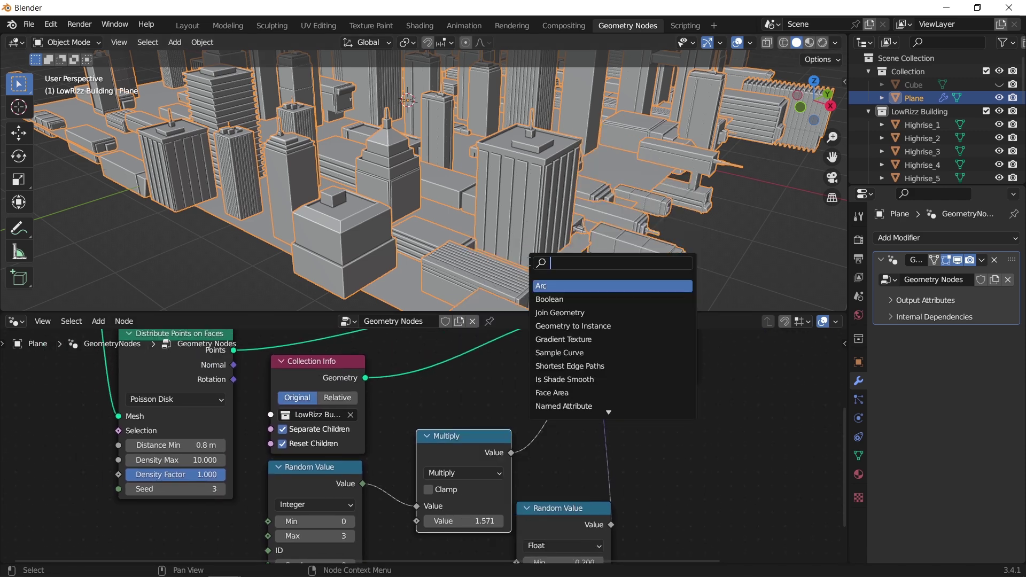
pyautogui.write('x')
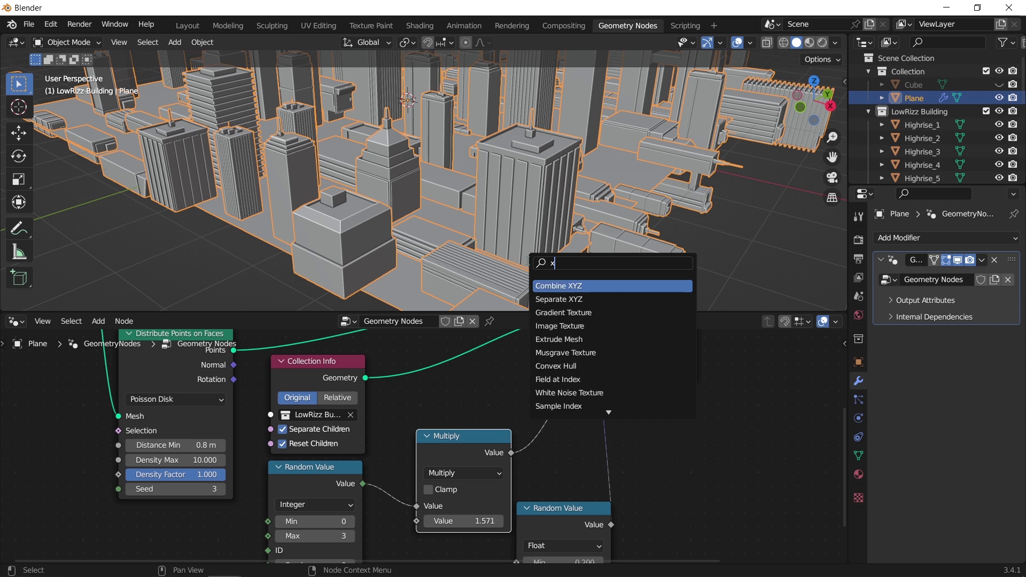
pyautogui.write('y')
pyautogui.click(563, 285)
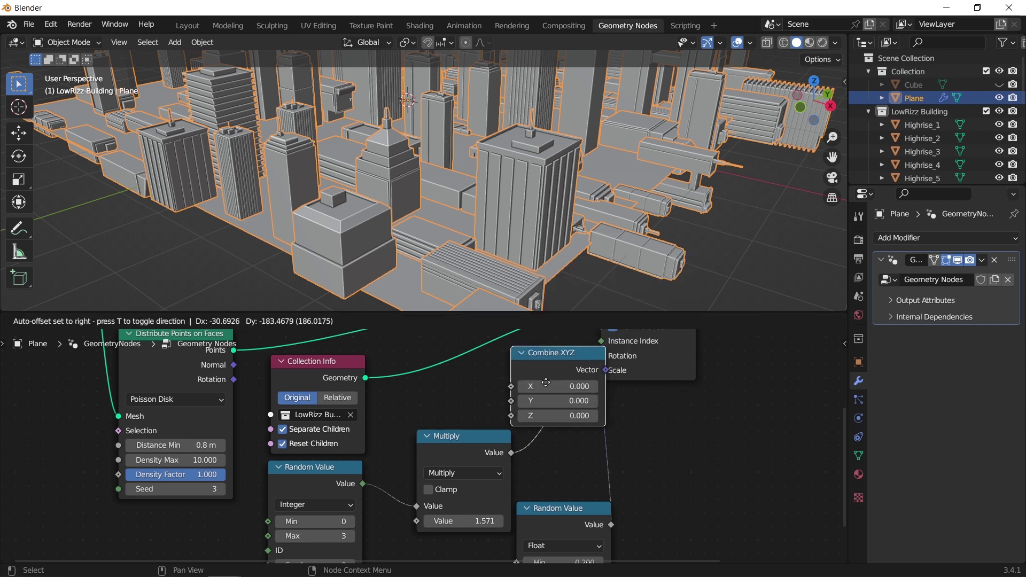
pyautogui.click(531, 382)
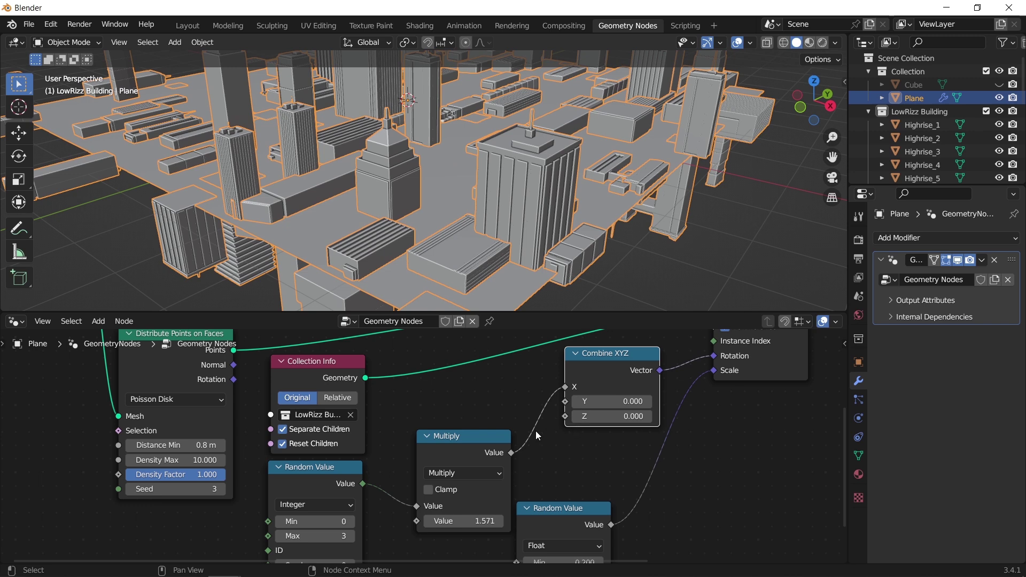
pyautogui.moveTo(565, 386); pyautogui.dragTo(561, 417)
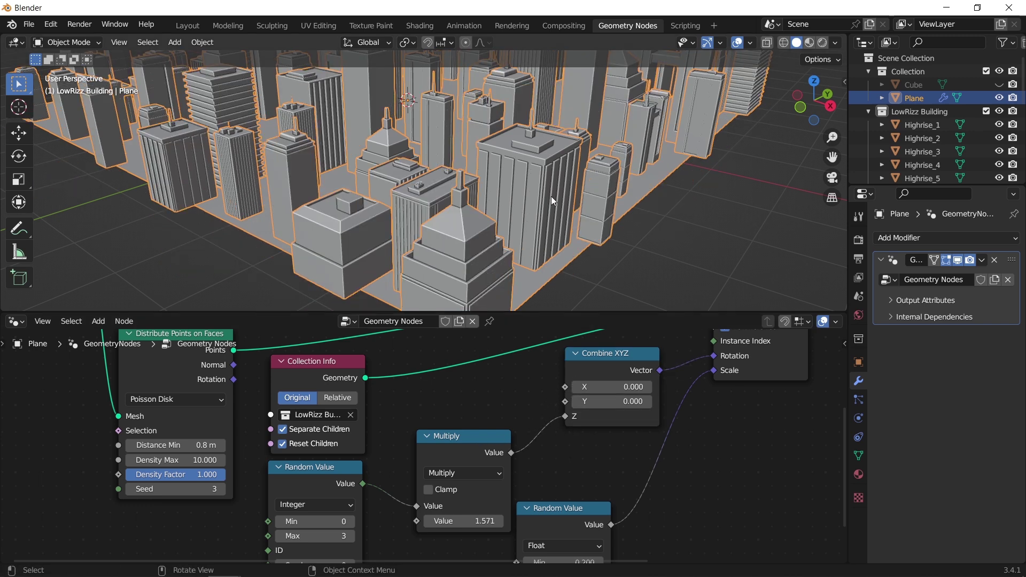
# Orbit the viewport around the city to check the upright, rotated buildings.
pyautogui.scroll(-1, 596, 195)
pyautogui.scroll(5, 594, 233)
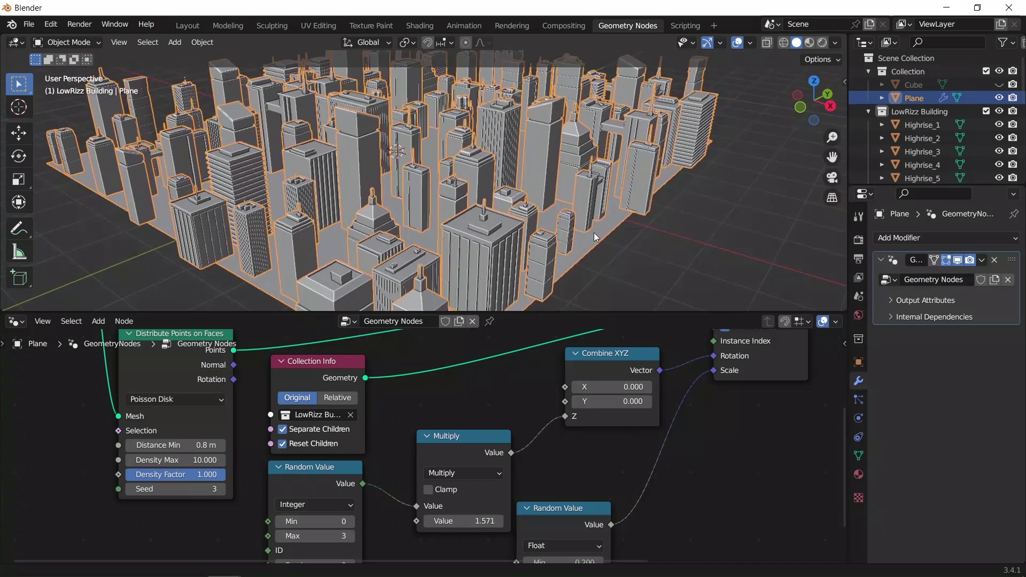
pyautogui.moveTo(593, 239); pyautogui.dragTo(556, 186, button='middle')
pyautogui.scroll(4, 519, 202)
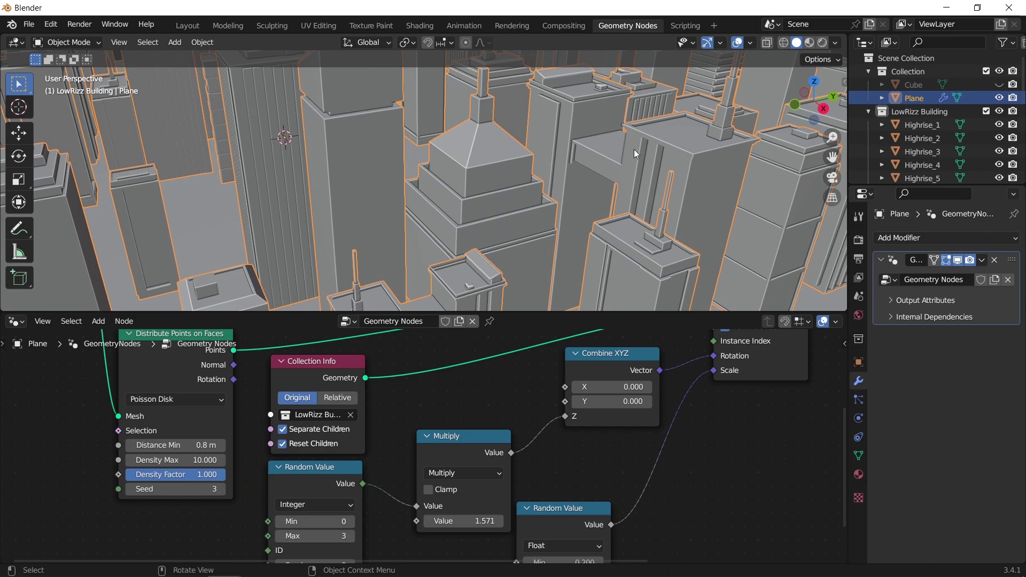
pyautogui.scroll(-5, 633, 149)
pyautogui.moveTo(579, 172); pyautogui.dragTo(541, 228, button='middle')
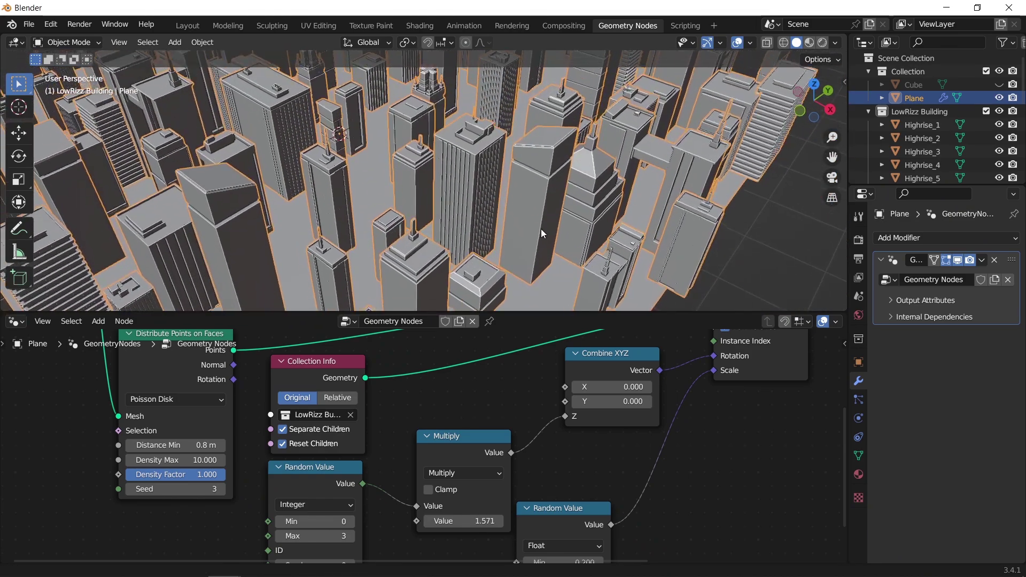
pyautogui.scroll(-4, 532, 246)
pyautogui.moveTo(494, 280); pyautogui.dragTo(540, 183, button='middle')
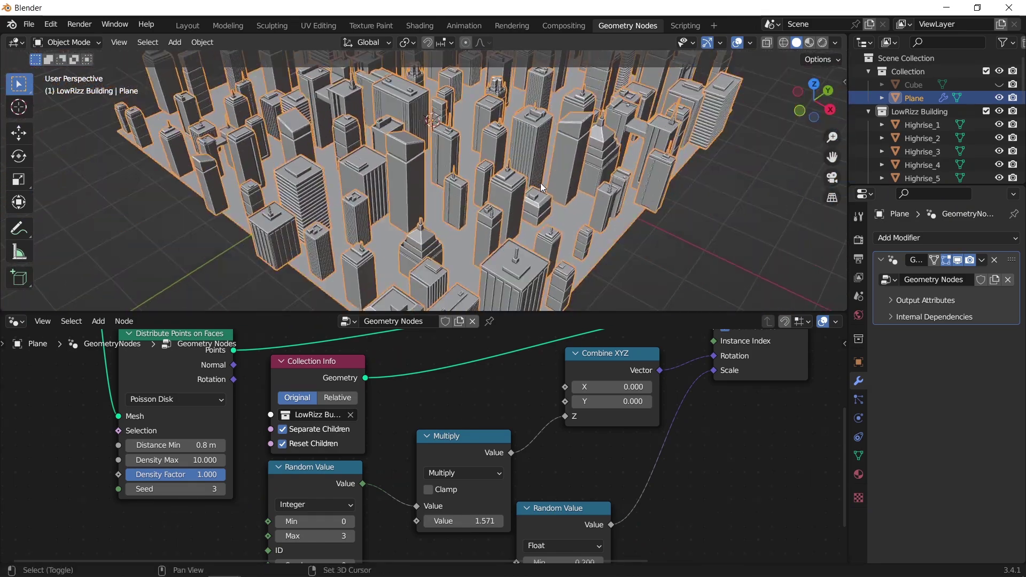
pyautogui.scroll(6, 545, 219)
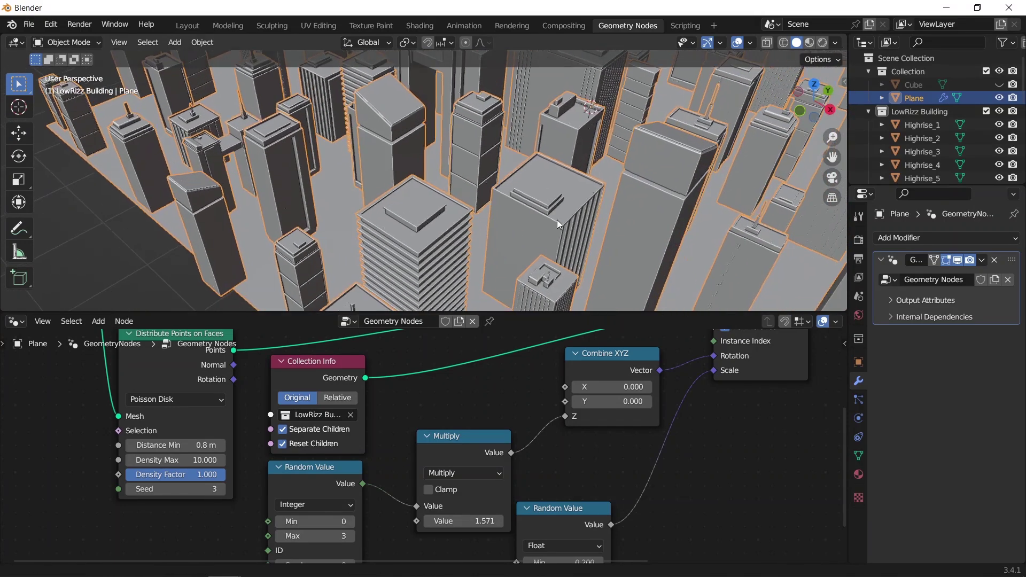
# Raise the random rotation Seed to 5.
pyautogui.moveTo(394, 500); pyautogui.dragTo(426, 464, button='middle')
pyautogui.click(382, 530)
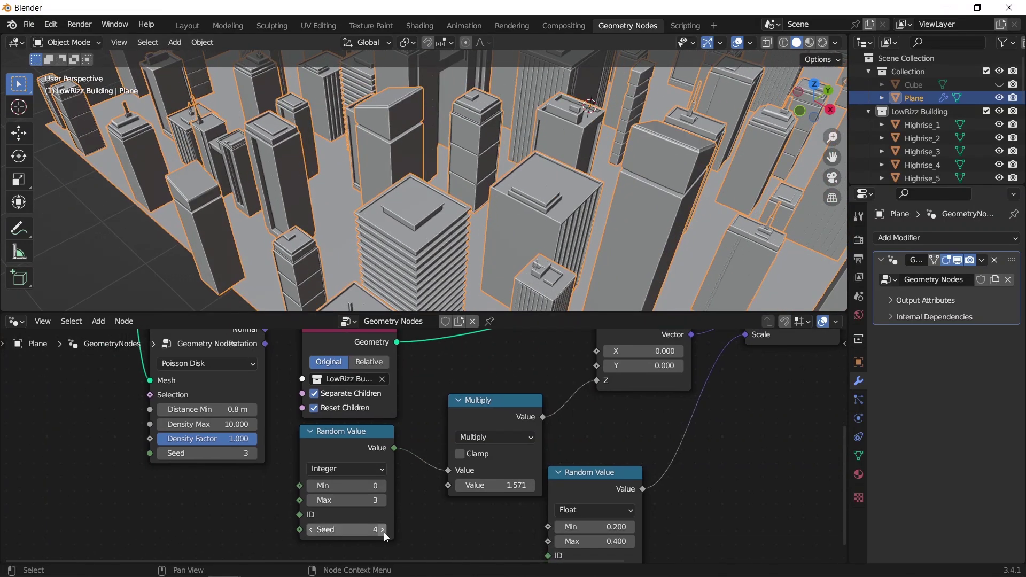
pyautogui.click(384, 532)
pyautogui.scroll(-3, 556, 480)
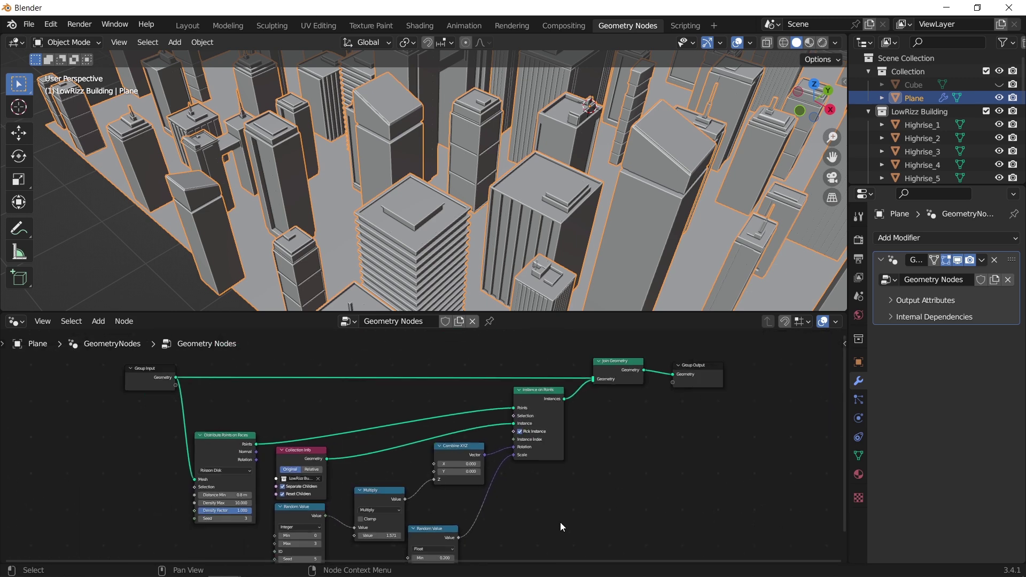
# Move the instancing and output nodes right and raise Distribute Points on Faces and Group Input.
pyautogui.keyDown('ctrl'); pyautogui.scroll(-3, 604, 454); pyautogui.keyUp('ctrl')
pyautogui.moveTo(674, 348); pyautogui.dragTo(481, 450)
pyautogui.moveTo(503, 407); pyautogui.dragTo(601, 402)
pyautogui.moveTo(218, 439); pyautogui.dragTo(273, 424, button='middle')
pyautogui.click(216, 430)
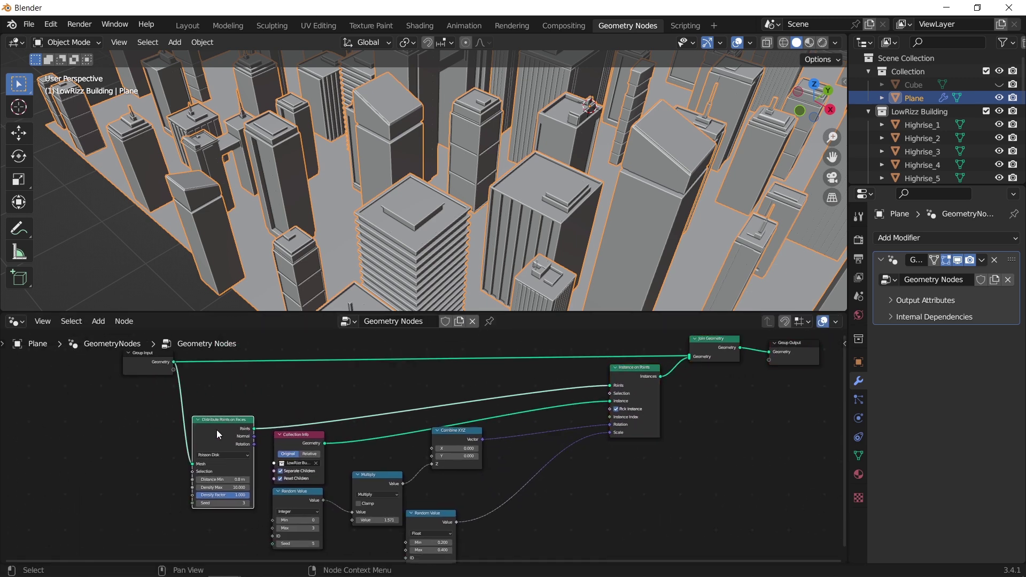
pyautogui.moveTo(216, 430); pyautogui.dragTo(219, 390)
pyautogui.moveTo(219, 389); pyautogui.dragTo(219, 442, button='middle')
pyautogui.moveTo(152, 405); pyautogui.dragTo(150, 365)
pyautogui.moveTo(224, 433); pyautogui.dragTo(224, 406)
pyautogui.moveTo(419, 448); pyautogui.dragTo(395, 448, button='middle')
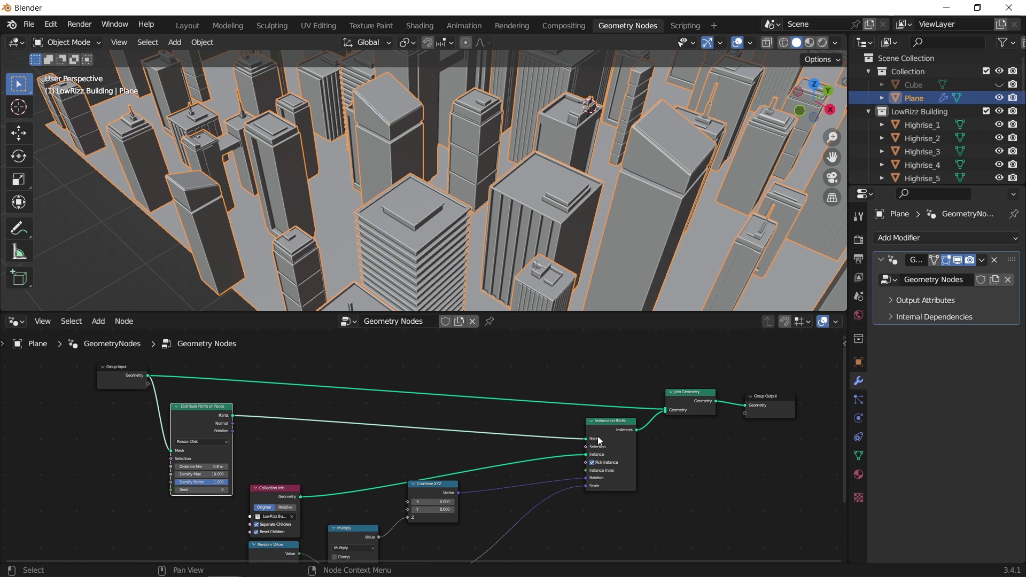
# Reposition the Collection Info and Combine XYZ nodes near Instance on Points.
pyautogui.click(611, 433)
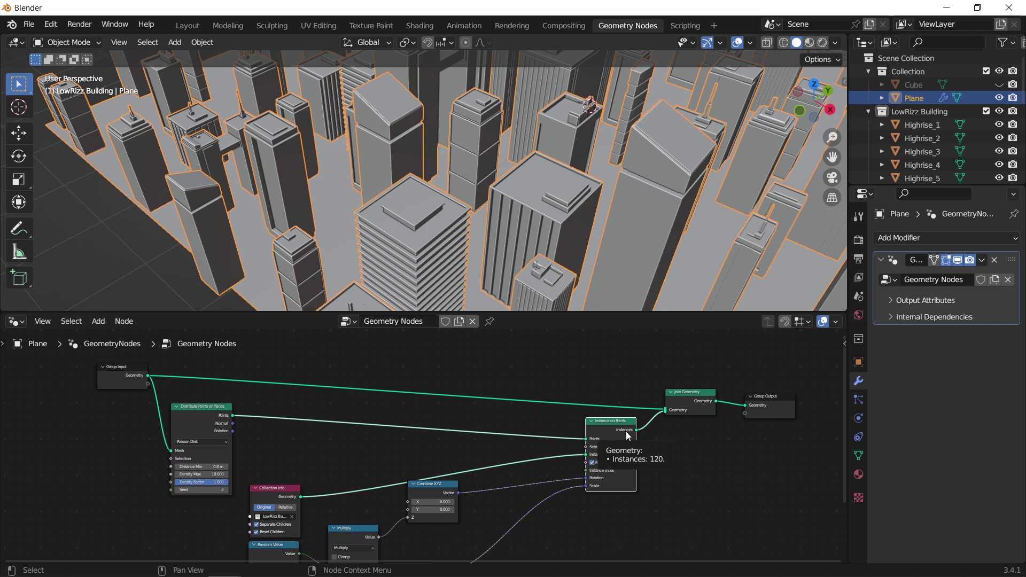
pyautogui.moveTo(768, 406)
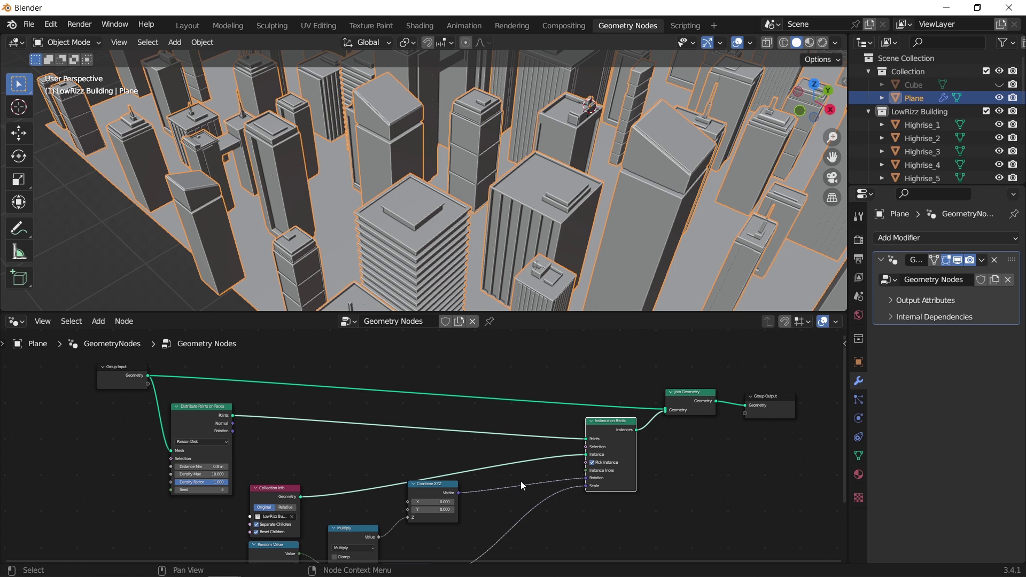
pyautogui.keyDown('shift'); pyautogui.scroll(-5, 523, 485); pyautogui.keyUp('shift')
pyautogui.moveTo(506, 486); pyautogui.dragTo(607, 428, button='middle')
pyautogui.scroll(1, 326, 393)
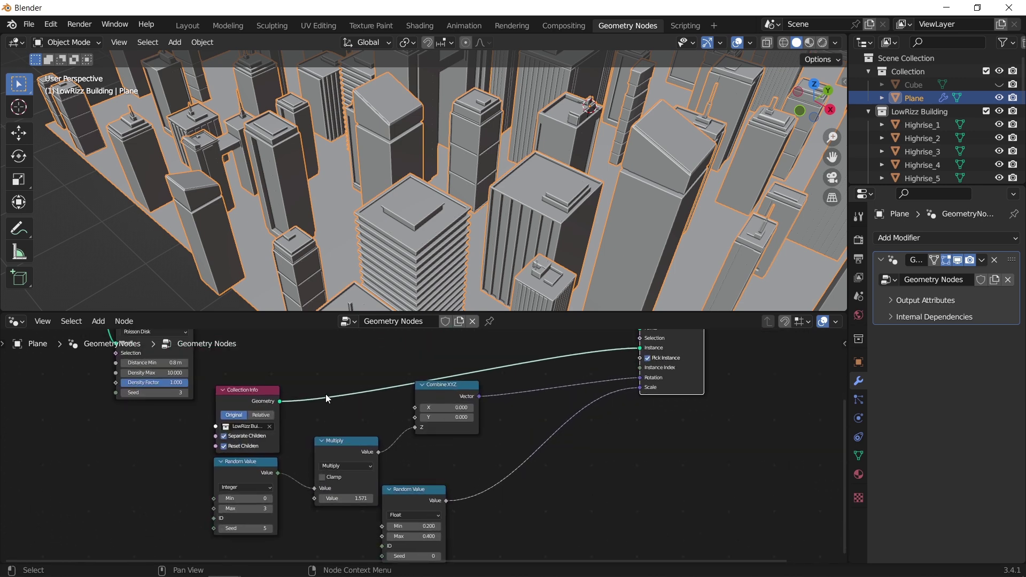
pyautogui.keyDown('shift'); pyautogui.scroll(3, 325, 398); pyautogui.keyUp('shift')
pyautogui.moveTo(243, 457); pyautogui.dragTo(418, 393)
pyautogui.moveTo(434, 463); pyautogui.dragTo(421, 477)
pyautogui.click(642, 425)
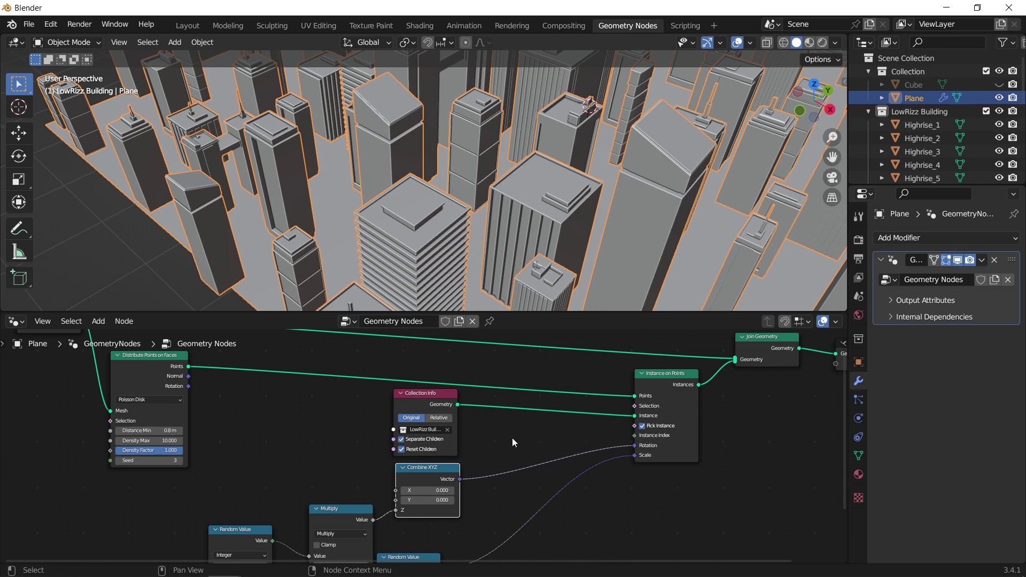
# Move the Multiply and both Random Value nodes up into a compact group.
pyautogui.moveTo(492, 497); pyautogui.dragTo(520, 433, button='middle')
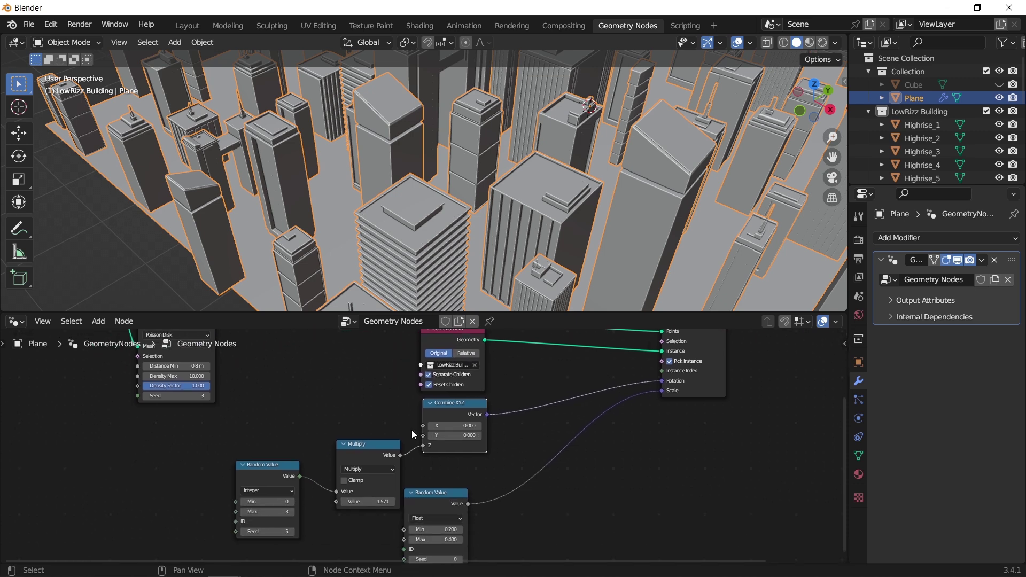
pyautogui.moveTo(372, 420); pyautogui.dragTo(288, 476)
pyautogui.press('g')
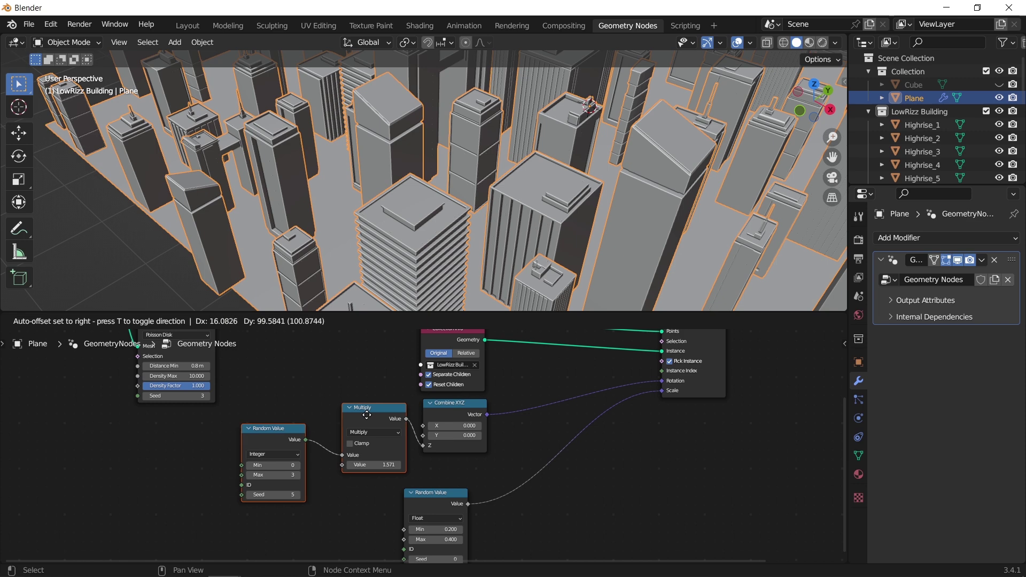
pyautogui.click(304, 413)
pyautogui.moveTo(274, 435); pyautogui.dragTo(299, 416)
pyautogui.moveTo(536, 520); pyautogui.dragTo(558, 497, button='middle')
pyautogui.moveTo(452, 470); pyautogui.dragTo(470, 452)
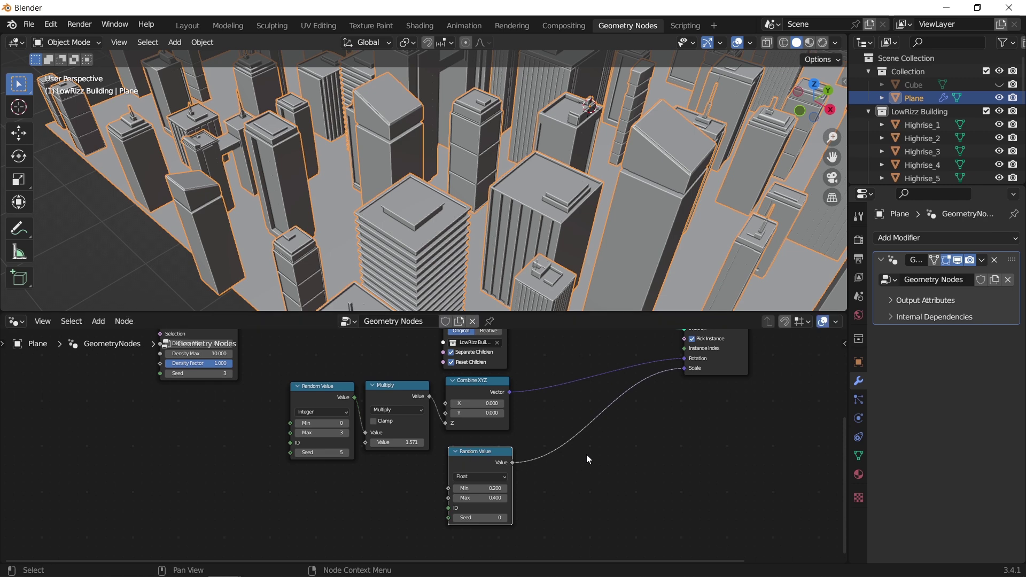
pyautogui.scroll(-2, 600, 435)
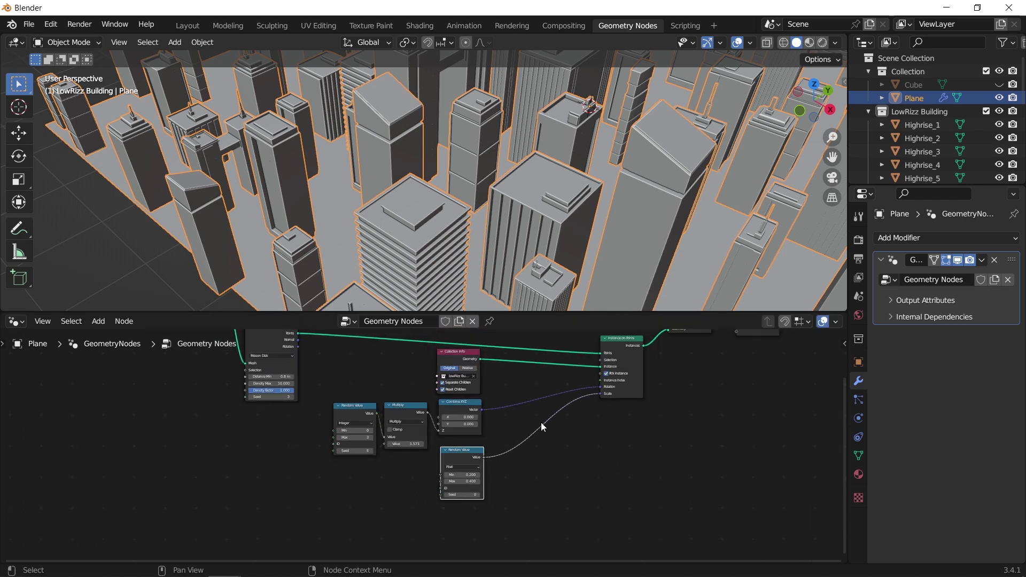
pyautogui.moveTo(543, 426); pyautogui.dragTo(513, 478, button='middle')
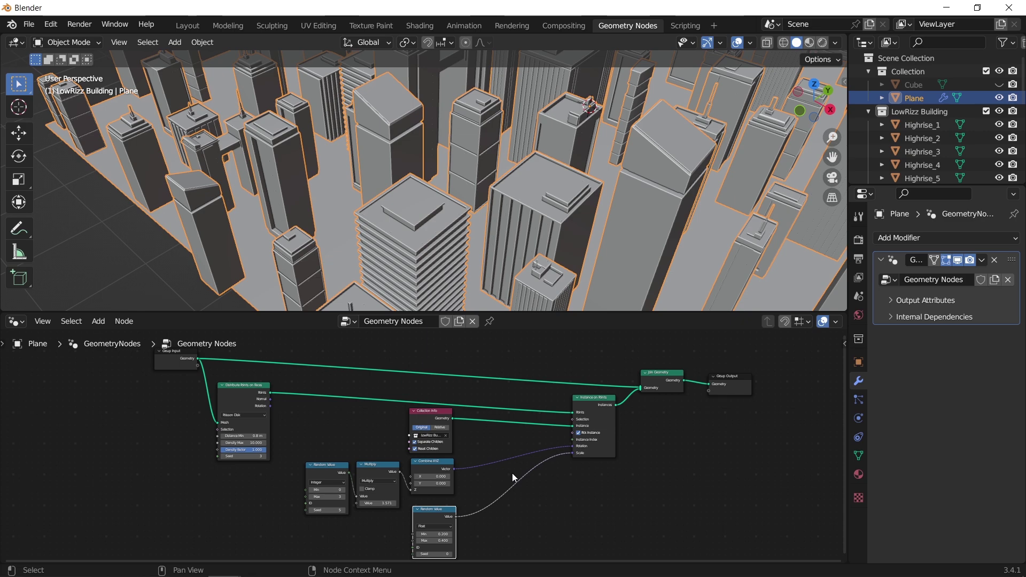
# Orbit the viewport out and lower to show the whole scattered city.
pyautogui.scroll(-5, 519, 256)
pyautogui.moveTo(533, 264); pyautogui.dragTo(525, 236, button='middle')
pyautogui.click(583, 261)
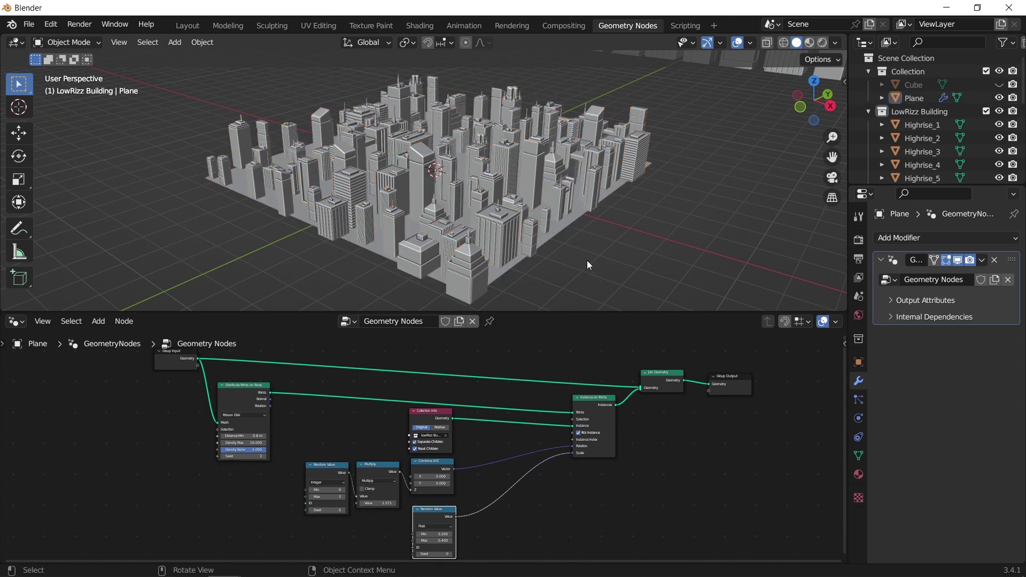
pyautogui.moveTo(586, 260); pyautogui.dragTo(581, 216, button='middle')
pyautogui.hotkey('shift', 'a')
pyautogui.moveTo(582, 219)
pyautogui.click(631, 220)
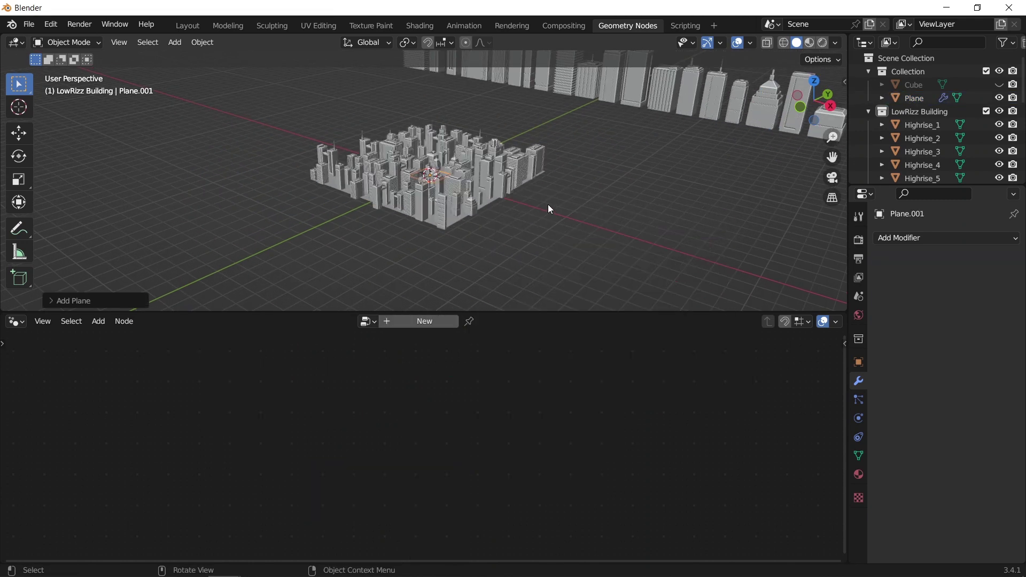
pyautogui.press('g')
pyautogui.click(630, 243)
pyautogui.moveTo(632, 245); pyautogui.dragTo(607, 234, button='middle')
pyautogui.press('s')
pyautogui.click(2, 204)
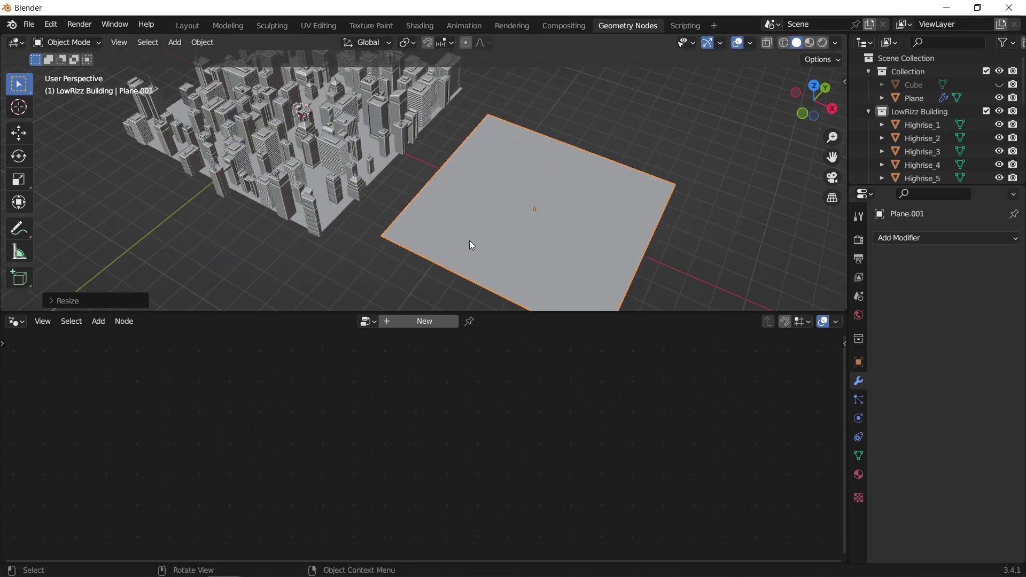
pyautogui.press('Tab')
pyautogui.hotkey('ctrl', 'r')
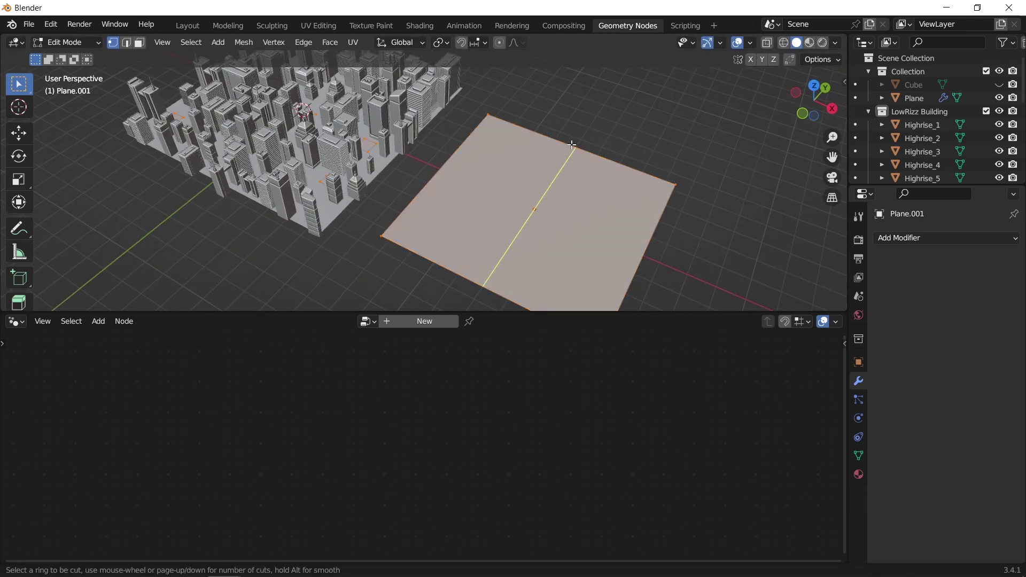
pyautogui.click(572, 144)
pyautogui.hotkey('ctrl', 'r')
pyautogui.click(607, 220)
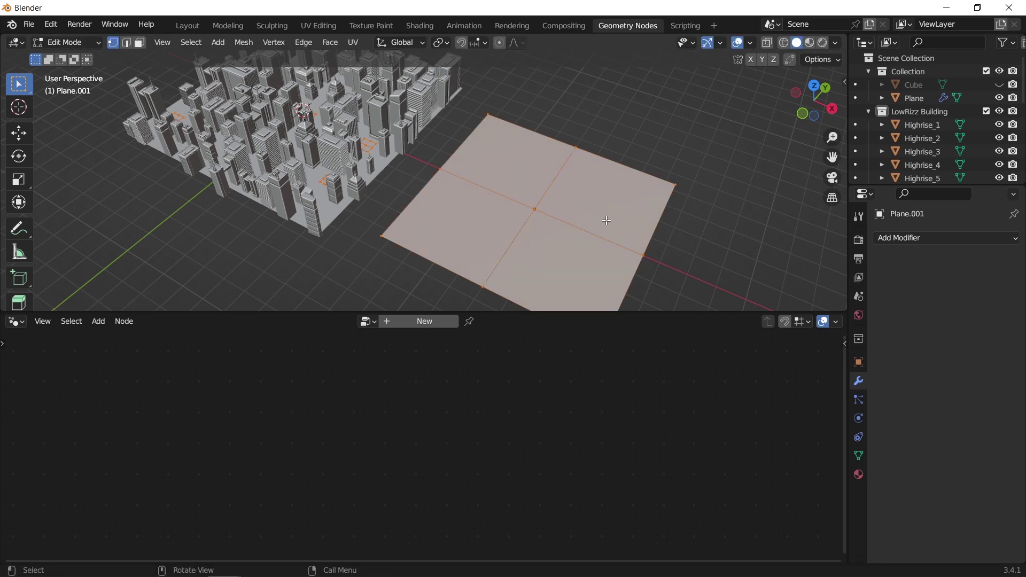
pyautogui.press('i')
pyautogui.press('i')
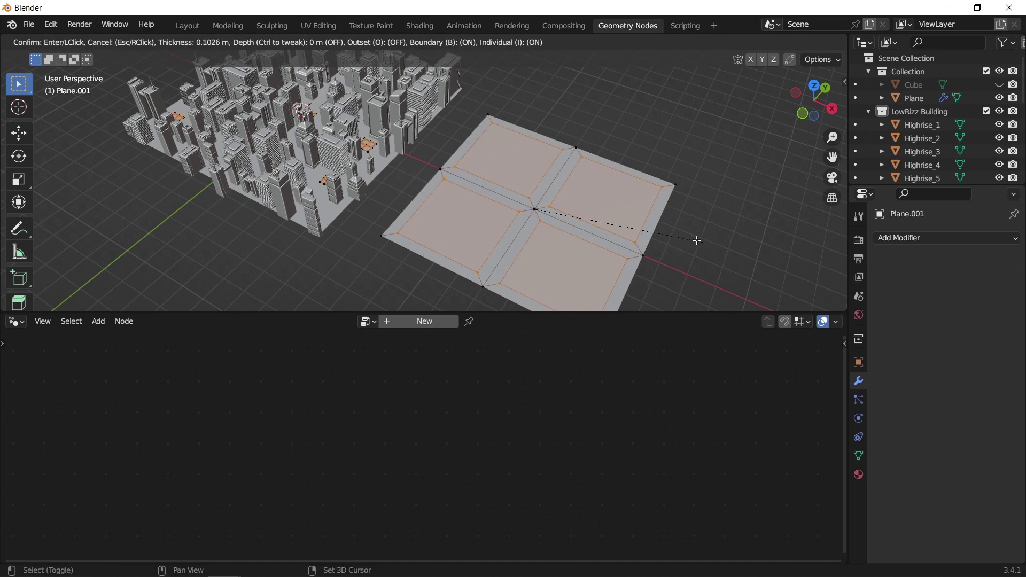
pyautogui.click(697, 241)
pyautogui.moveTo(577, 230); pyautogui.dragTo(564, 196, button='middle')
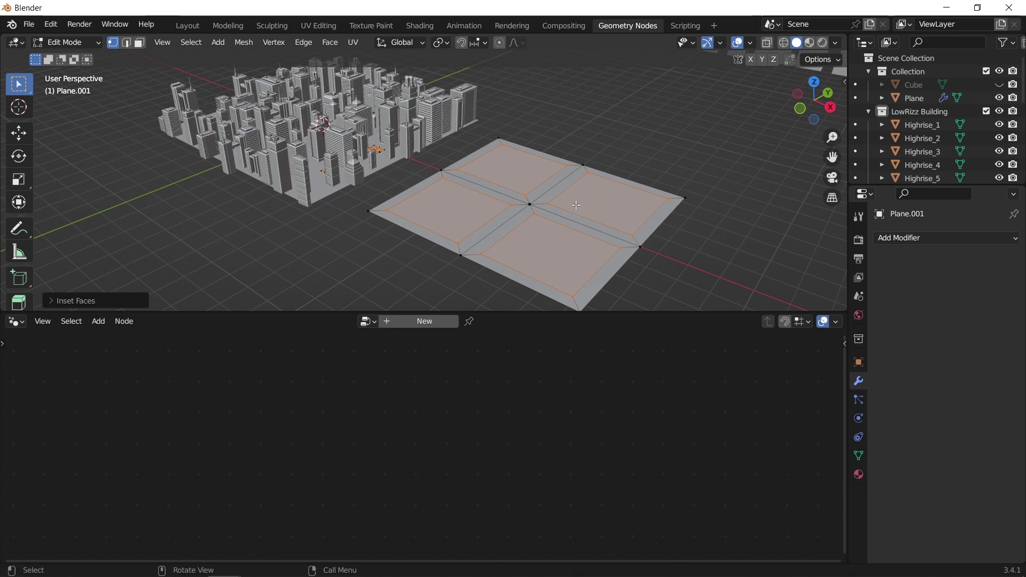
pyautogui.press('p')
pyautogui.click(576, 204)
pyautogui.press('Tab')
pyautogui.click(629, 227)
pyautogui.press('g')
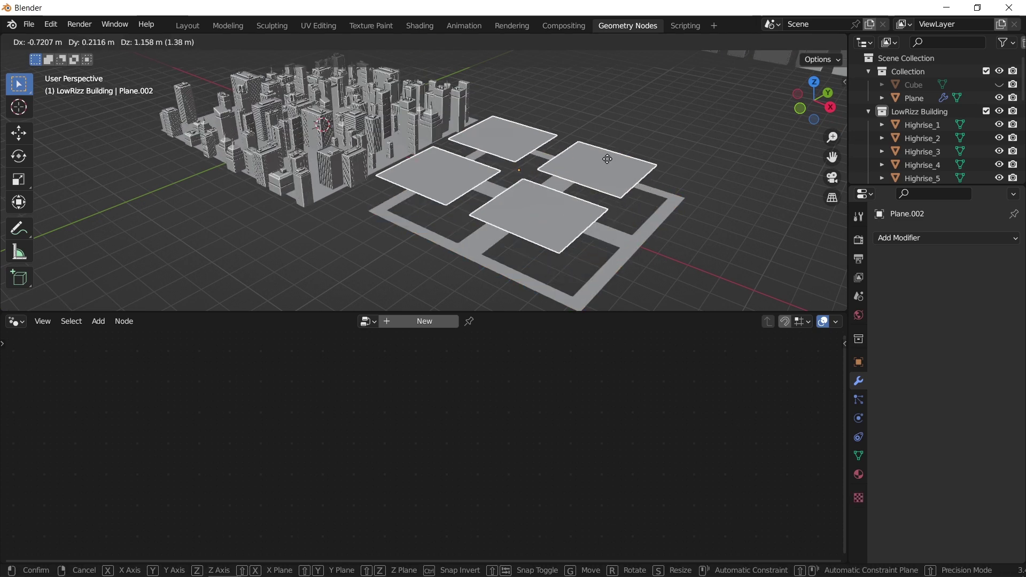
pyautogui.rightClick(643, 206)
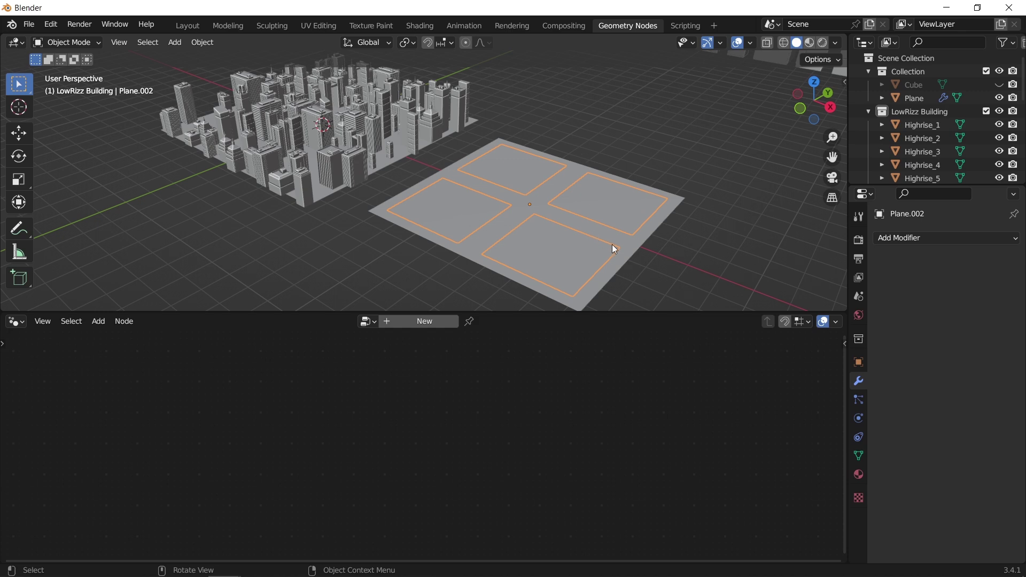
pyautogui.press('Delete')
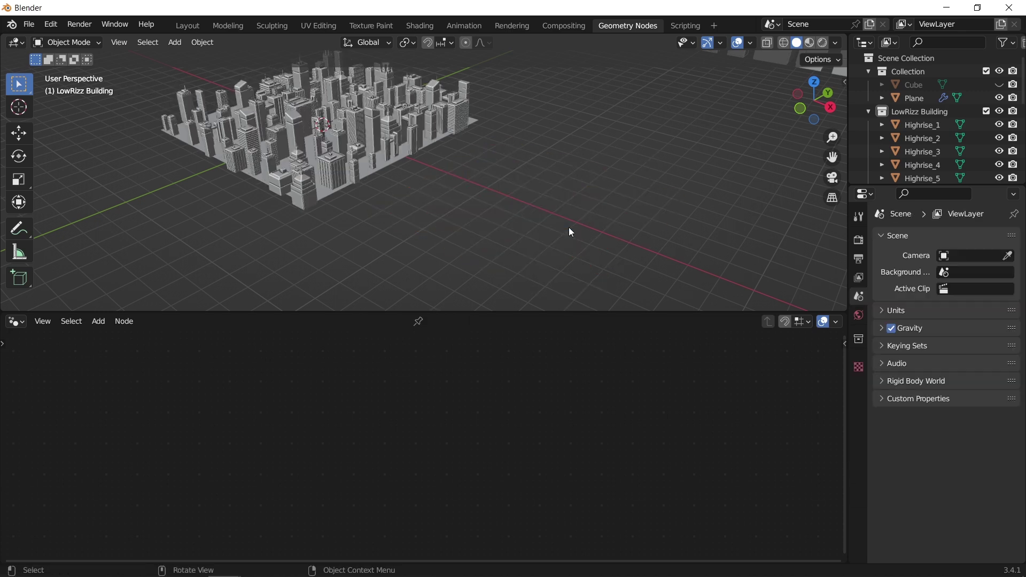
pyautogui.press('Home')
pyautogui.click(545, 215)
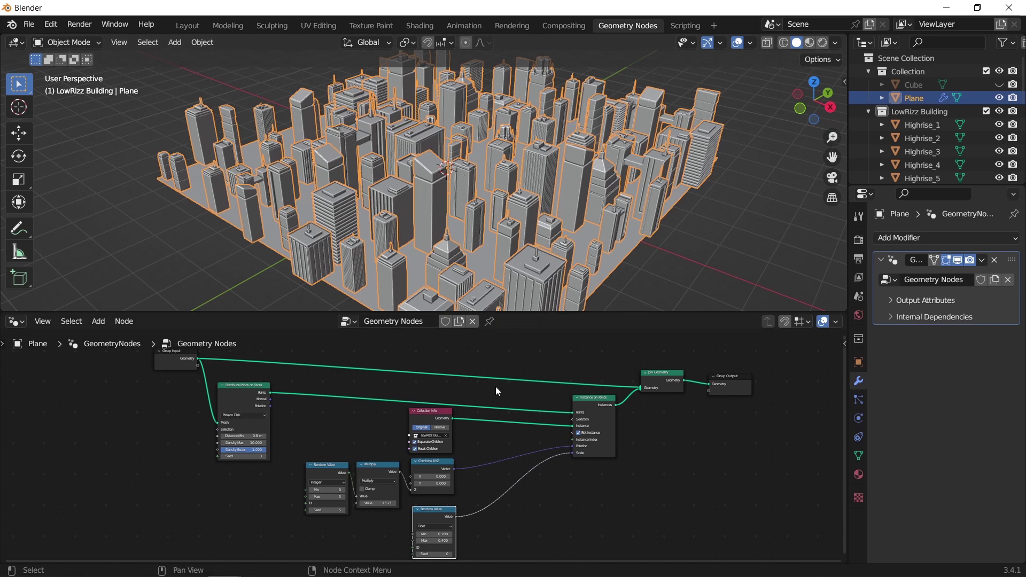
# Add a Raycast node whose Is Hit output drives the points' Selection.
pyautogui.scroll(4, 408, 431)
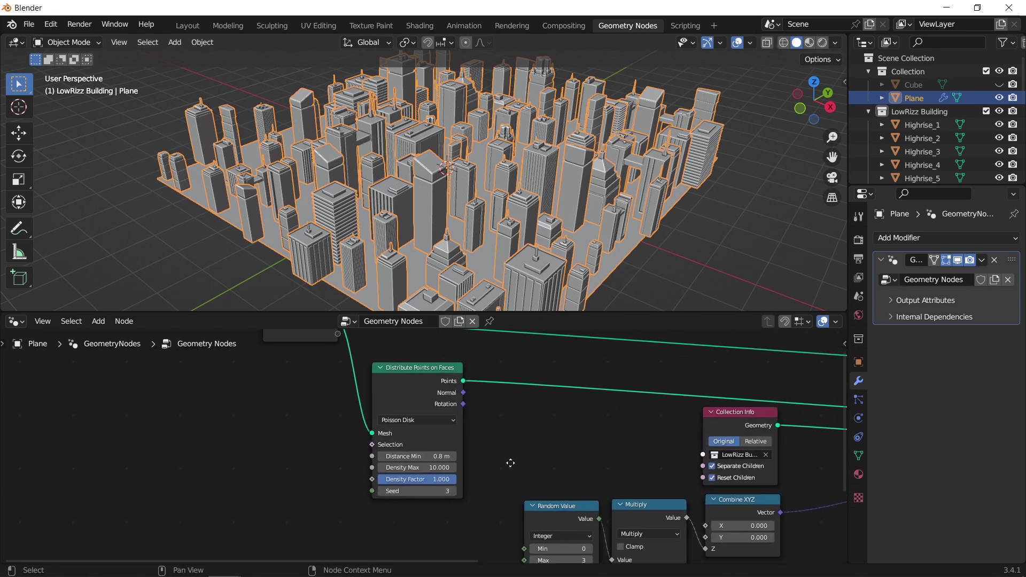
pyautogui.moveTo(545, 453); pyautogui.dragTo(450, 421)
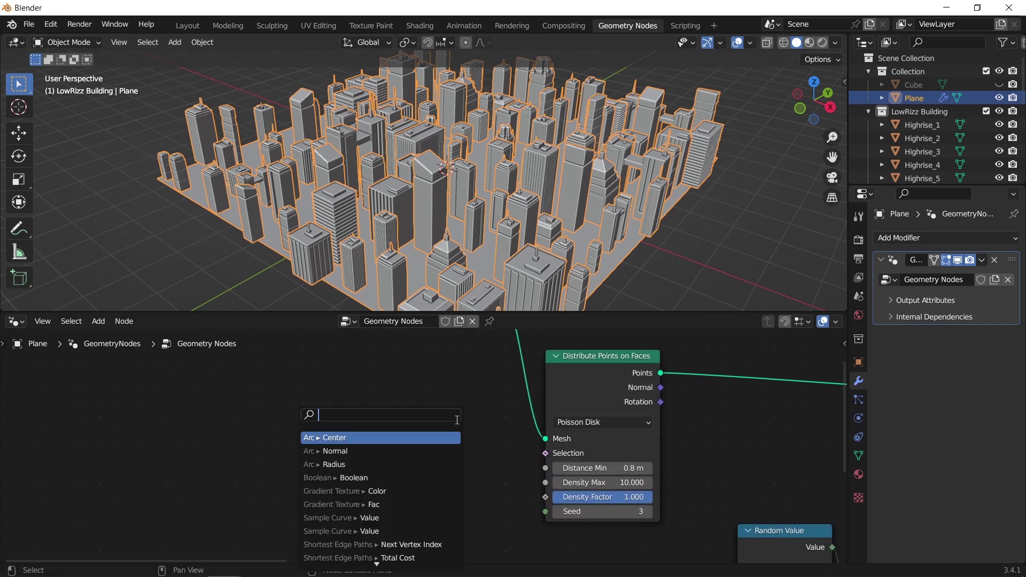
pyautogui.write('ray')
pyautogui.press('Return')
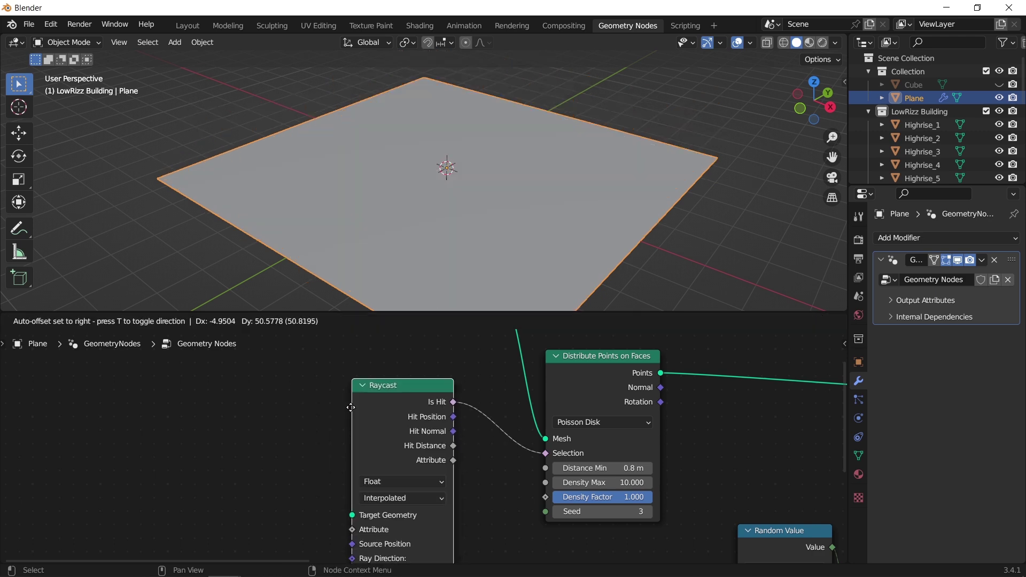
pyautogui.click(466, 436)
pyautogui.moveTo(412, 395); pyautogui.dragTo(329, 390)
# Insert a Boolean Math node set to Not between Is Hit and Selection.
pyautogui.hotkey('shift', 'a')
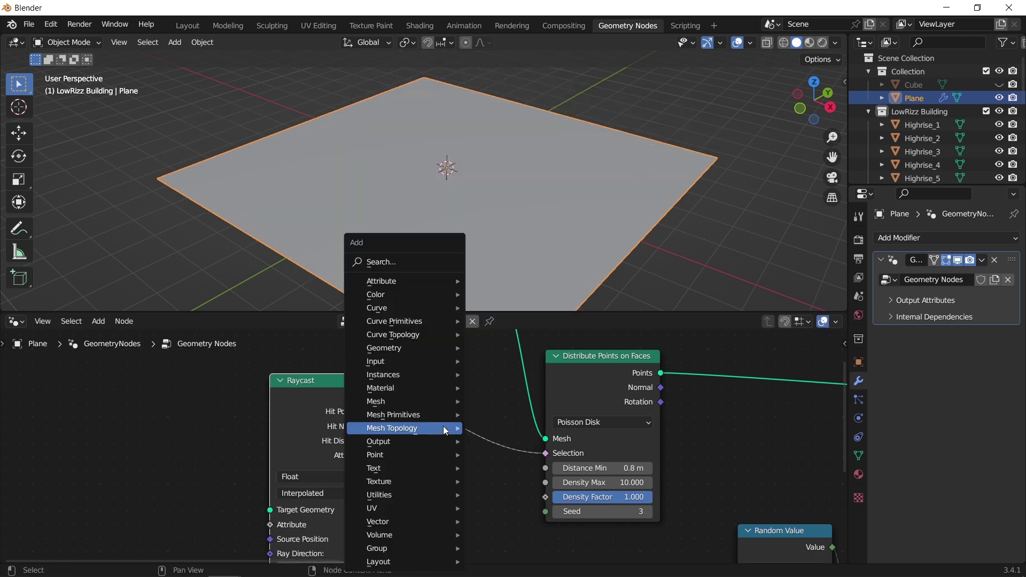
pyautogui.click(399, 267)
pyautogui.write('bool')
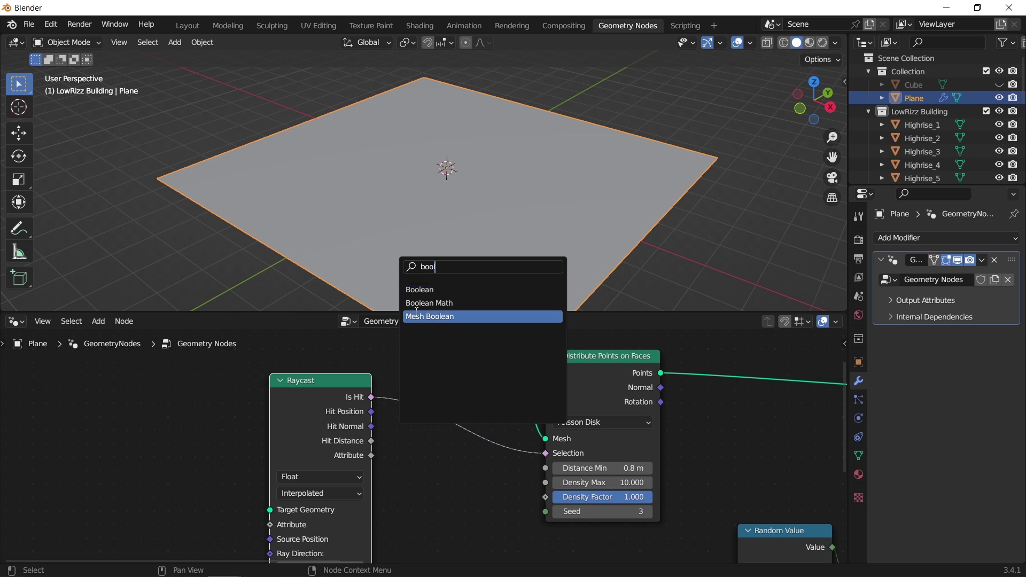
pyautogui.click(428, 303)
pyautogui.click(443, 439)
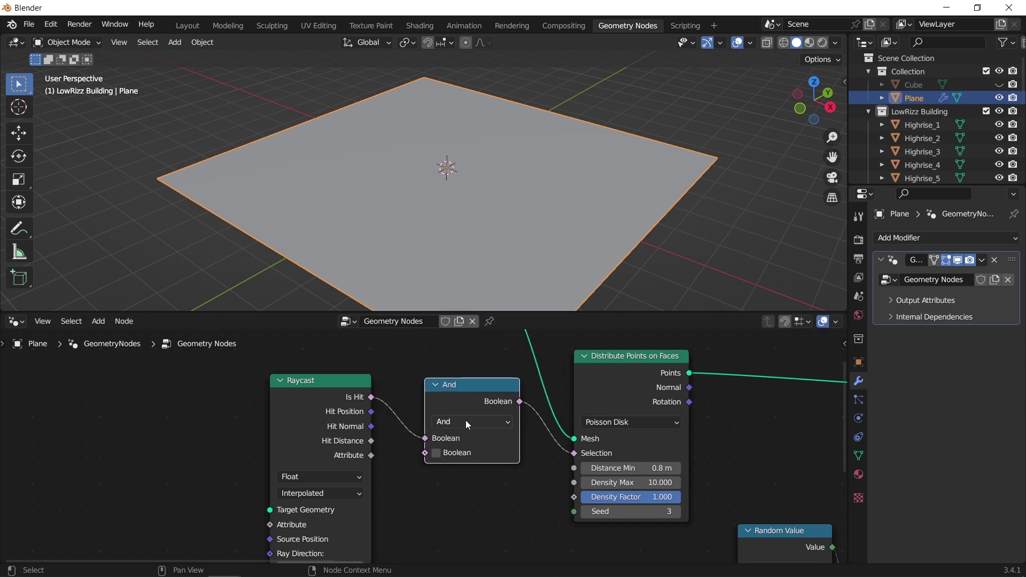
pyautogui.click(466, 420)
pyautogui.click(453, 377)
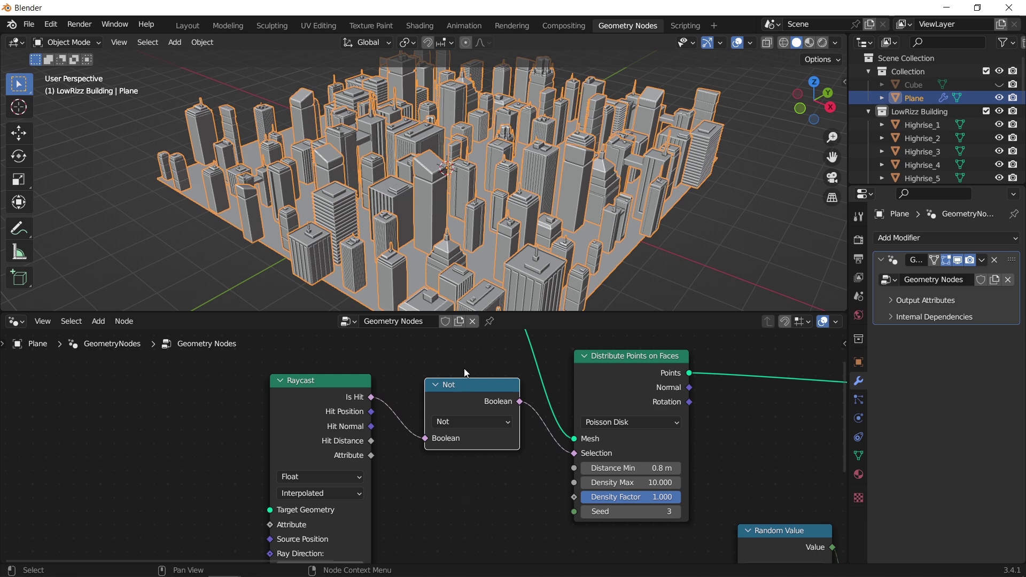
# Delete the Raycast and Not nodes and nudge Group Input slightly left.
pyautogui.moveTo(466, 364); pyautogui.dragTo(301, 474)
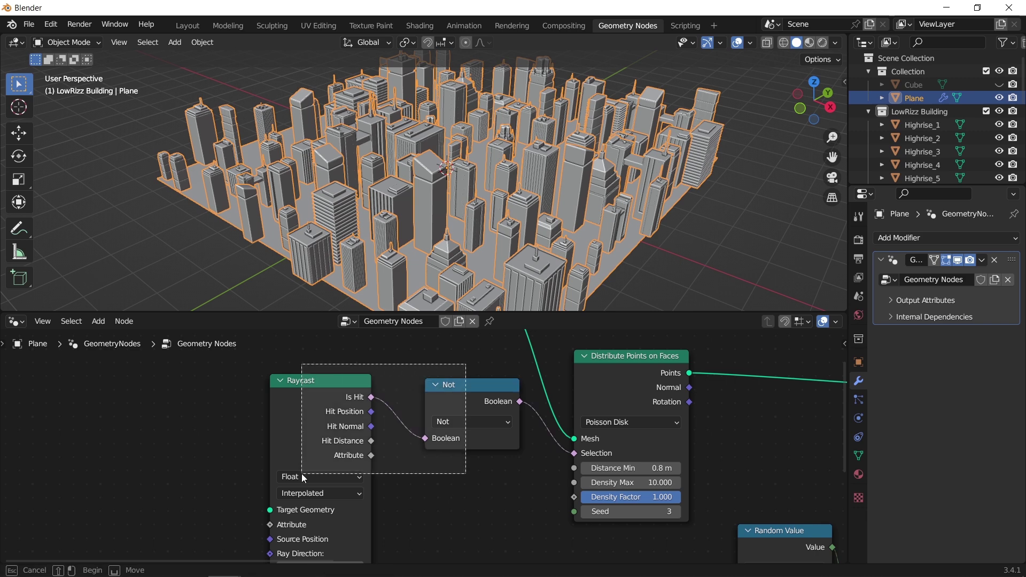
pyautogui.press('x')
pyautogui.scroll(-2, 498, 421)
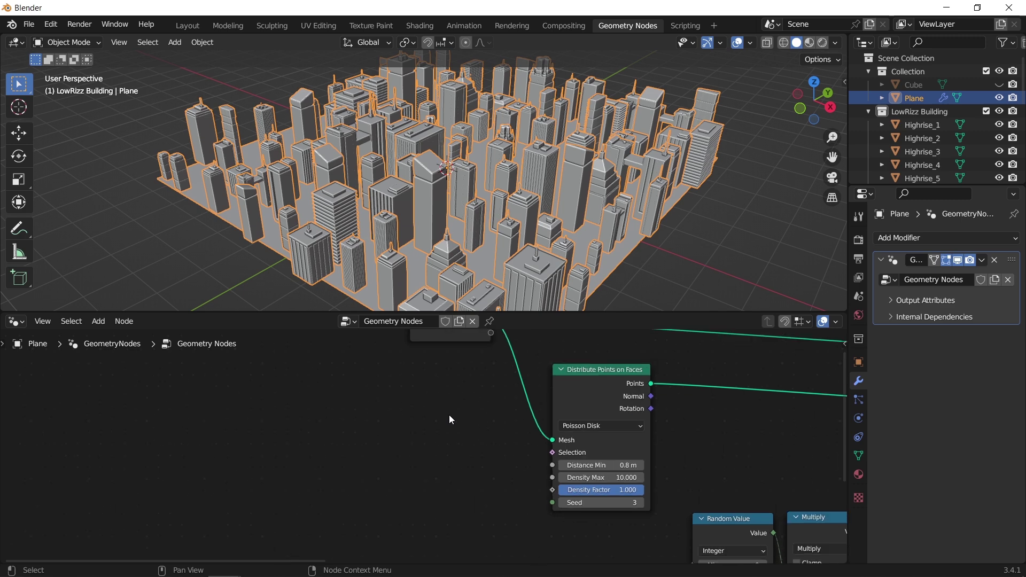
pyautogui.moveTo(449, 414); pyautogui.dragTo(423, 467, button='middle')
pyautogui.moveTo(442, 407); pyautogui.dragTo(409, 407)
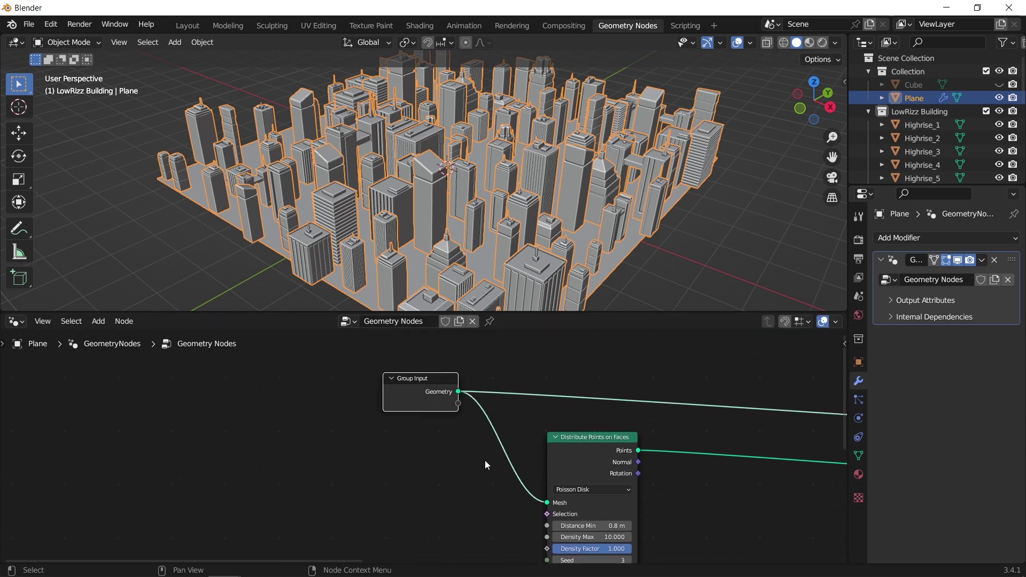
# Expose Selection as a Group Input and set the modifier input to read an attribute.
pyautogui.moveTo(548, 515); pyautogui.dragTo(465, 428)
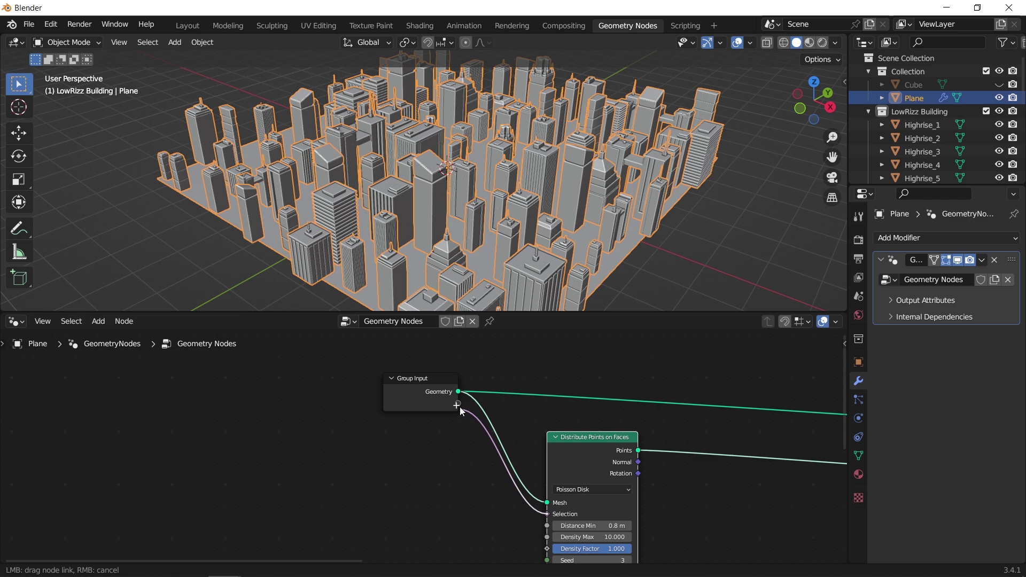
pyautogui.moveTo(458, 408); pyautogui.dragTo(457, 405)
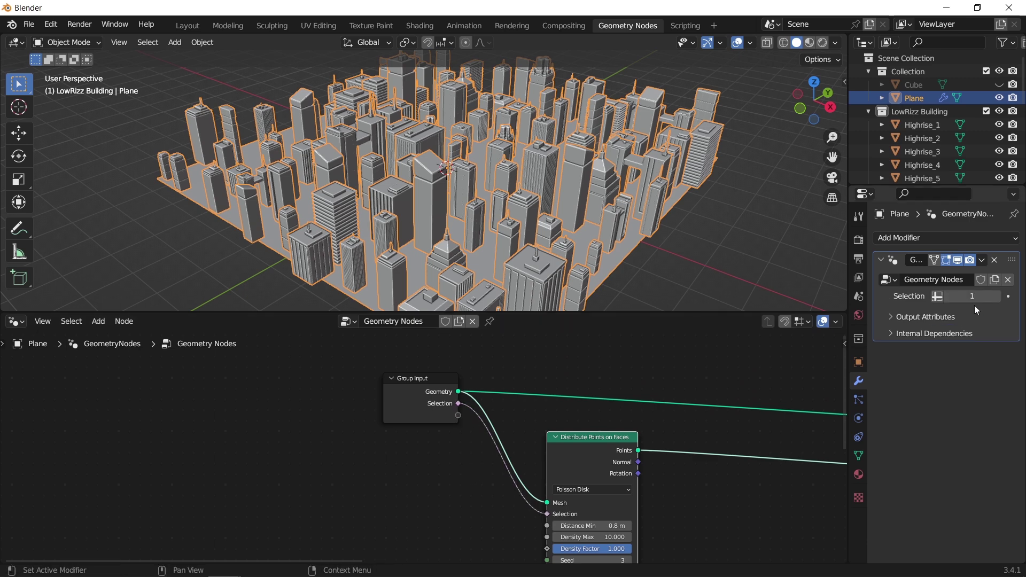
pyautogui.click(938, 296)
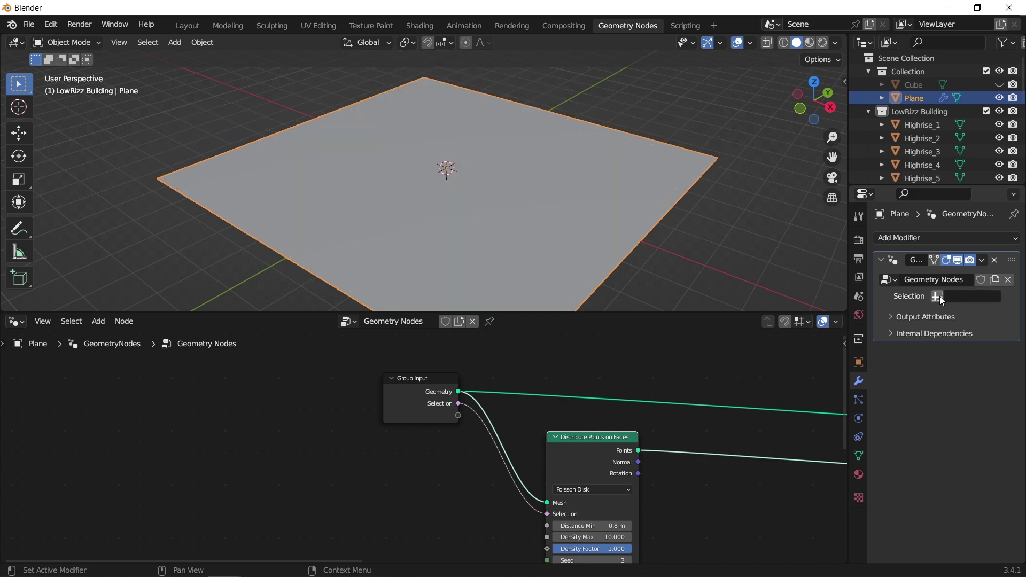
pyautogui.click(965, 296)
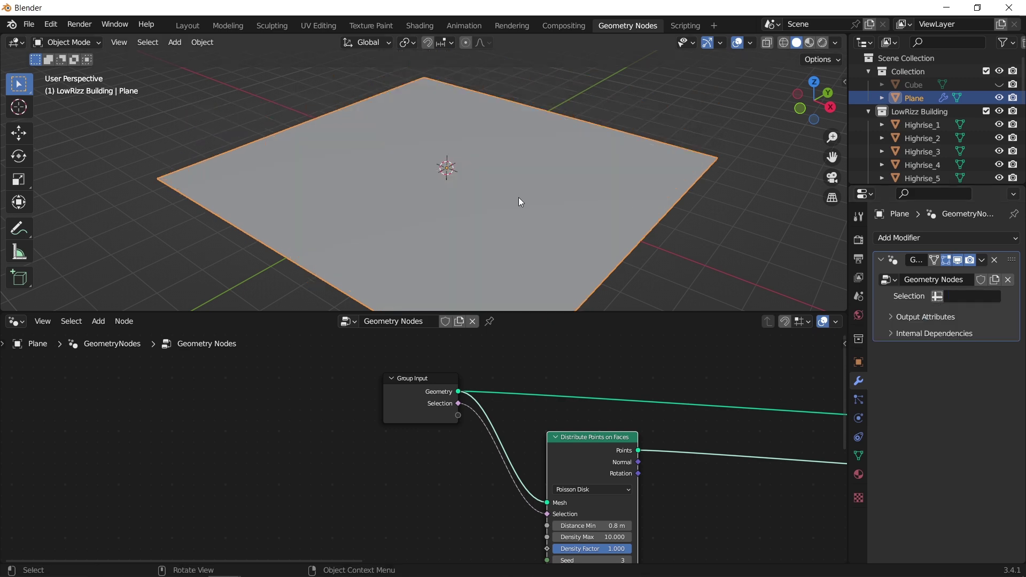
# Switch to Weight Paint mode and paint a weight gradient across the plane.
pyautogui.click(66, 43)
pyautogui.click(51, 107)
pyautogui.moveTo(279, 180); pyautogui.dragTo(527, 217)
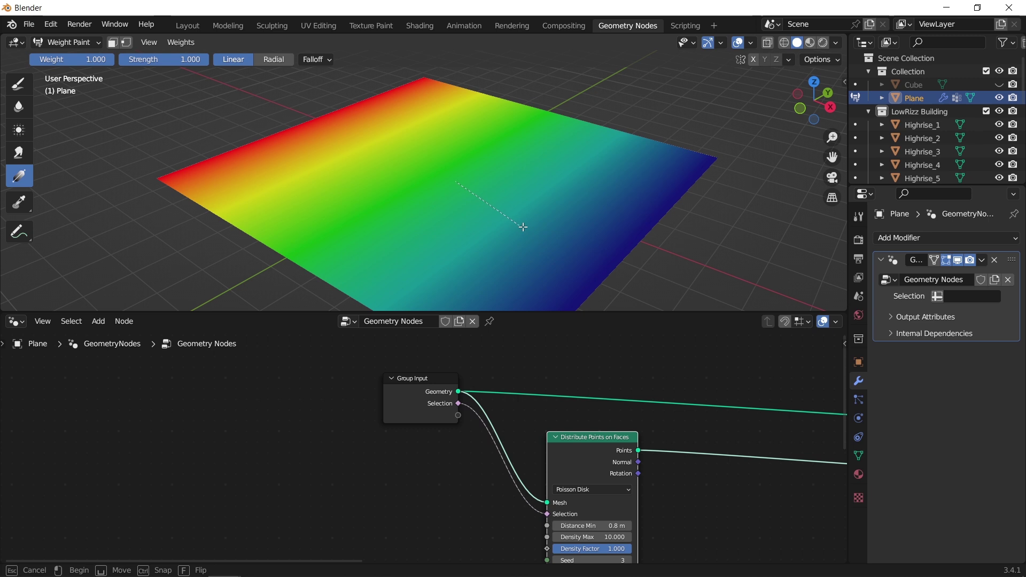
# Undo the weight gradient and subdivide the plane in Edit Mode with 30 cuts.
pyautogui.hotkey('ctrl', 'z')
pyautogui.press('Tab')
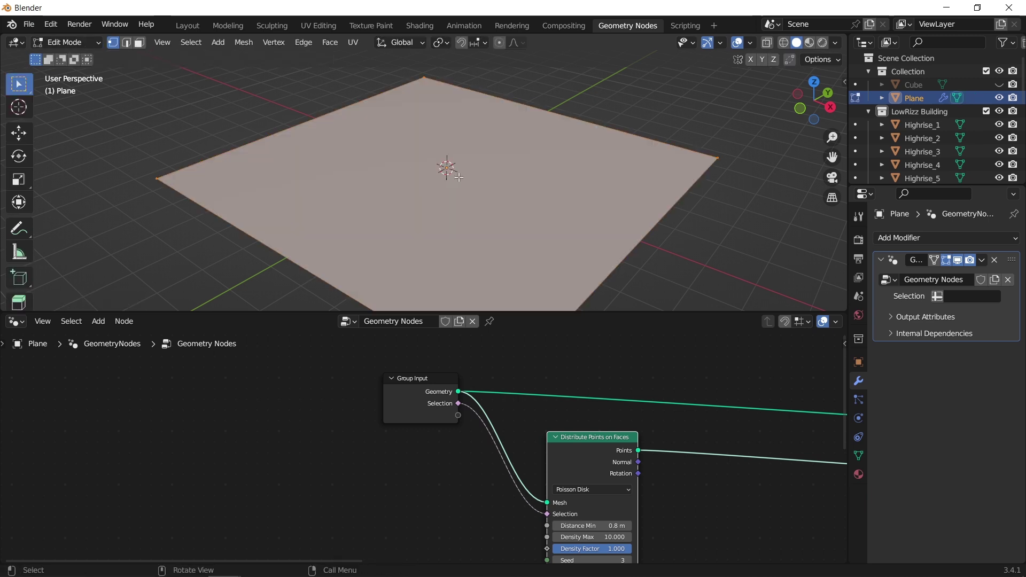
pyautogui.rightClick(458, 177)
pyautogui.click(458, 179)
pyautogui.click(108, 301)
pyautogui.click(172, 209)
pyautogui.write('30')
pyautogui.press('Return')
# In Weight Paint mode, paint a red-to-blue gradient and set the Selection attribute to Group.
pyautogui.click(67, 42)
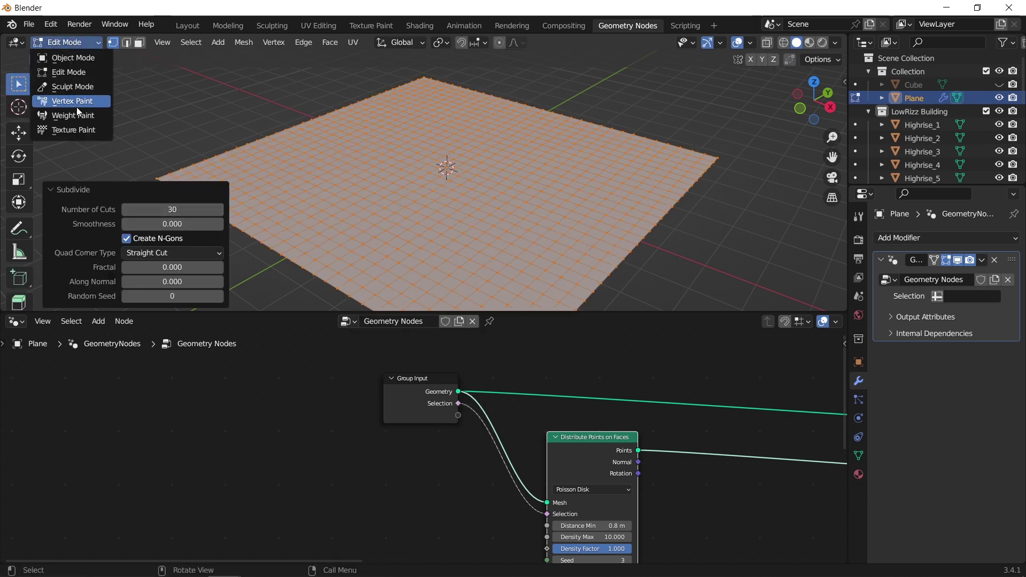
pyautogui.click(73, 115)
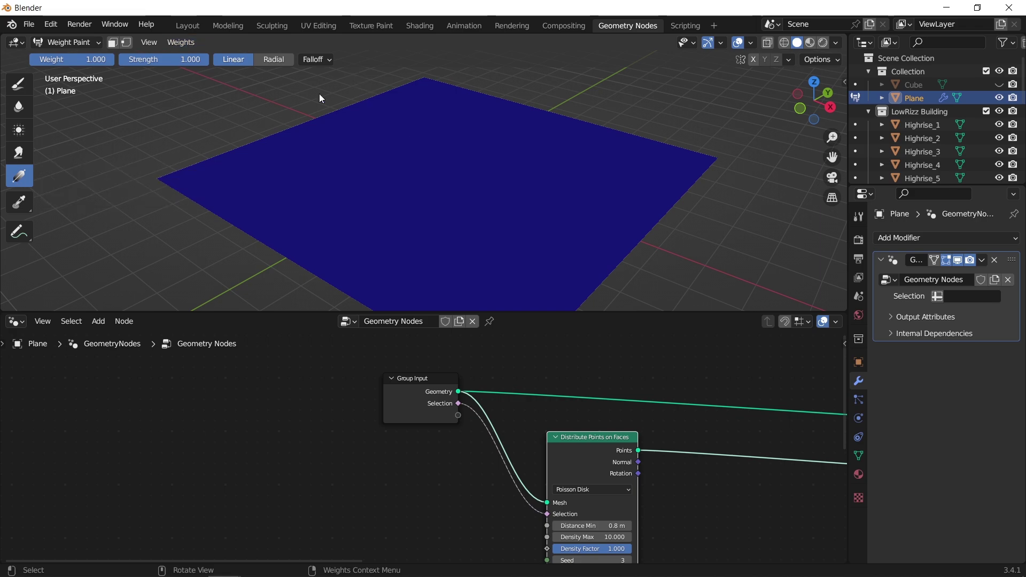
pyautogui.moveTo(346, 126); pyautogui.dragTo(800, 225)
pyautogui.click(970, 296)
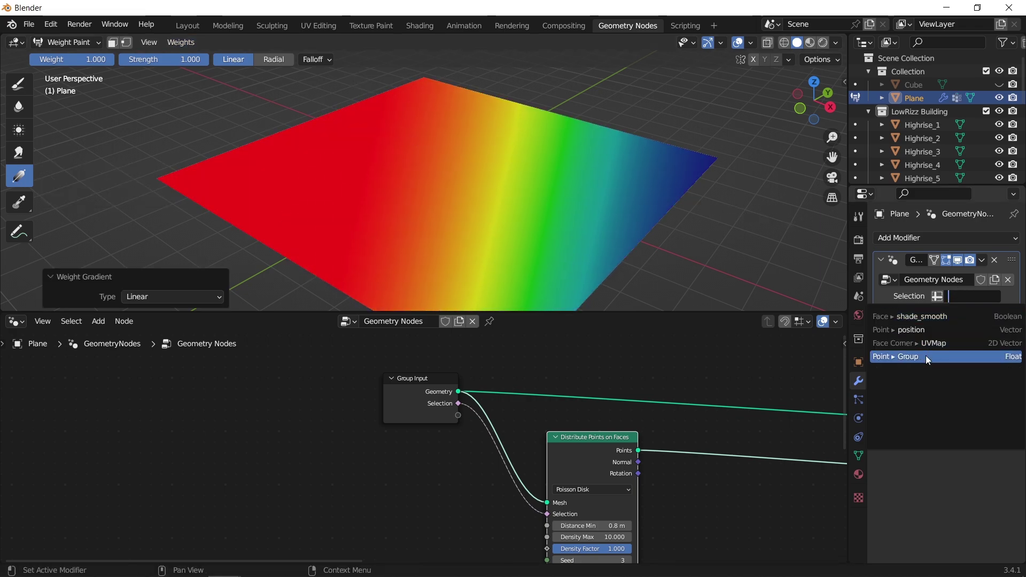
pyautogui.click(928, 357)
pyautogui.moveTo(614, 248); pyautogui.dragTo(498, 171, button='middle')
# Redo the red-to-blue weight gradient across the plane and reselect Group as the building Selection.
pyautogui.hotkey('ctrl', 'z')
pyautogui.hotkey('ctrl', 'z')
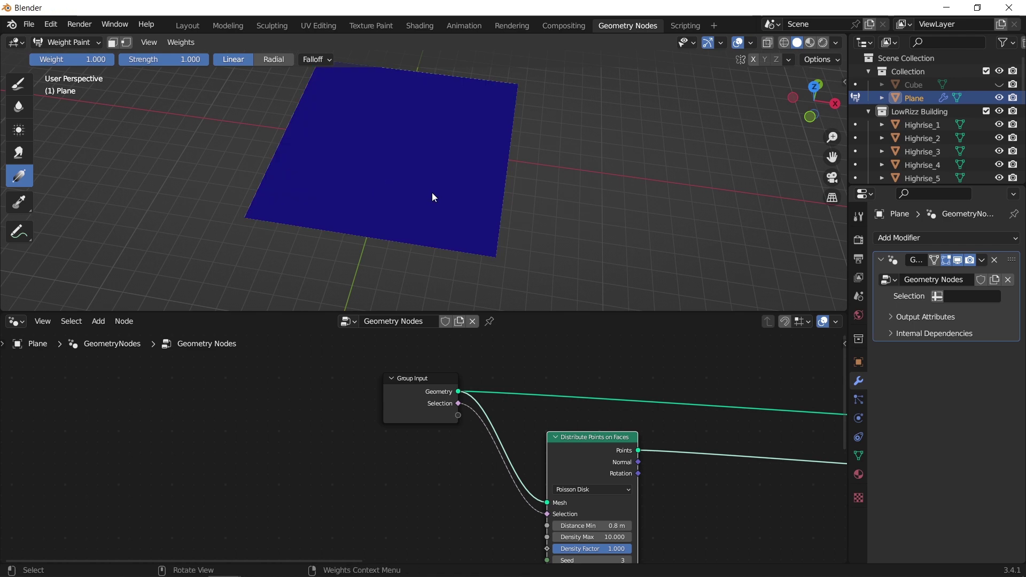
pyautogui.moveTo(433, 197); pyautogui.dragTo(330, 172, button='middle')
pyautogui.moveTo(330, 171); pyautogui.dragTo(637, 212)
pyautogui.click(970, 296)
pyautogui.click(928, 356)
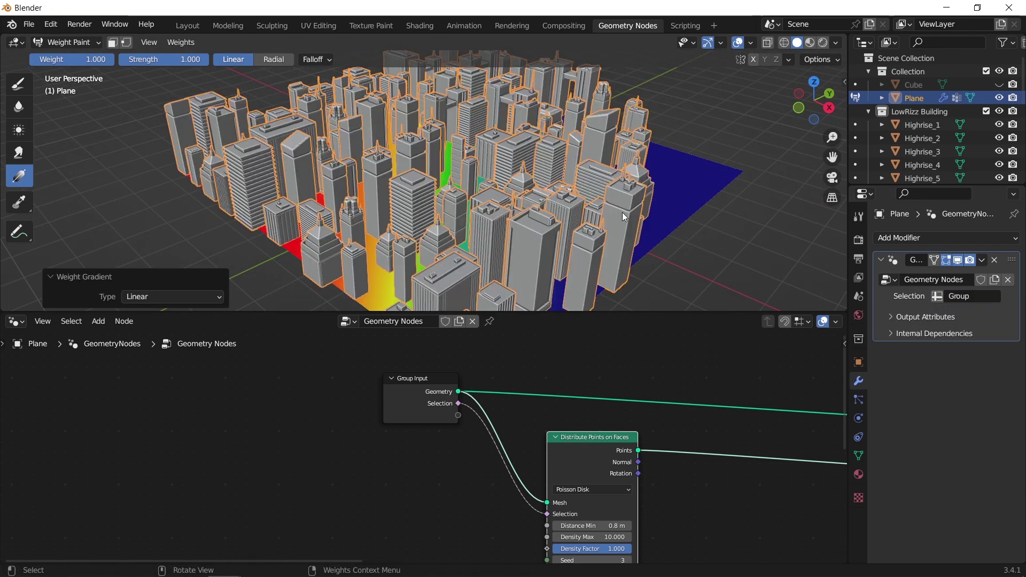
pyautogui.moveTo(624, 217)
pyautogui.mouseDown(button='middle')
pyautogui.moveTo(550, 269)
pyautogui.moveTo(497, 235)
pyautogui.mouseUp(button='middle')
# Switch to freehand drawing with a Subtract brush and erase weight in the plane's centre.
pyautogui.click(19, 84)
pyautogui.moveTo(581, 160); pyautogui.dragTo(545, 221)
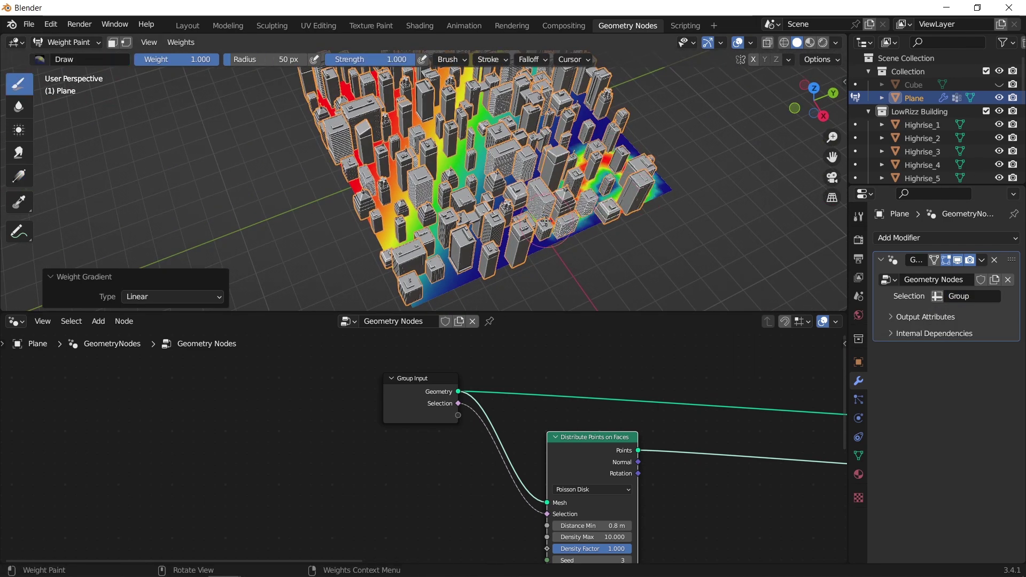
pyautogui.click(40, 58)
pyautogui.click(412, 102)
pyautogui.moveTo(500, 196)
pyautogui.mouseDown()
pyautogui.moveTo(483, 125)
pyautogui.moveTo(454, 137)
pyautogui.mouseUp()
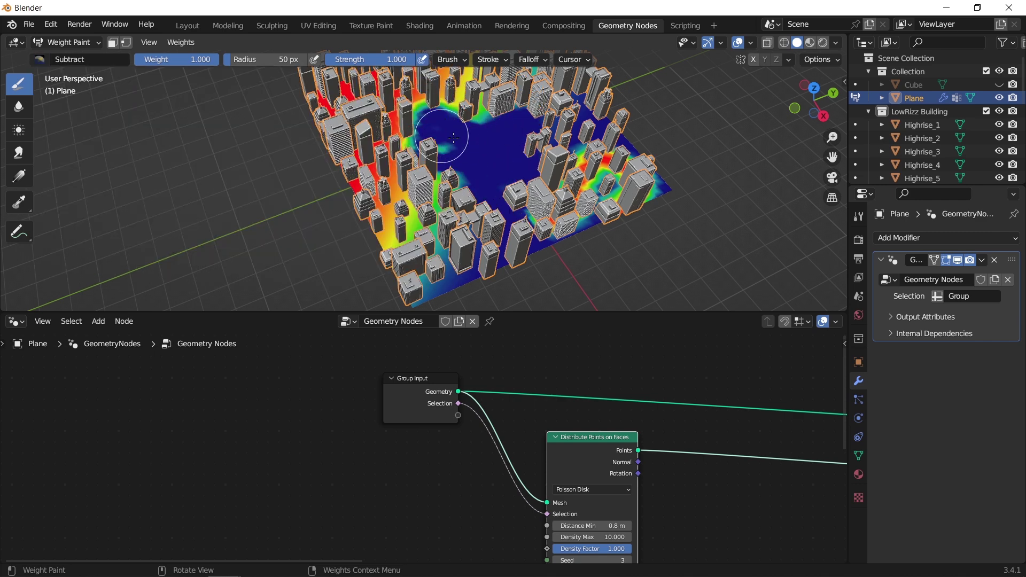
# From the top view, erase a vertical road strip down the middle of the plane.
pyautogui.moveTo(817, 106); pyautogui.dragTo(815, 93)
pyautogui.click(813, 82)
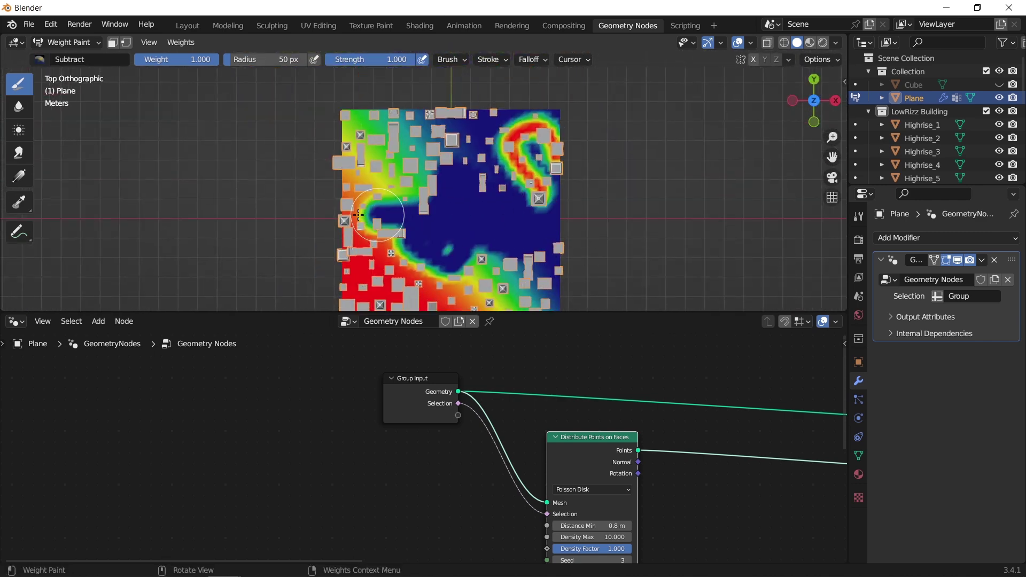
pyautogui.scroll(-2, 503, 136)
pyautogui.moveTo(447, 278); pyautogui.dragTo(447, 138)
pyautogui.moveTo(447, 137); pyautogui.dragTo(408, 229, button='middle')
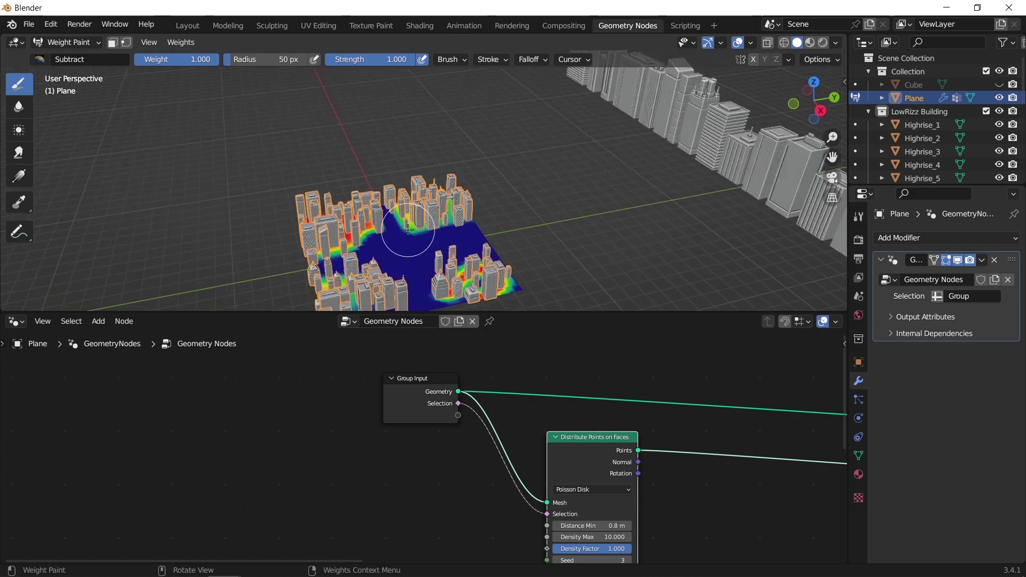
pyautogui.scroll(5, 408, 230)
pyautogui.moveTo(523, 225)
pyautogui.mouseDown(button='middle')
pyautogui.moveTo(531, 183)
pyautogui.moveTo(515, 142)
pyautogui.moveTo(485, 144)
pyautogui.mouseUp(button='middle')
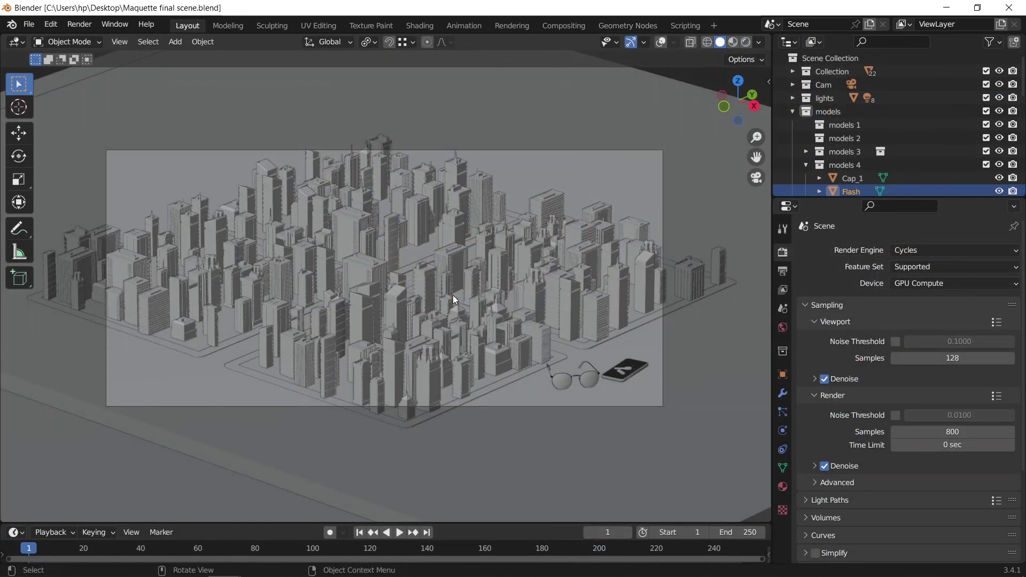
# Play the maquette scene, shade the viewport as Rendered, and open Highrise_1's Wood.003 material in Shading.
pyautogui.hotkey('alt', 'a')
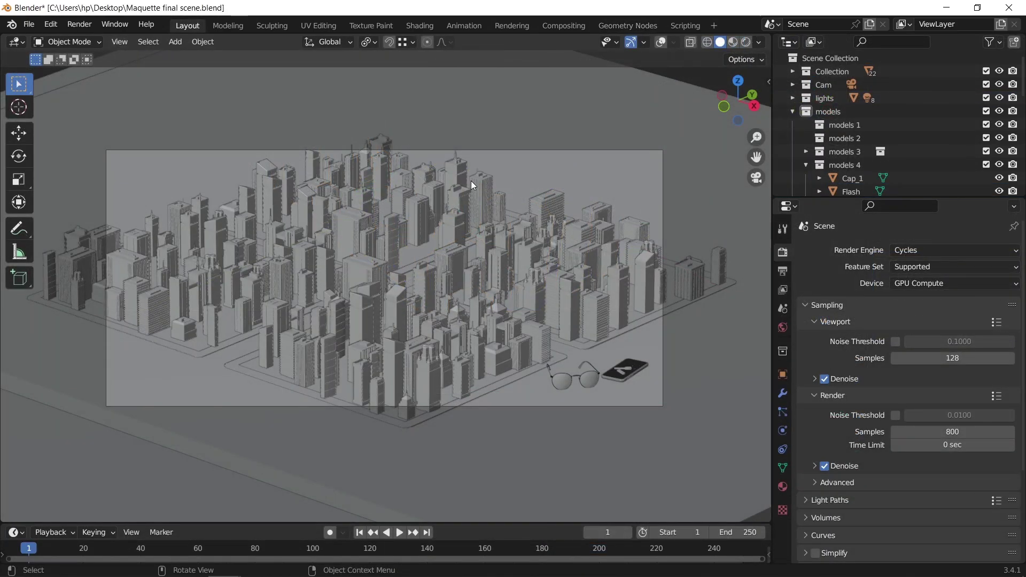
pyautogui.press('z')
pyautogui.click(544, 227)
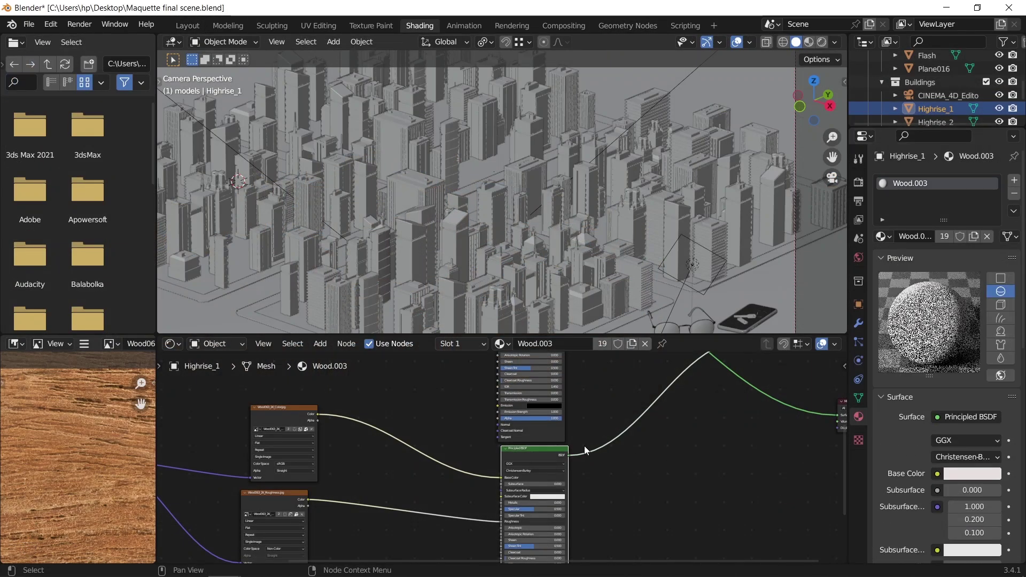
pyautogui.click(539, 457)
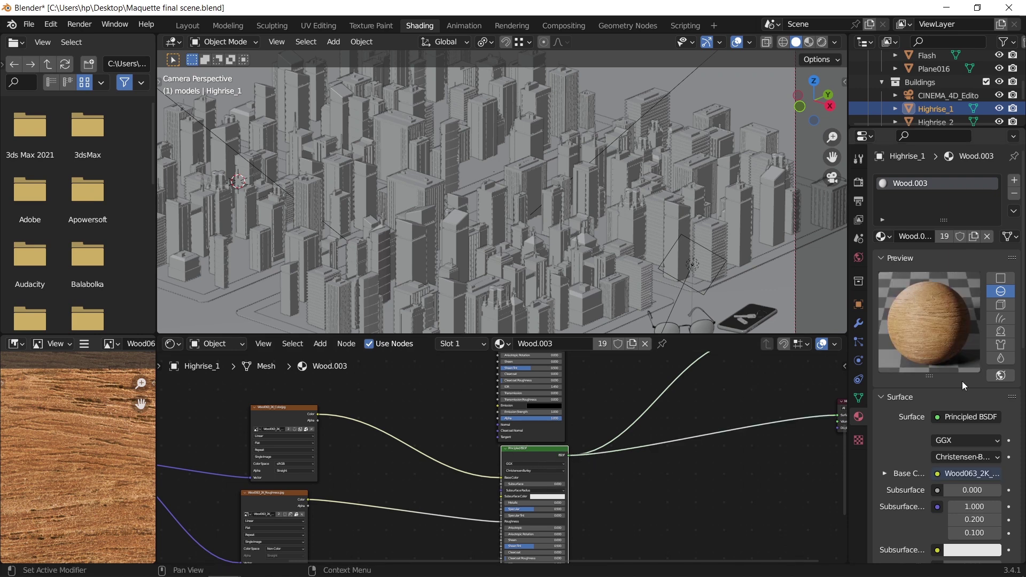
# Connect the Mix Shader of Wood.003 to the Material Output node.
pyautogui.moveTo(604, 352); pyautogui.dragTo(589, 445, button='middle')
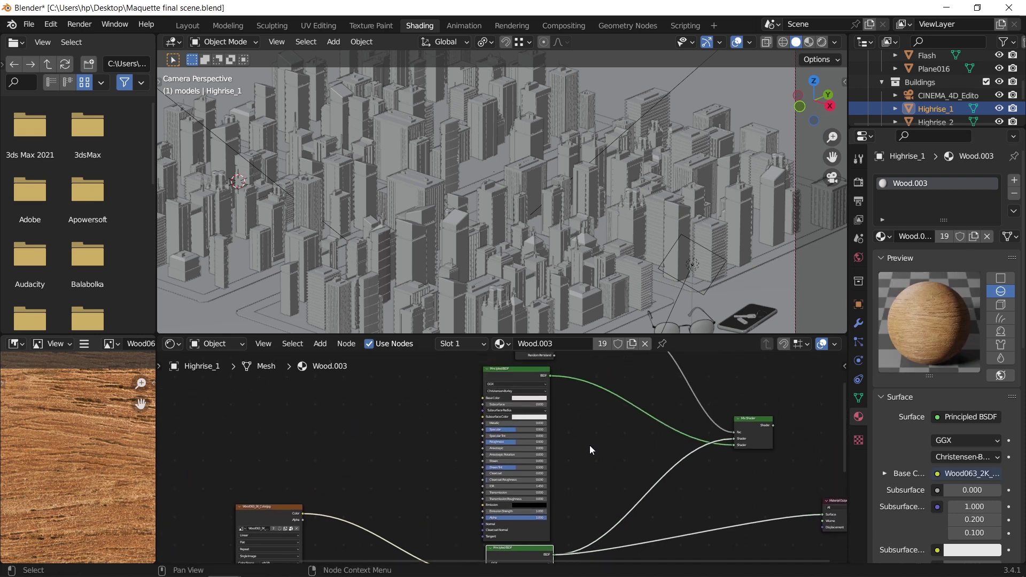
pyautogui.keyDown('ctrl'); pyautogui.keyDown('shift'); pyautogui.click(529, 374); pyautogui.keyUp('shift'); pyautogui.keyUp('ctrl')
pyautogui.moveTo(684, 451); pyautogui.dragTo(594, 455, button='middle')
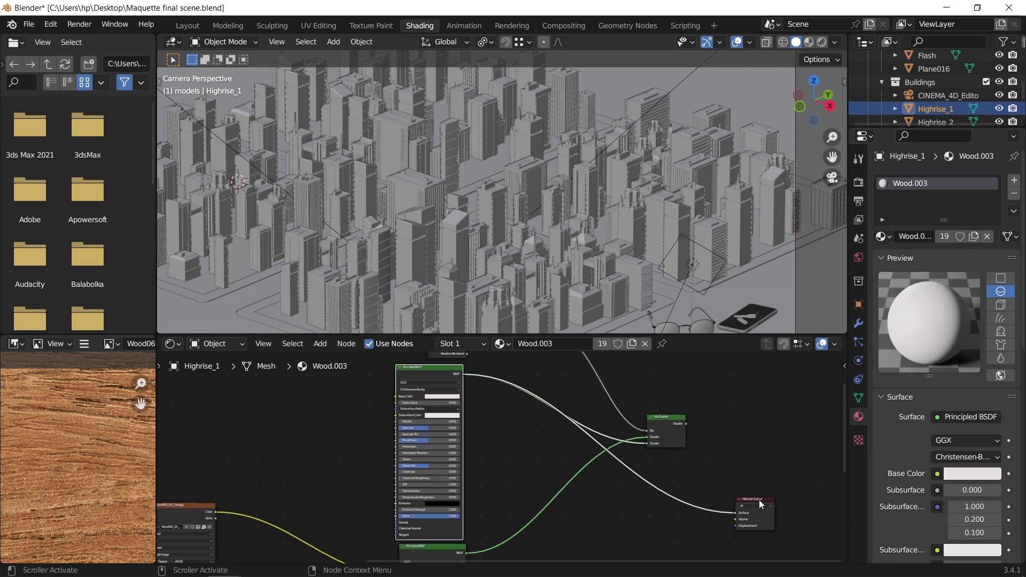
pyautogui.moveTo(758, 499); pyautogui.dragTo(742, 471)
pyautogui.press('Escape')
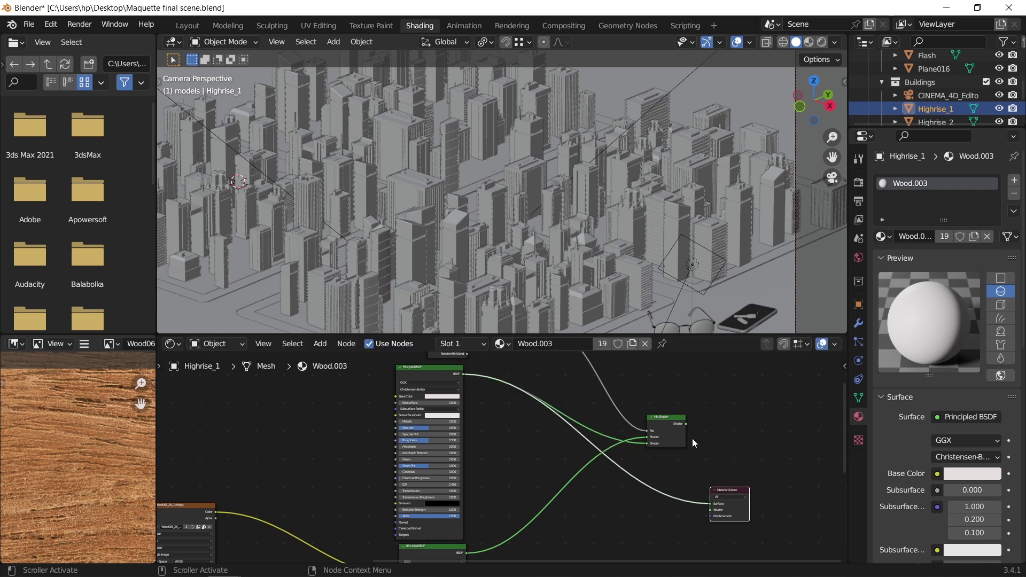
pyautogui.keyDown('ctrl'); pyautogui.keyDown('shift'); pyautogui.click(666, 421); pyautogui.keyUp('shift'); pyautogui.keyUp('ctrl')
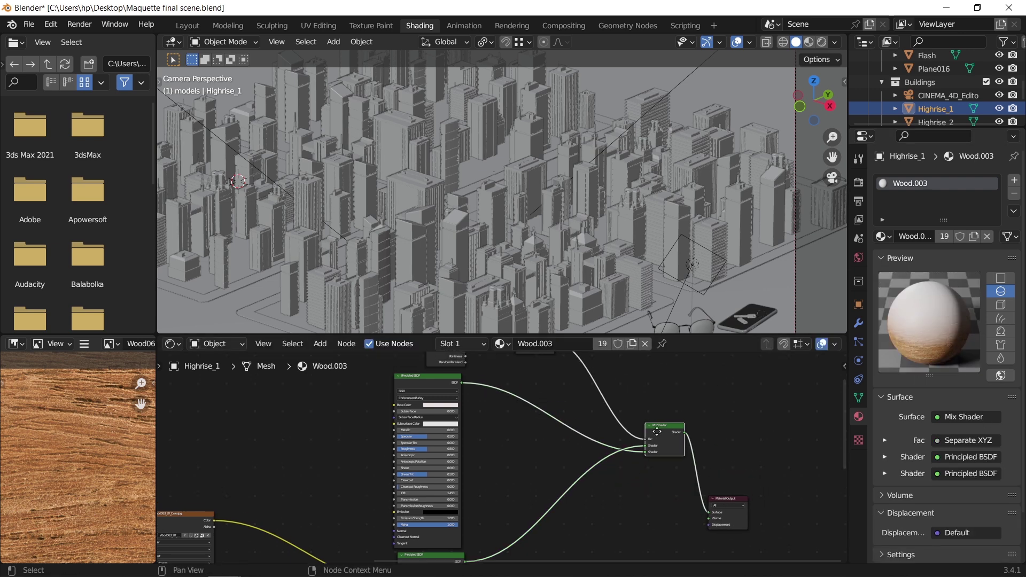
# Inspect the Geometry Normal to Separate XYZ factor and switch the viewport to Material Preview.
pyautogui.scroll(5, 617, 424)
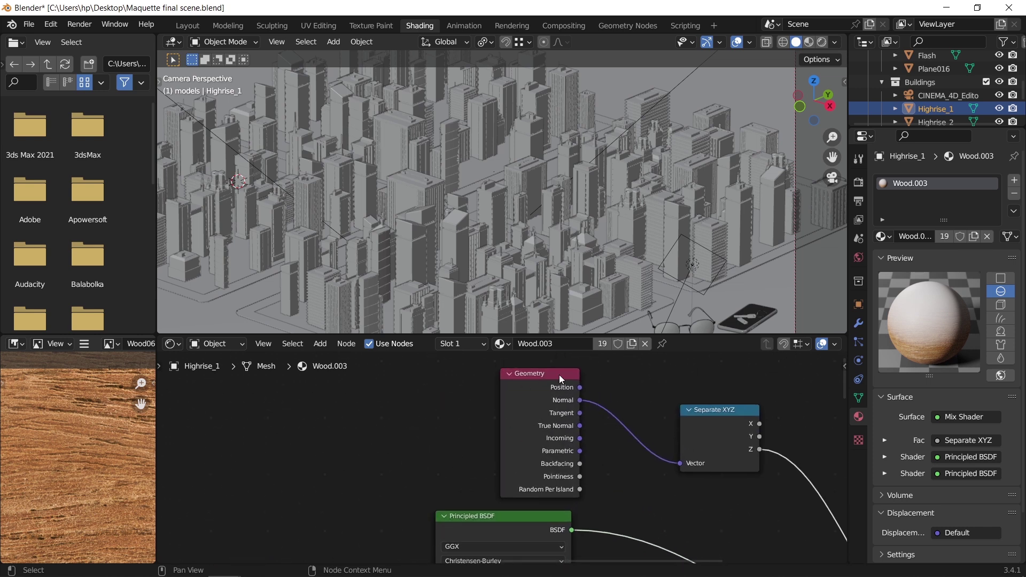
pyautogui.moveTo(502, 396); pyautogui.dragTo(614, 491, button='middle')
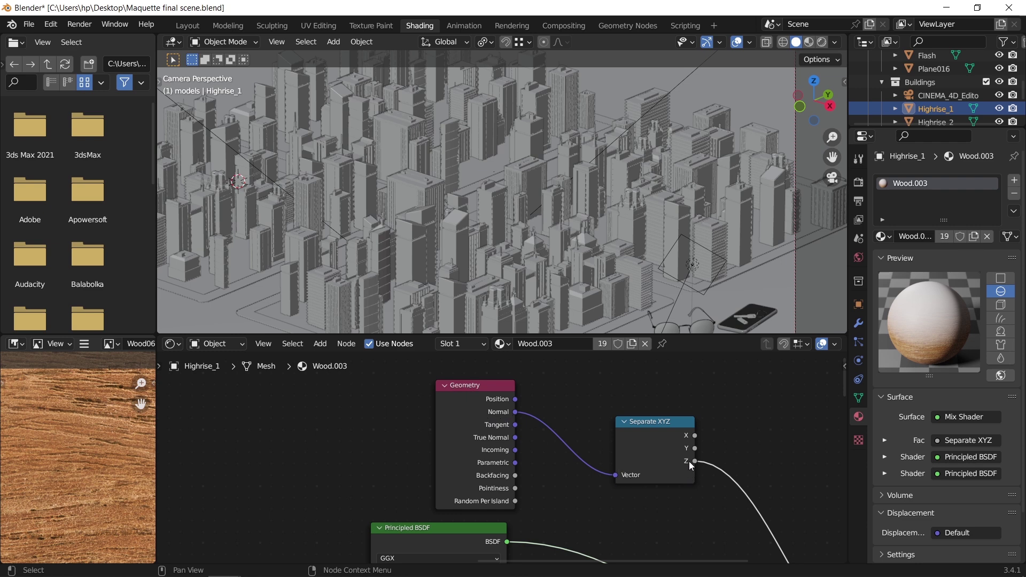
pyautogui.press('z')
pyautogui.click(590, 255)
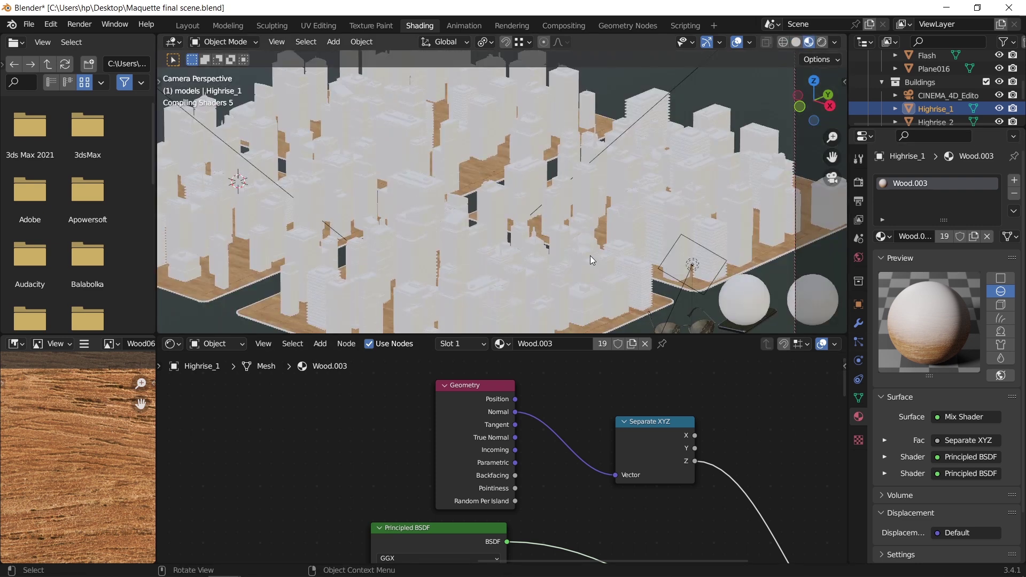